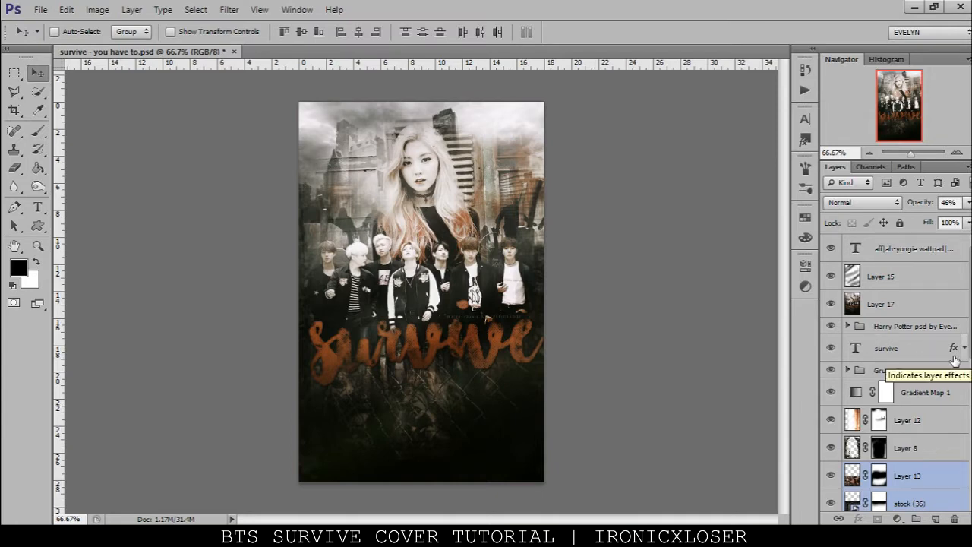
Step: Create a new white RGB document 512 pixels wide and 800 pixels high at a resolution of 72 pixels/inch
left_click(42, 10)
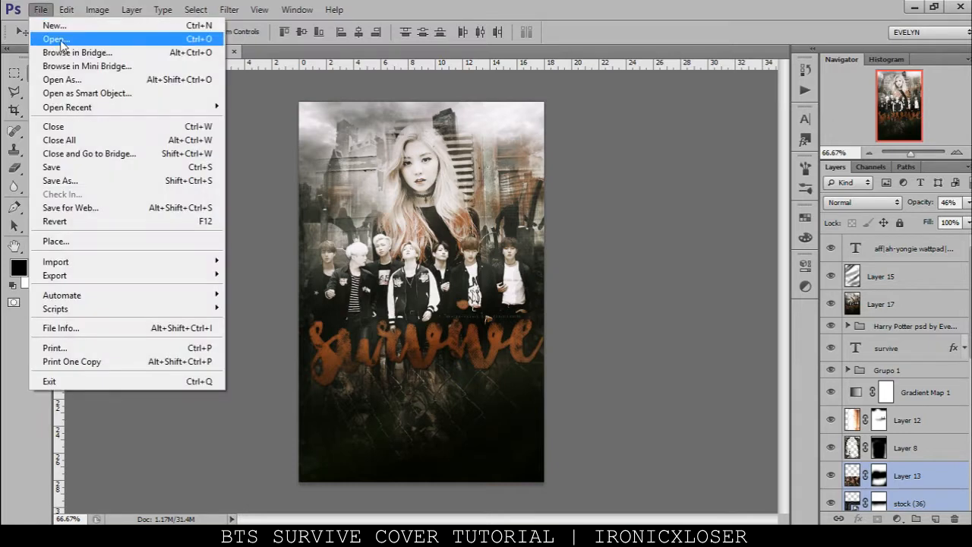
left_click(55, 25)
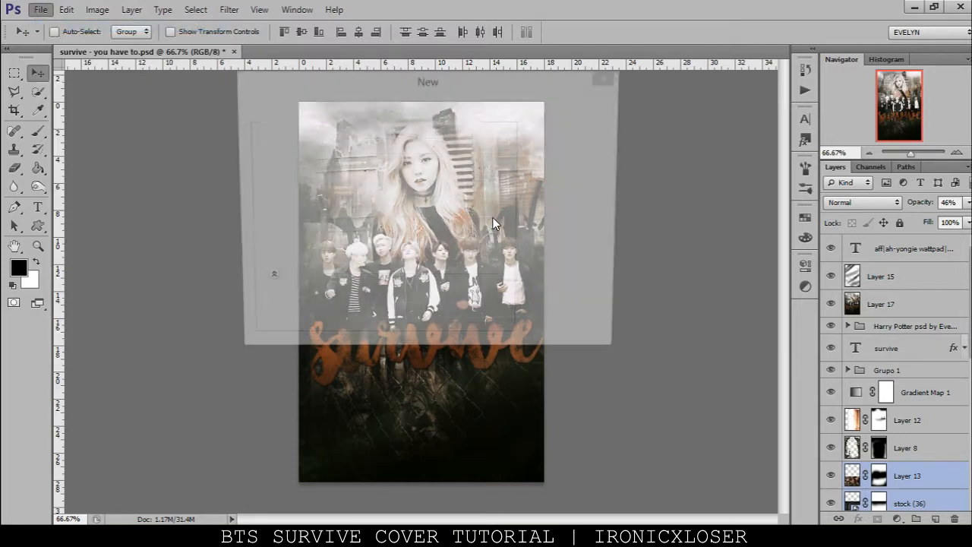
left_click(393, 210)
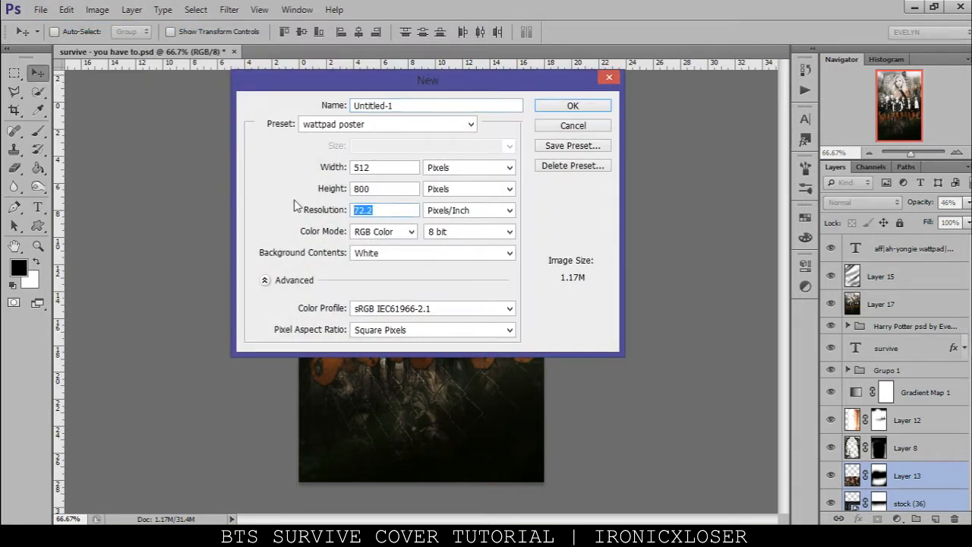
type("72")
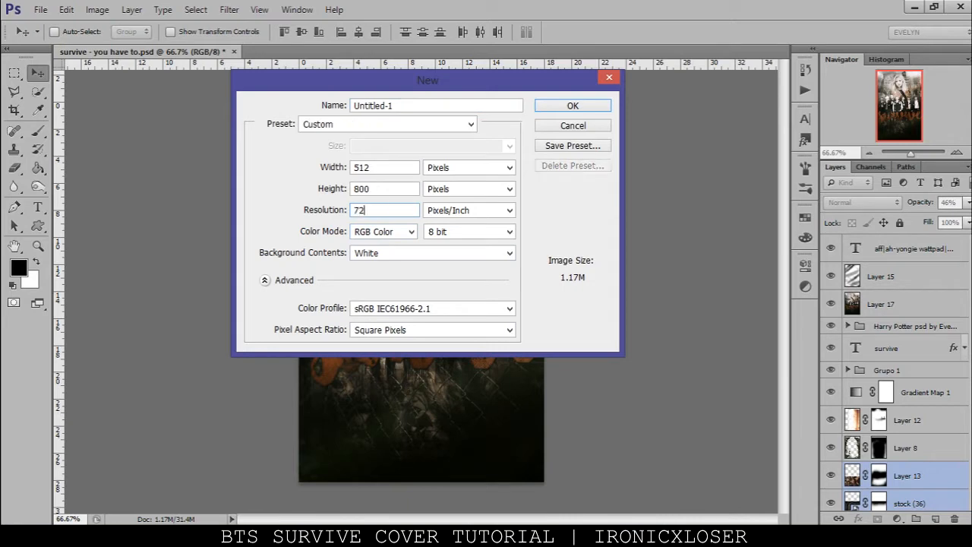
left_click(573, 108)
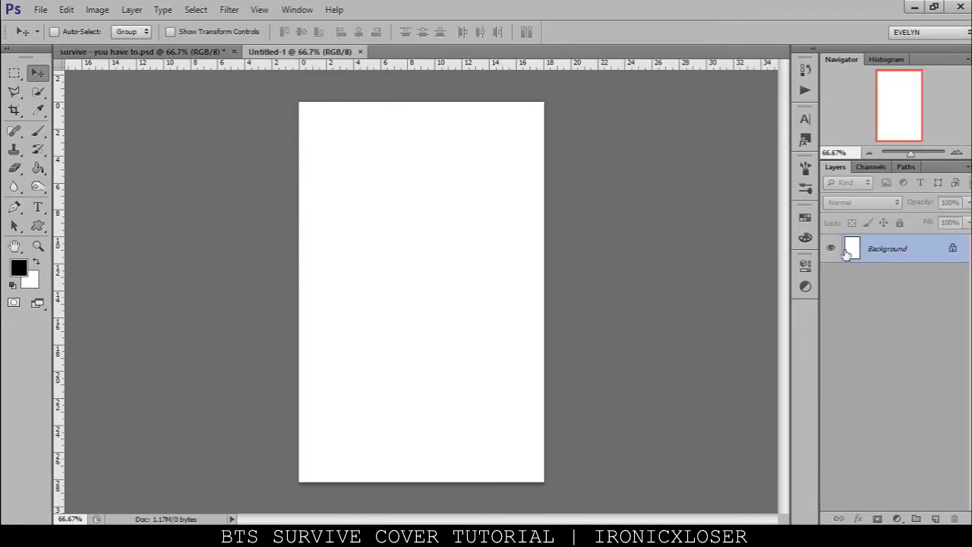
left_click(896, 519)
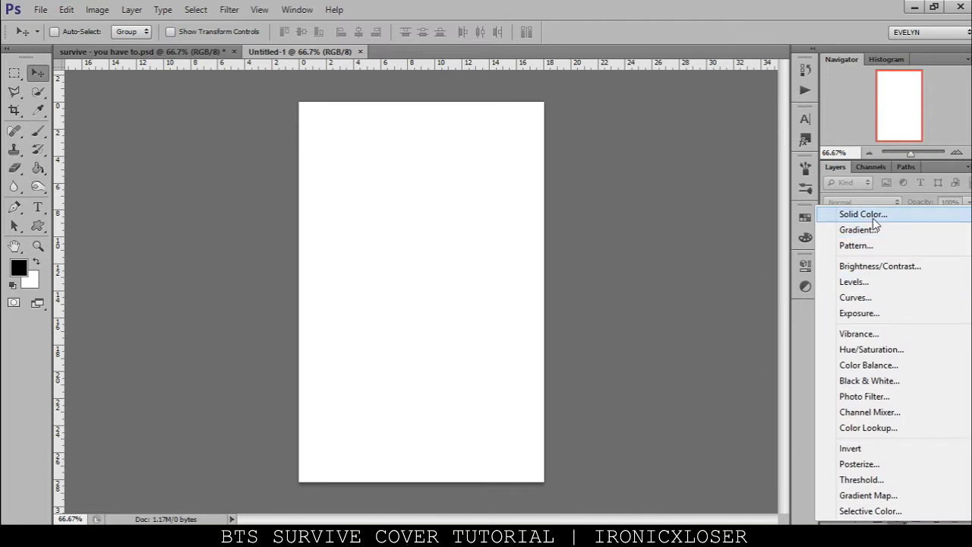
left_click(132, 11)
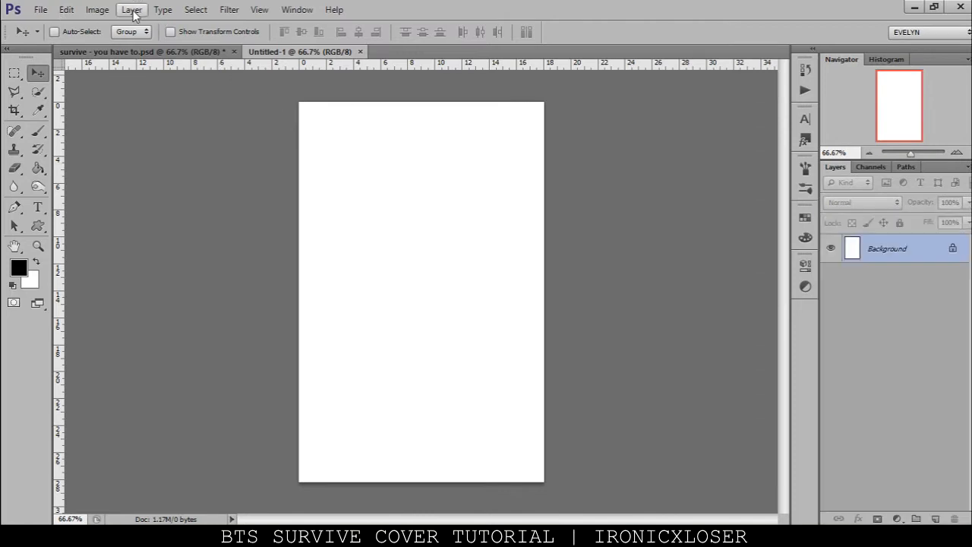
left_click(132, 11)
mouse_move(170, 120)
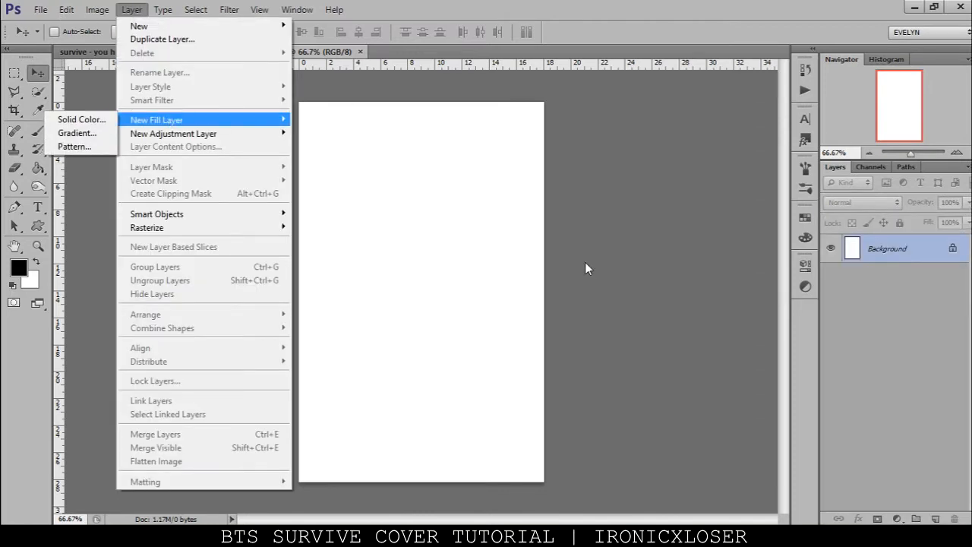
left_click(641, 285)
Step: Add a solid colour fill layer in black (000000) above the Background layer
left_click(898, 519)
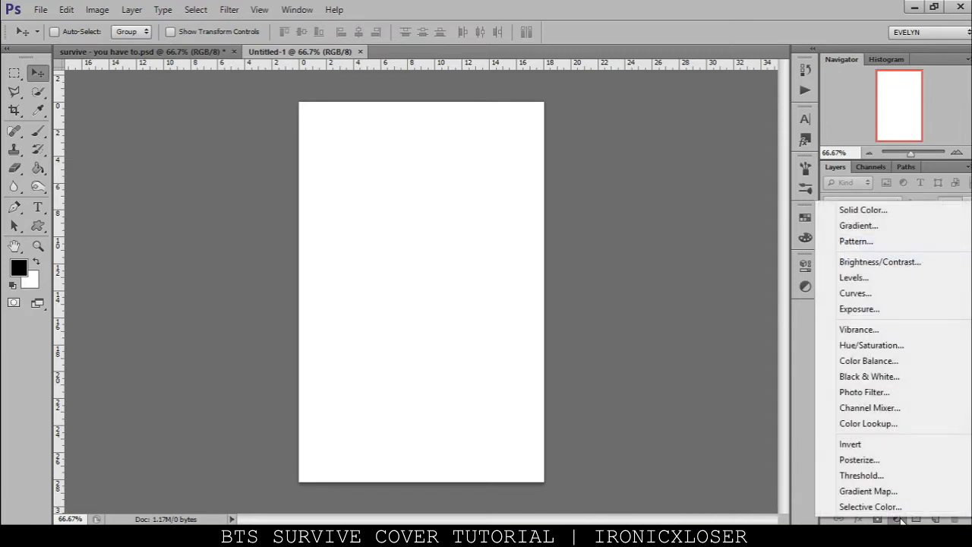
left_click(828, 213)
left_click(656, 430)
left_click_drag(611, 473, 603, 476)
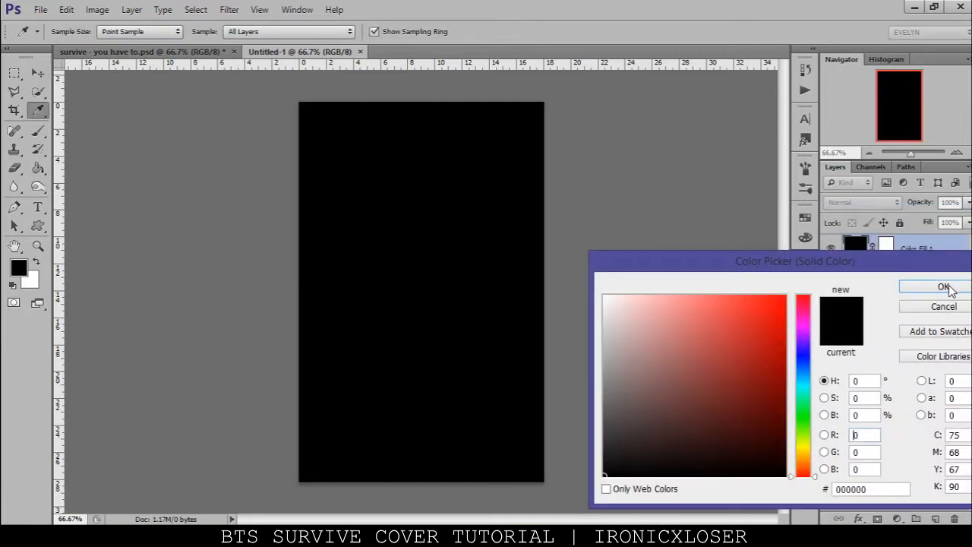
left_click(943, 287)
key("v")
Step: In survive - you have to.psd, hide all layers except Layer 4, Layer 5 and Layer 6
left_click(138, 49)
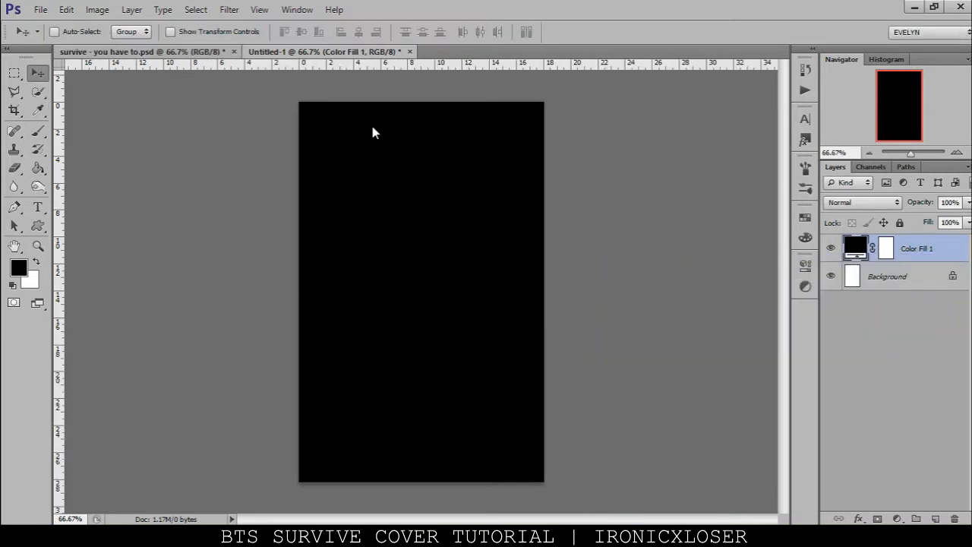
left_click_drag(833, 262, 828, 523)
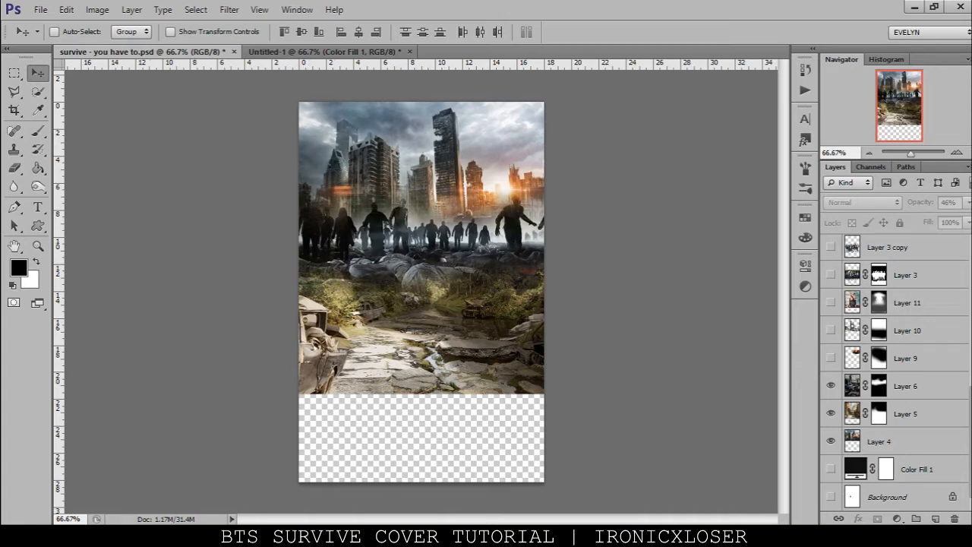
Step: Switch to the stock image folder in File Explorer and preview thumbbig-155260, 1741 and the 28 Weeks Later picture
left_click(227, 536)
left_click(619, 337)
scroll(653, 323, "up", 3)
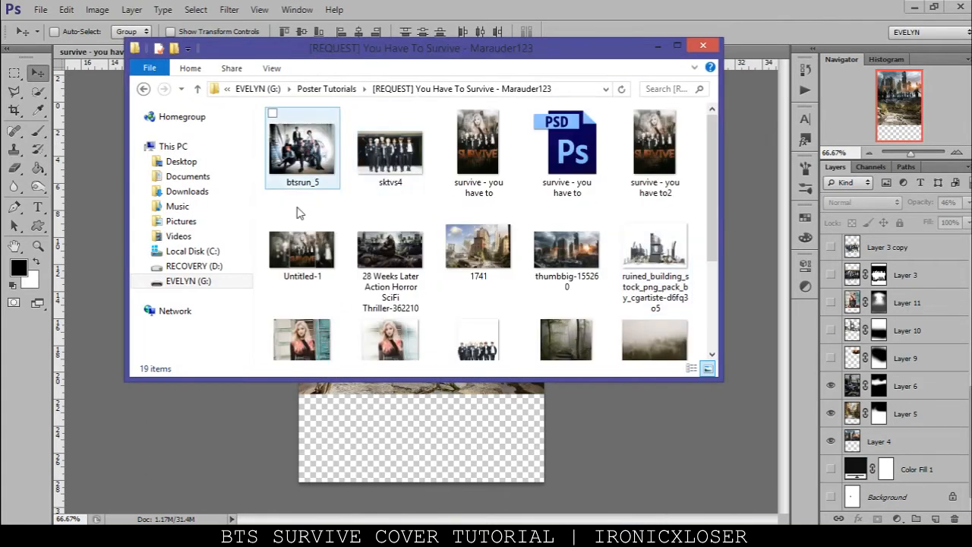
left_click(558, 258)
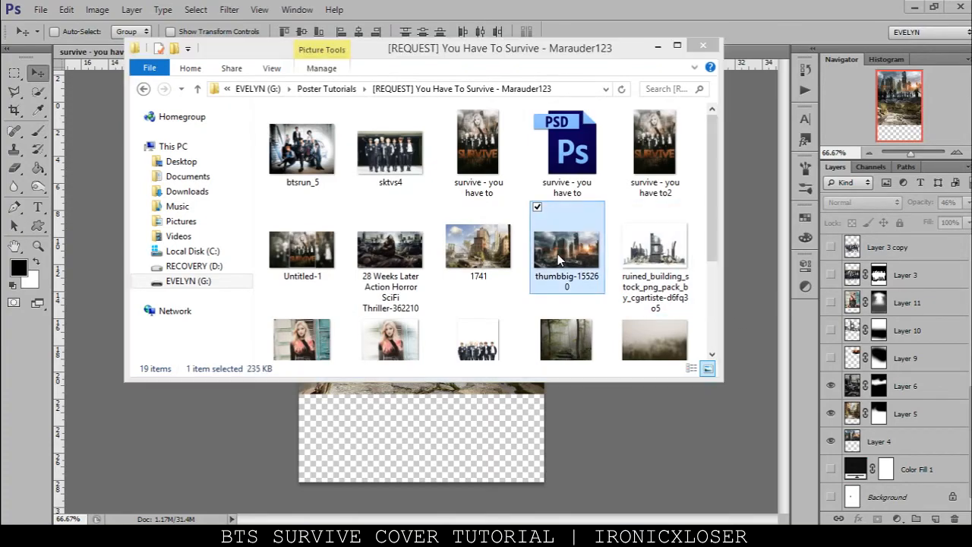
double_click(557, 259)
left_click(455, 508)
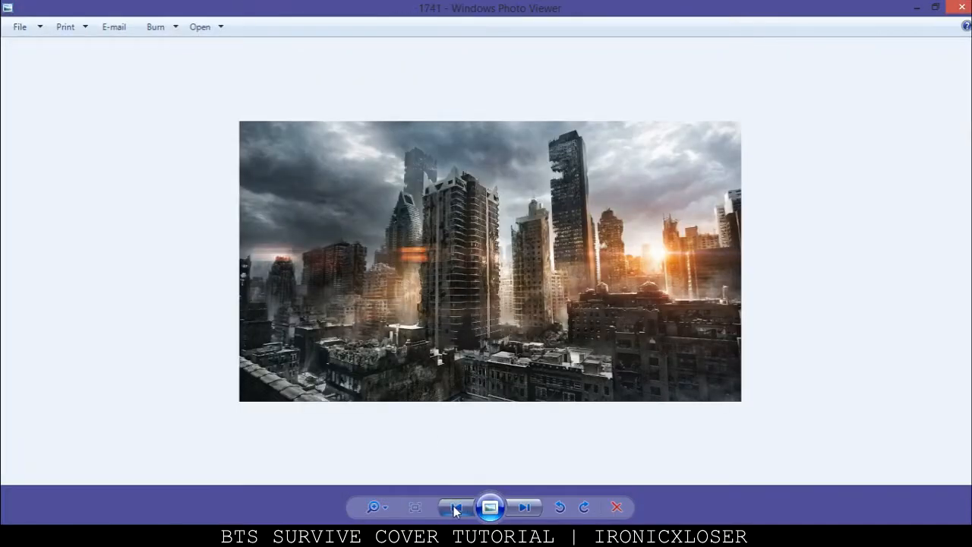
left_click(455, 508)
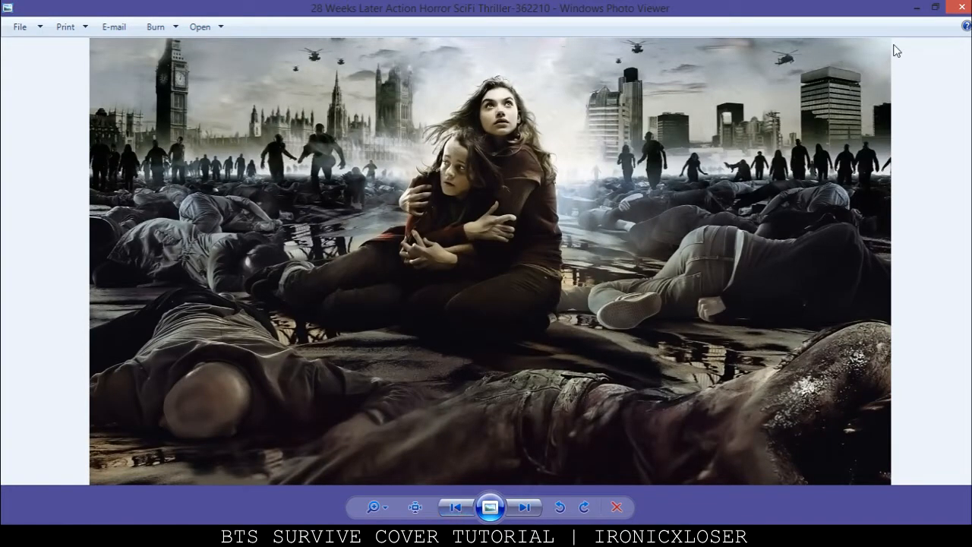
left_click(948, 12)
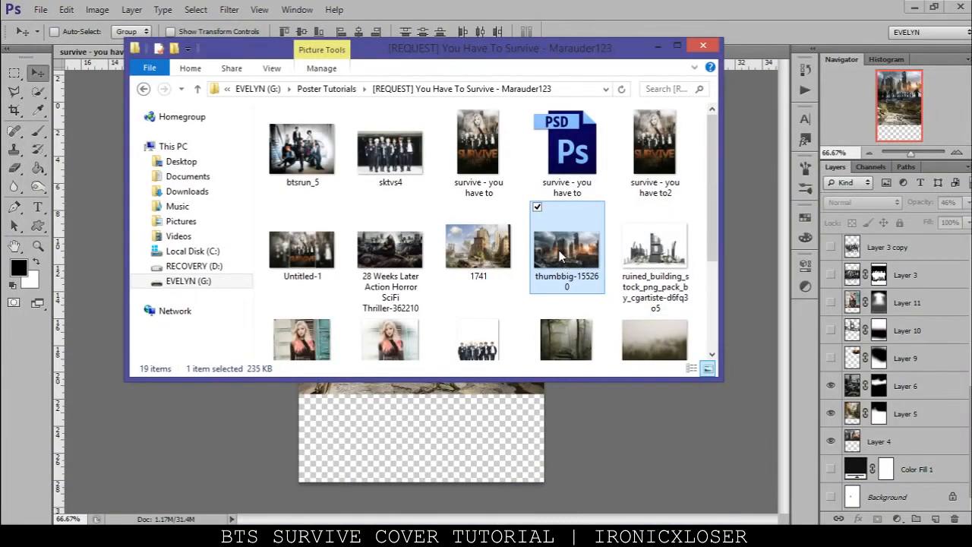
Step: Place the thumbbig-155260 skyline image from the folder into the Untitled-1 document and move it to the canvas's upper part
left_click_drag(501, 53, 199, 183)
left_click(324, 52)
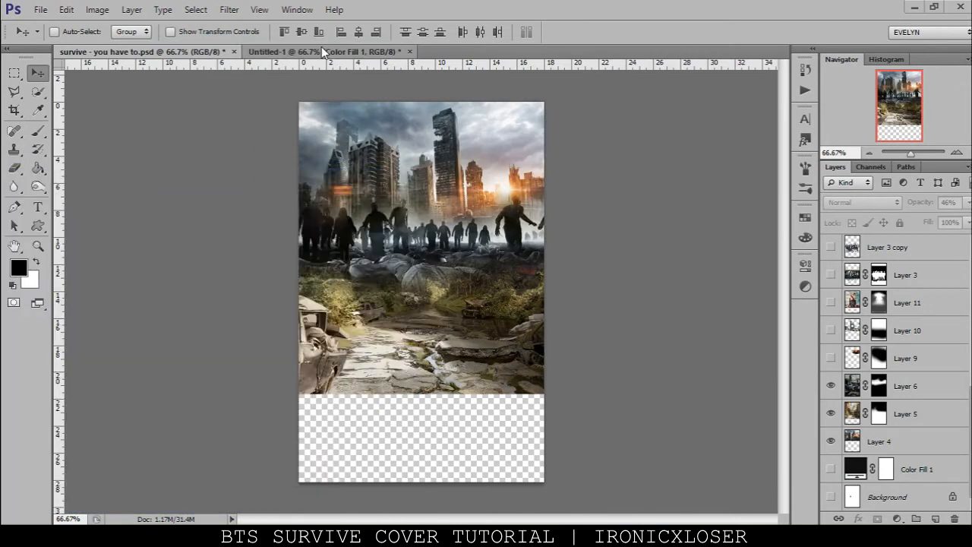
left_click(156, 535)
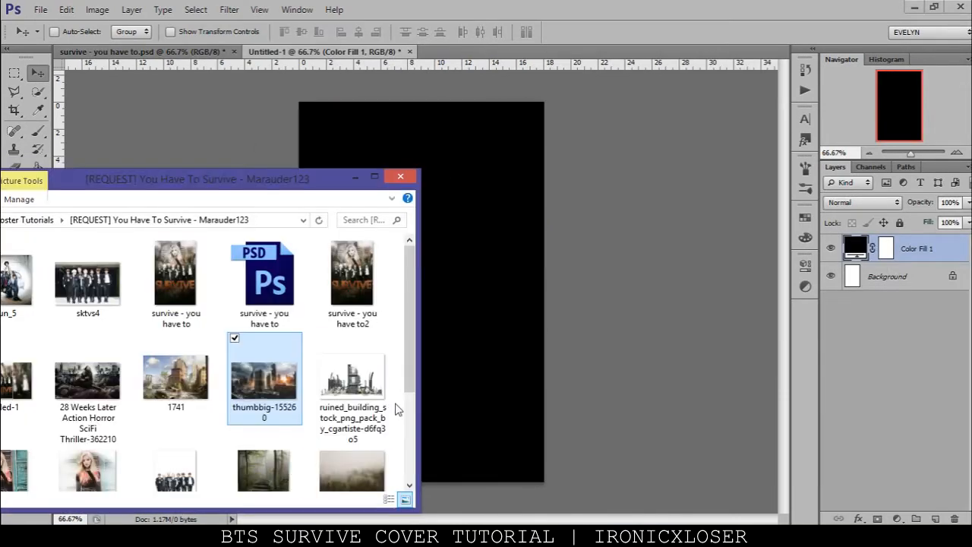
left_click_drag(293, 387, 546, 125)
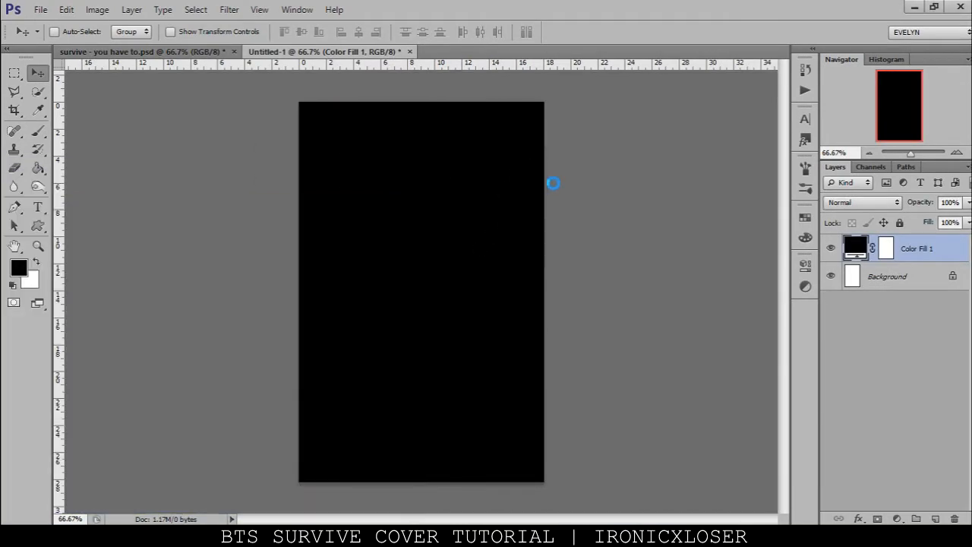
left_click_drag(447, 303, 428, 180)
Step: Scale the placed skyline proportionally to 100%, move its upper edge to the canvas's top edge and commit the placement
left_click(254, 32)
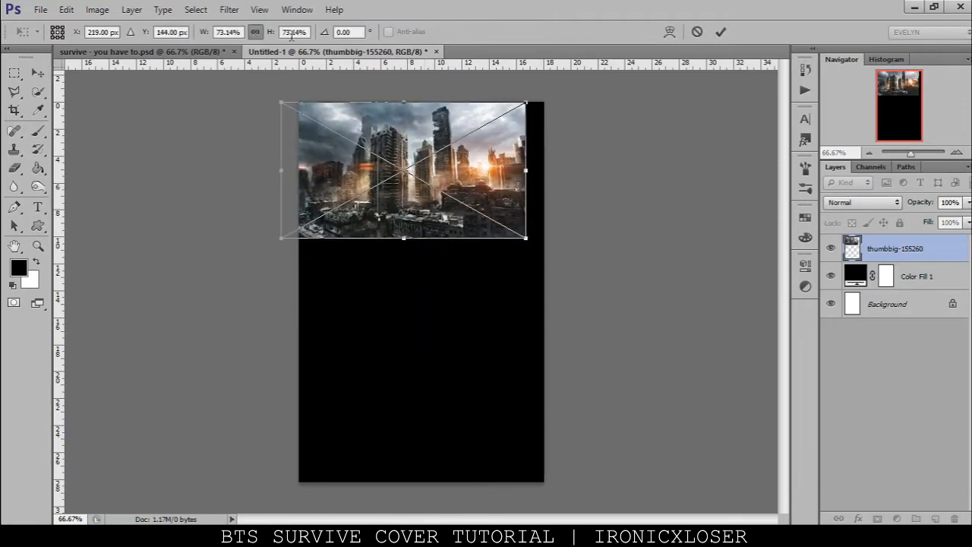
left_click(303, 31)
type("100")
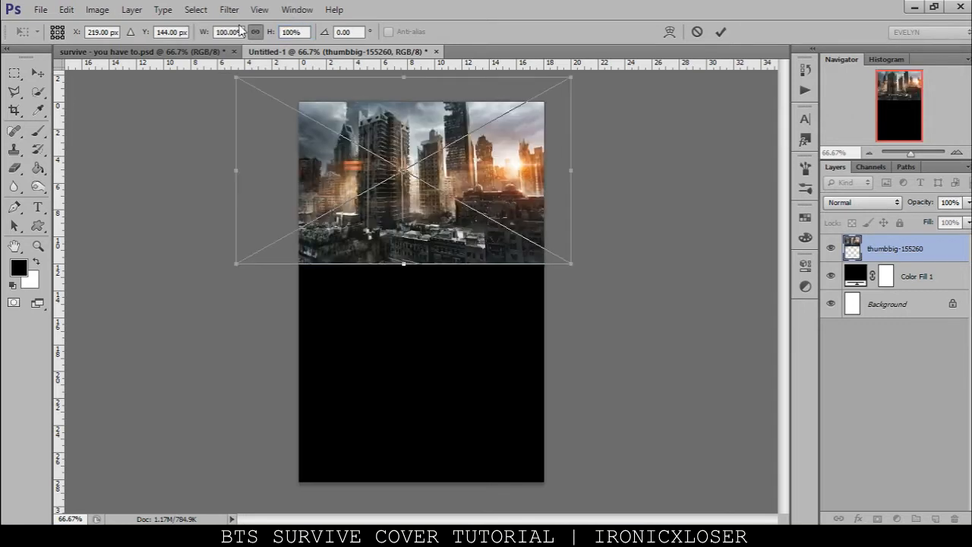
left_click_drag(479, 272, 475, 261)
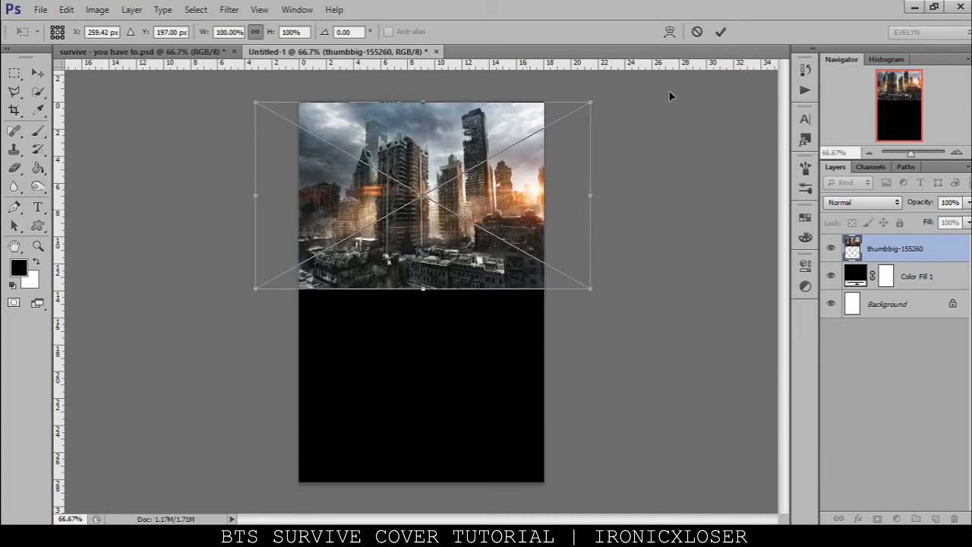
left_click(719, 32)
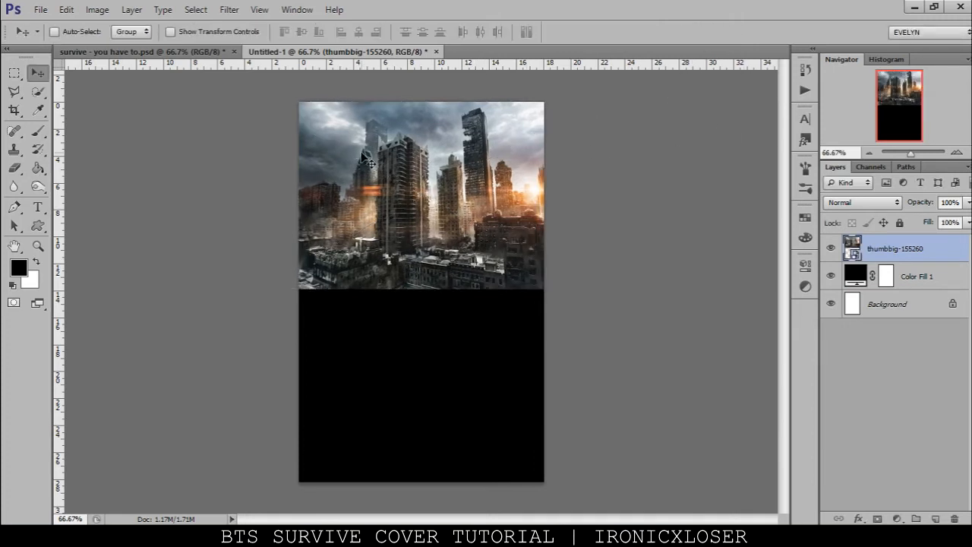
Step: Align the thumbbig-155260 layer to the canvas's horizontal centre and top edge, then clear the selection
key("ctrl+a")
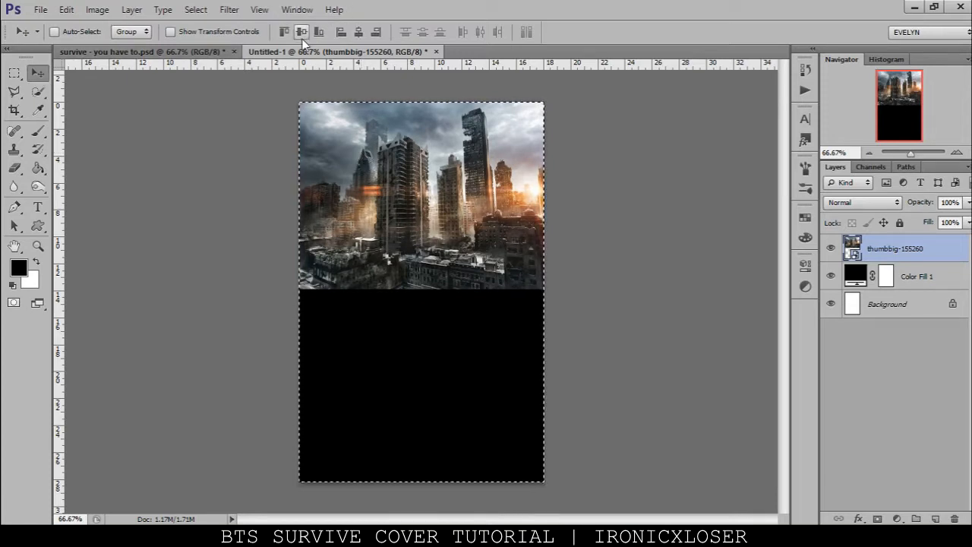
left_click(357, 34)
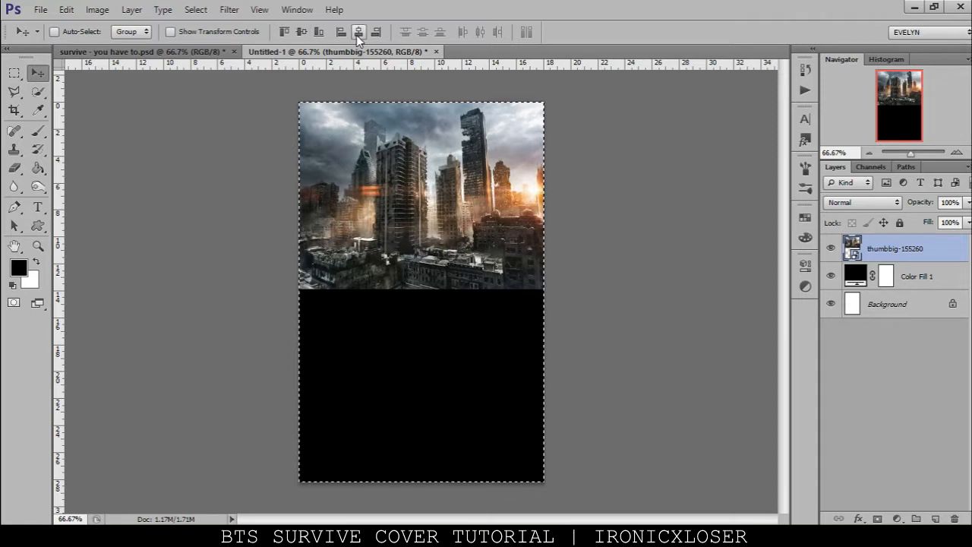
left_click(308, 35)
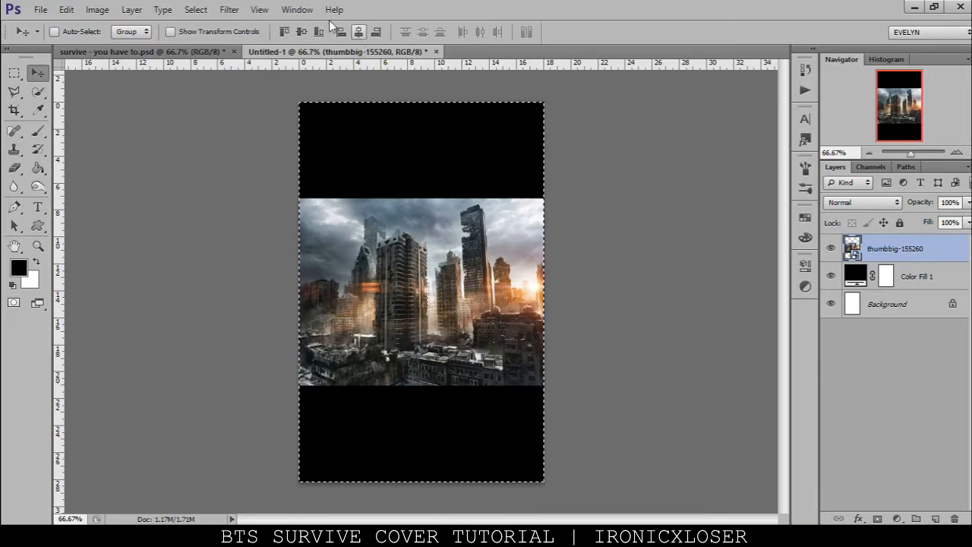
left_click(283, 33)
key("ctrl+d")
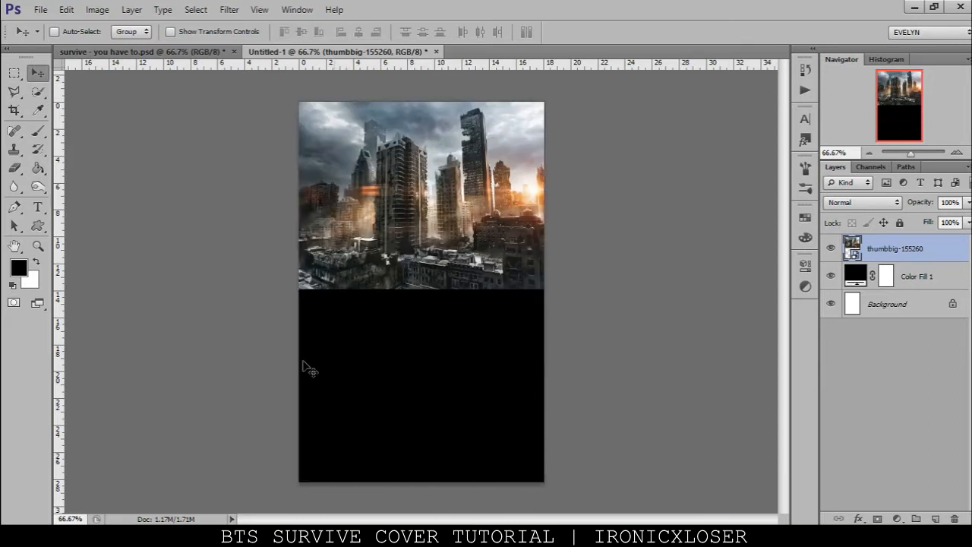
Step: Place the 1741 ruined street image from the File Explorer folder into the document above the skyline
key("alt+Tab")
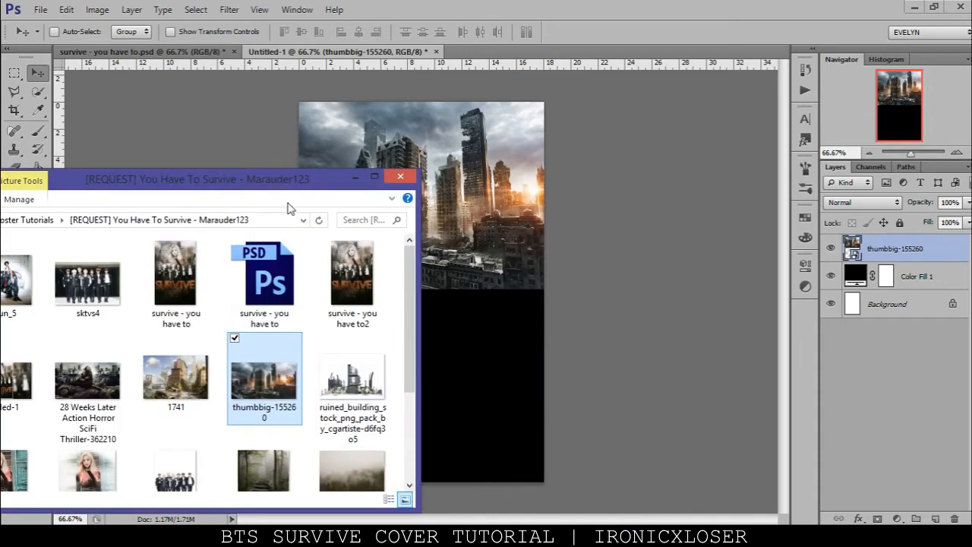
left_click_drag(189, 374, 537, 247)
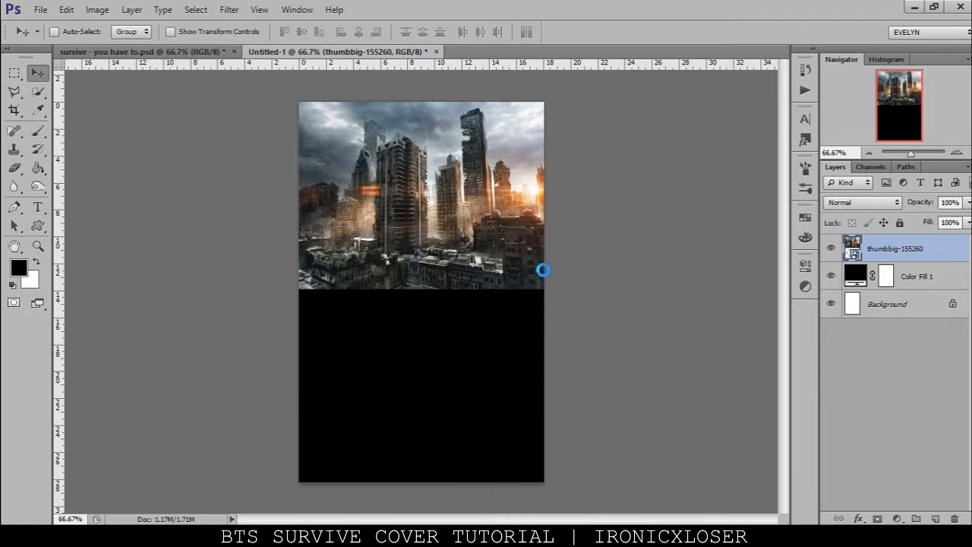
left_click_drag(516, 324, 456, 321)
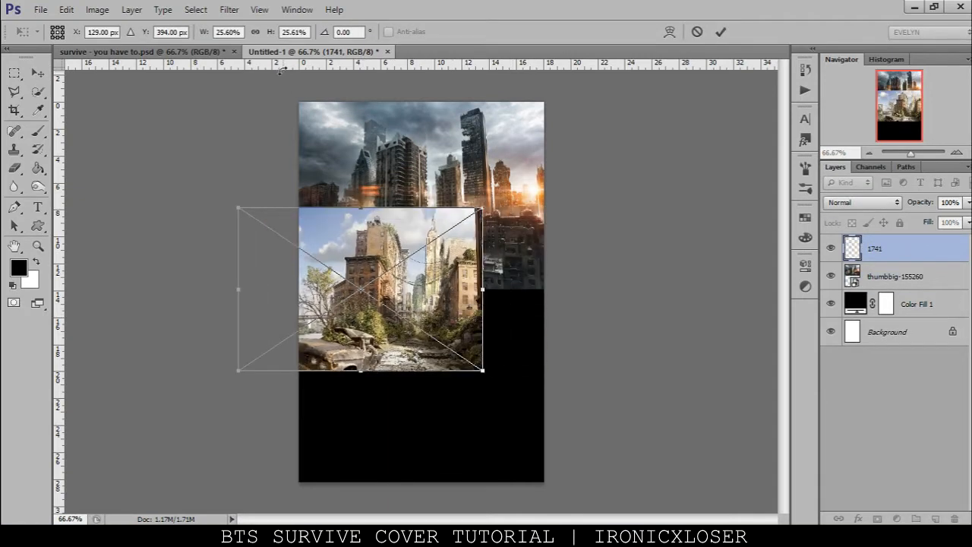
Step: Scale the 1741 image proportionally to 42.60%, fit its right edge to the canvas's right edge and commit it
left_click_drag(274, 37, 286, 38)
left_click_drag(422, 284, 426, 220)
left_click_drag(486, 256, 477, 260)
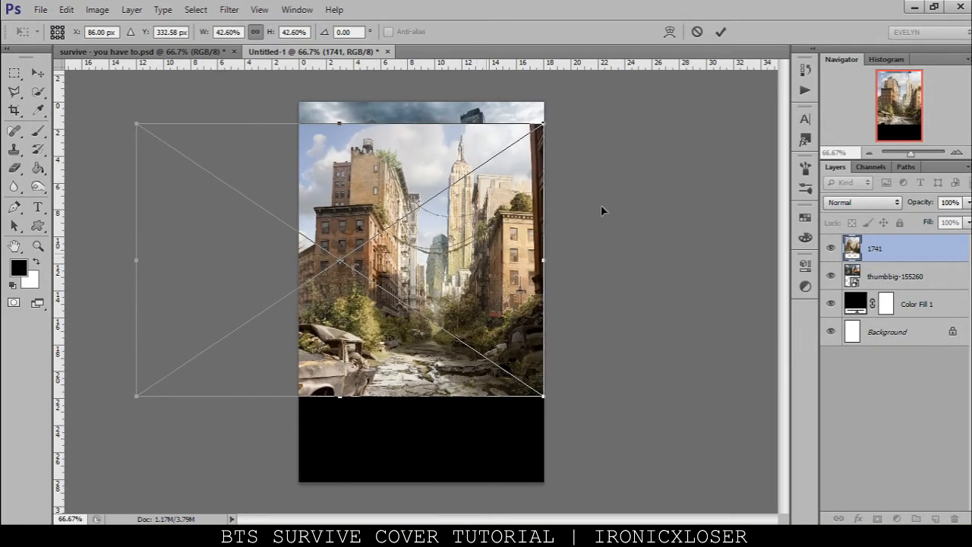
key("Return")
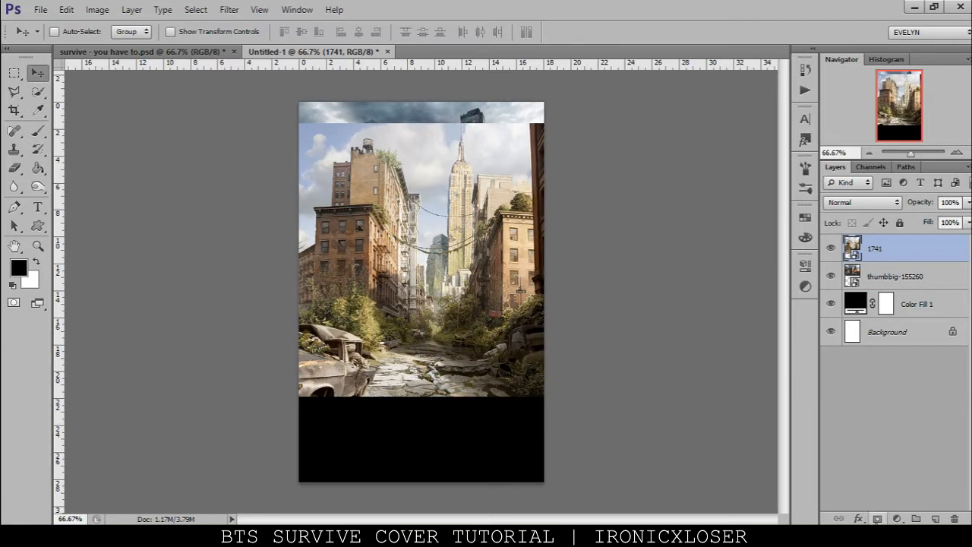
Step: Add a layer mask to the 1741 layer and set the Brush to a soft round tip, 92 px with 0% hardness
left_click(877, 519)
key("b")
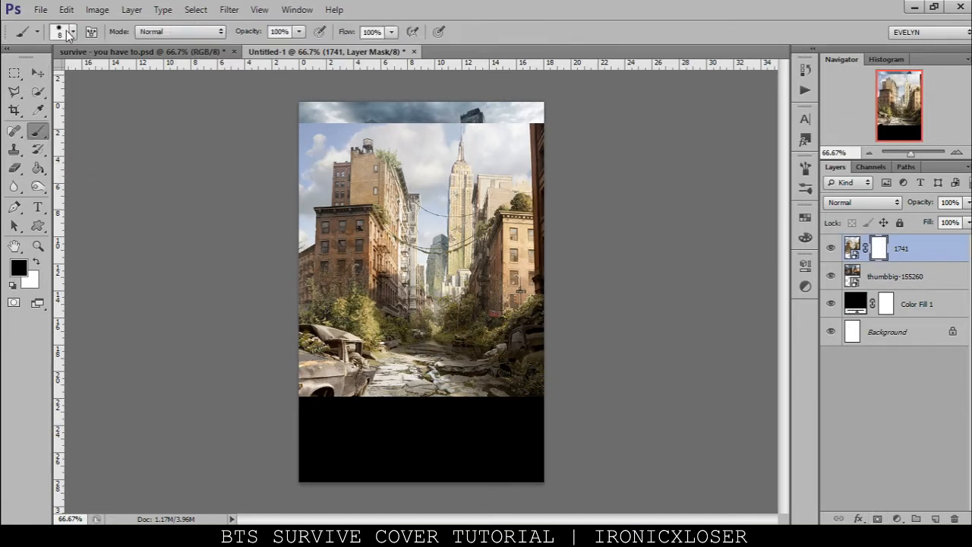
left_click(67, 32)
left_click(49, 152)
left_click_drag(27, 77, 85, 76)
left_click(126, 85)
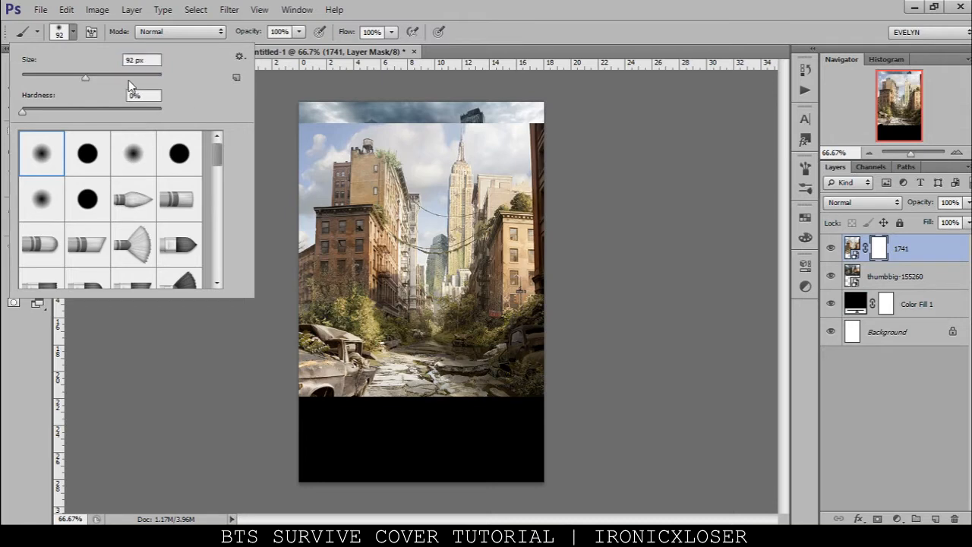
Step: Enlarge the soft round Brush to 391 px for painting the 1741 layer mask
left_click_drag(142, 75, 139, 76)
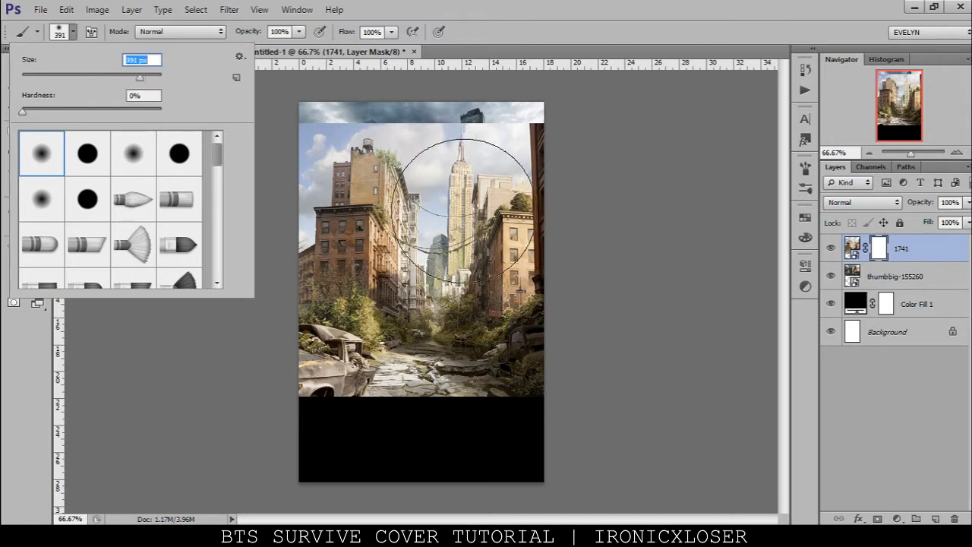
left_click(330, 59)
Step: Hide Layer 6 and Layer 4 in survive - you have to.psd to examine the masked street layer, and return to Untitled-1
left_click(194, 55)
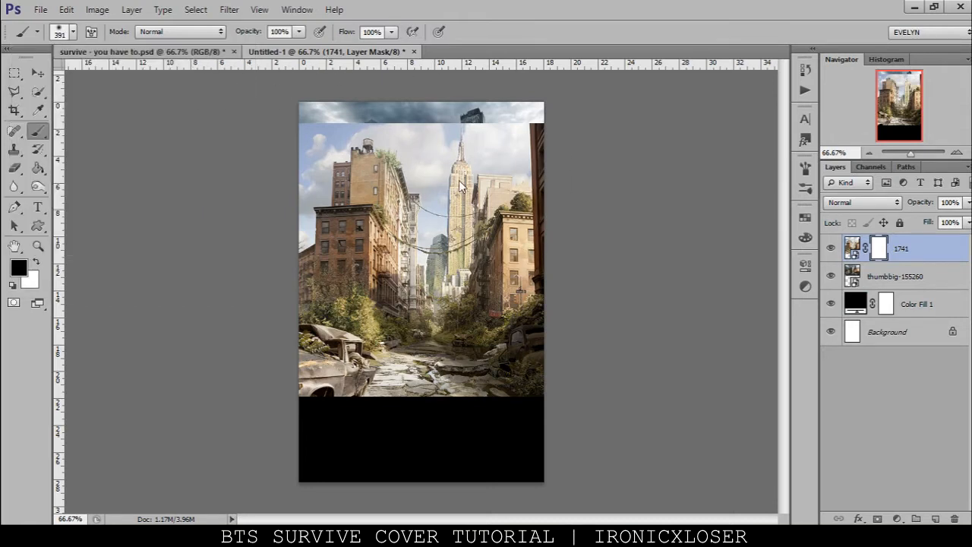
scroll(831, 488, "down", 6)
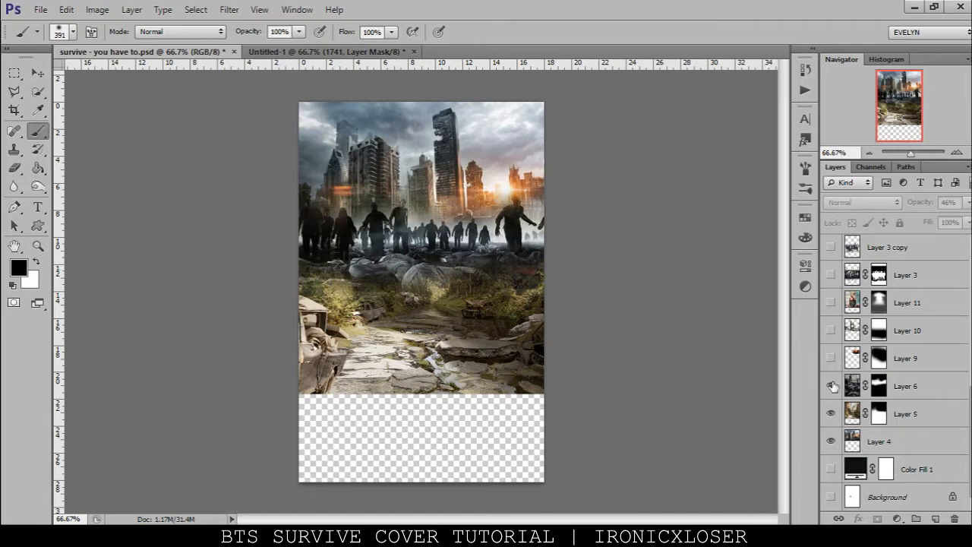
left_click(831, 388)
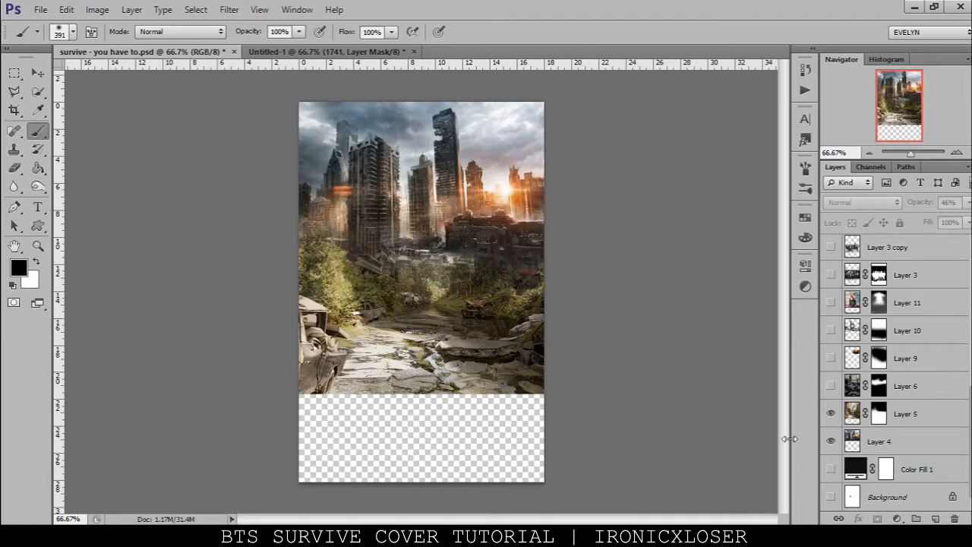
left_click(831, 441)
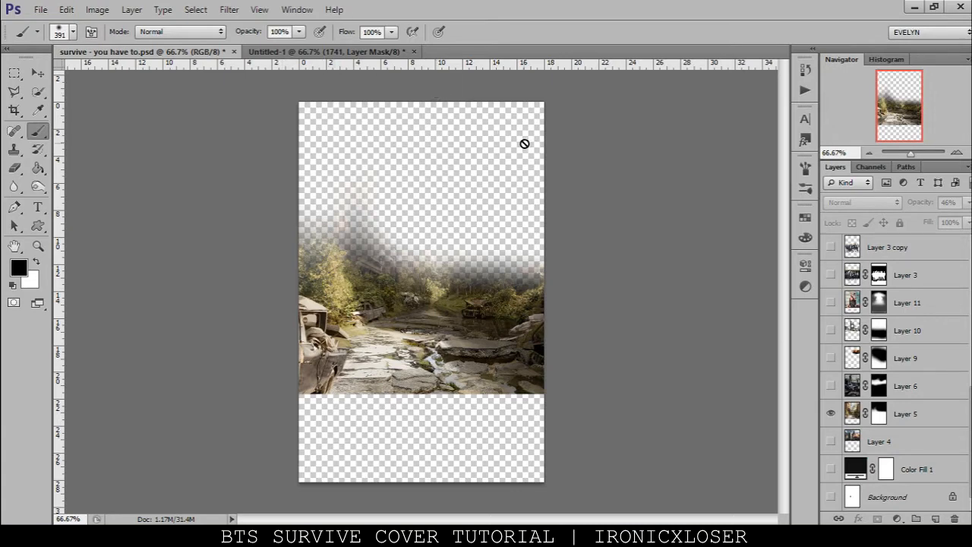
left_click(364, 52)
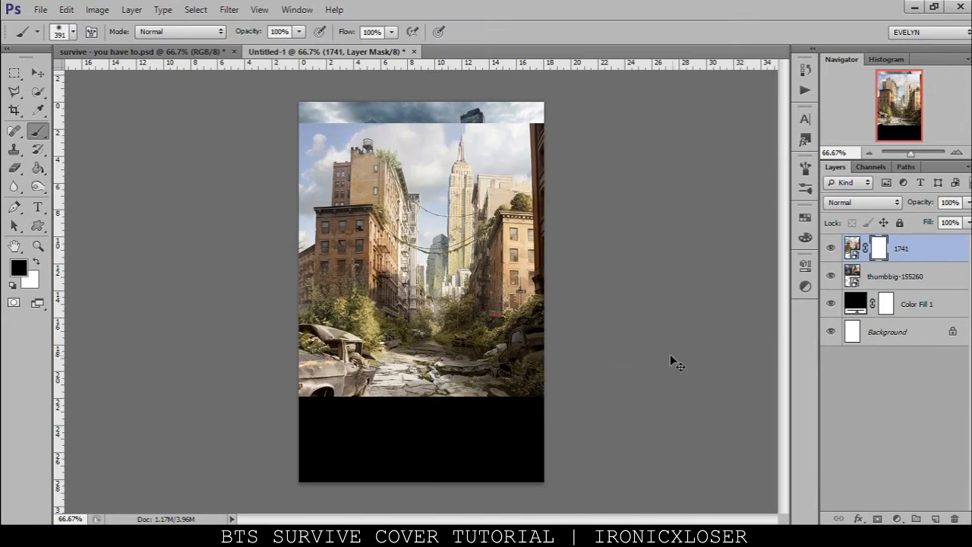
Step: Enlarge the 1741 layer to about 109.6% and fit it against the canvas's top and right edges
key("ctrl+t")
left_click_drag(547, 399, 501, 377)
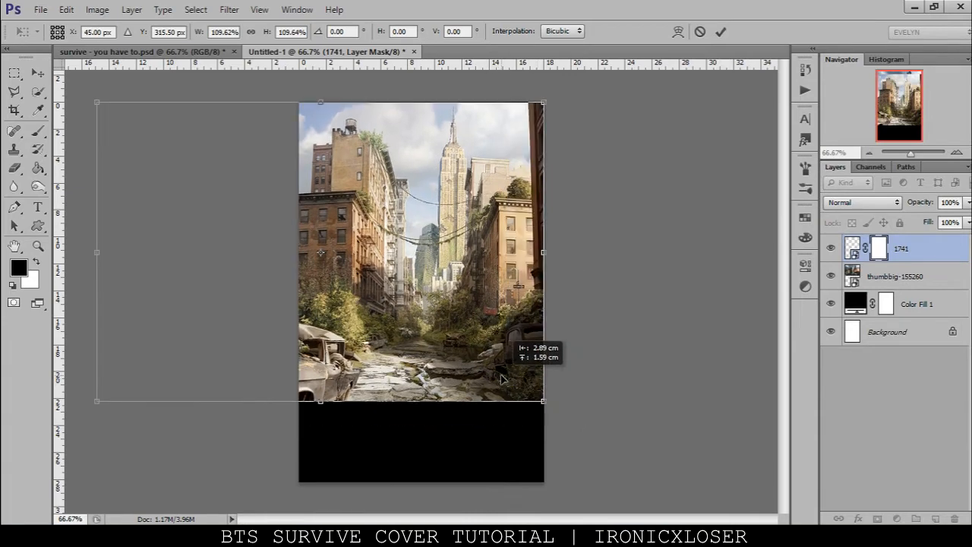
left_click(720, 31)
Step: Mask out the sky and buildings of the 1741 layer with soft black strokes, reducing the brush to 189 px for the lower buildings
key("b")
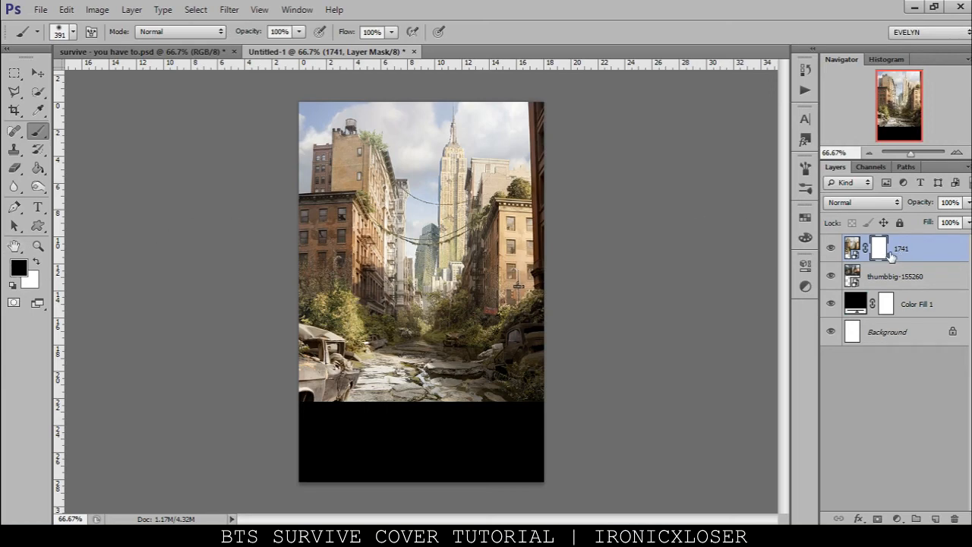
mouse_move(303, 185)
left_mouse_down()
mouse_move(349, 188)
mouse_move(390, 205)
mouse_move(474, 163)
mouse_move(524, 161)
mouse_move(446, 187)
mouse_move(448, 220)
left_mouse_up()
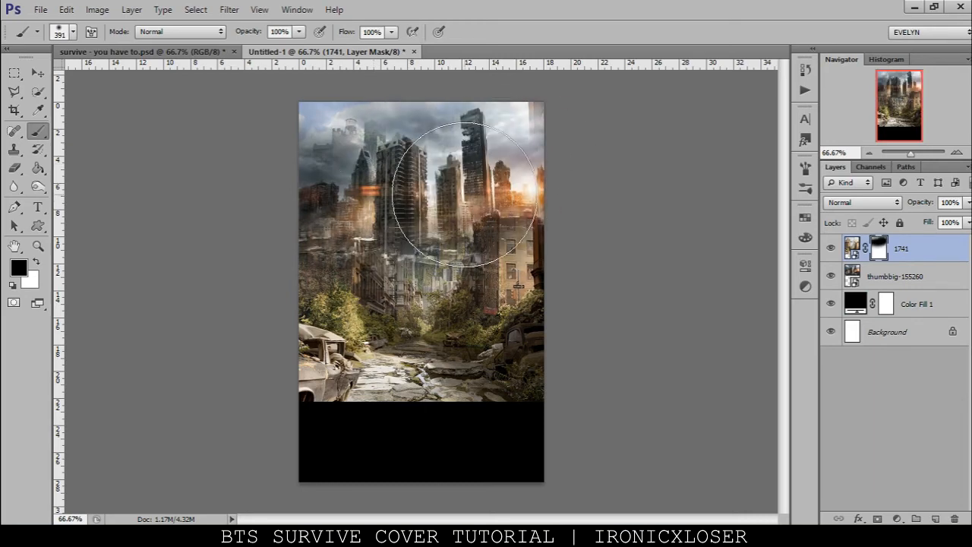
right_click(509, 225)
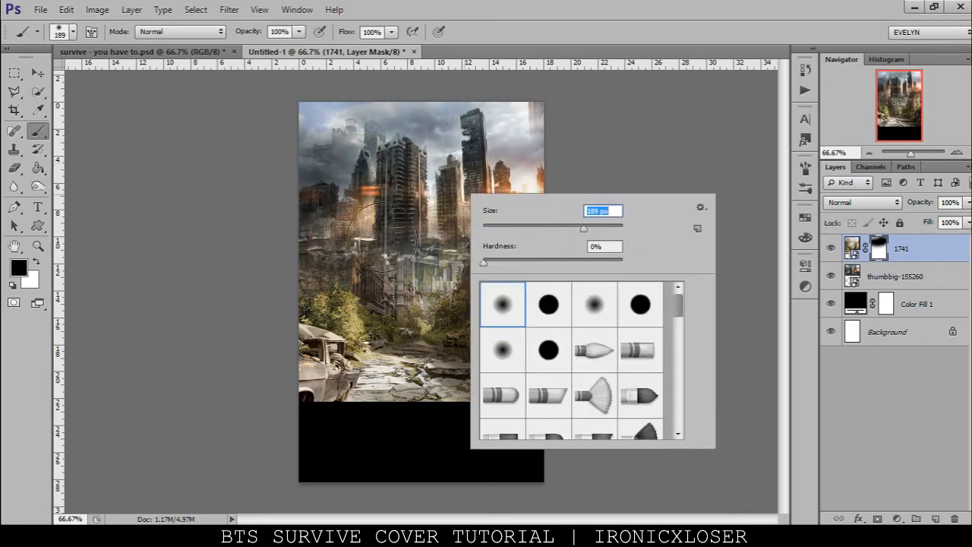
key("Return")
mouse_move(325, 217)
left_mouse_down()
mouse_move(416, 266)
mouse_move(415, 284)
mouse_move(458, 248)
mouse_move(499, 236)
mouse_move(446, 234)
mouse_move(501, 202)
left_mouse_up()
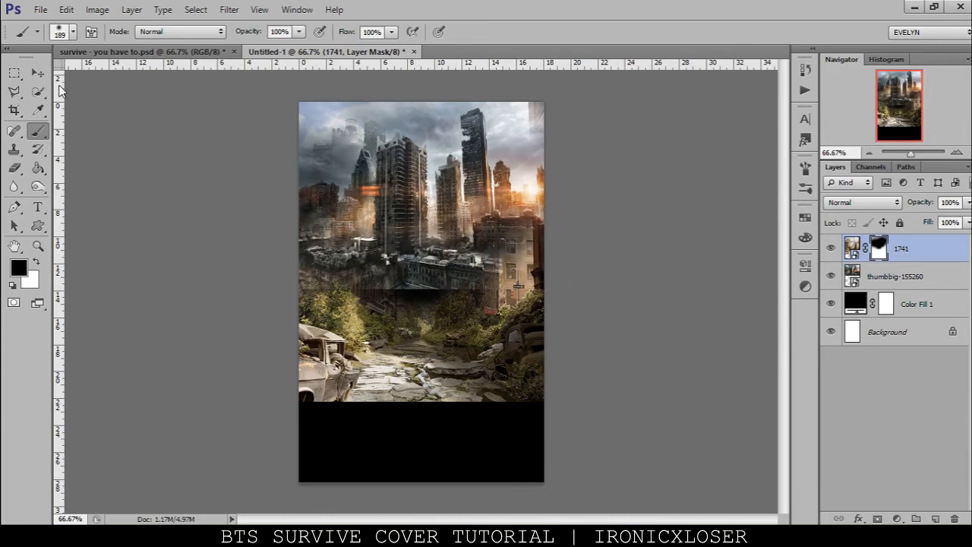
Step: Move the masked 1741 layer straight up so its street covers the lower edge of the skyline image
left_click(38, 72)
left_click_drag(357, 334, 357, 293)
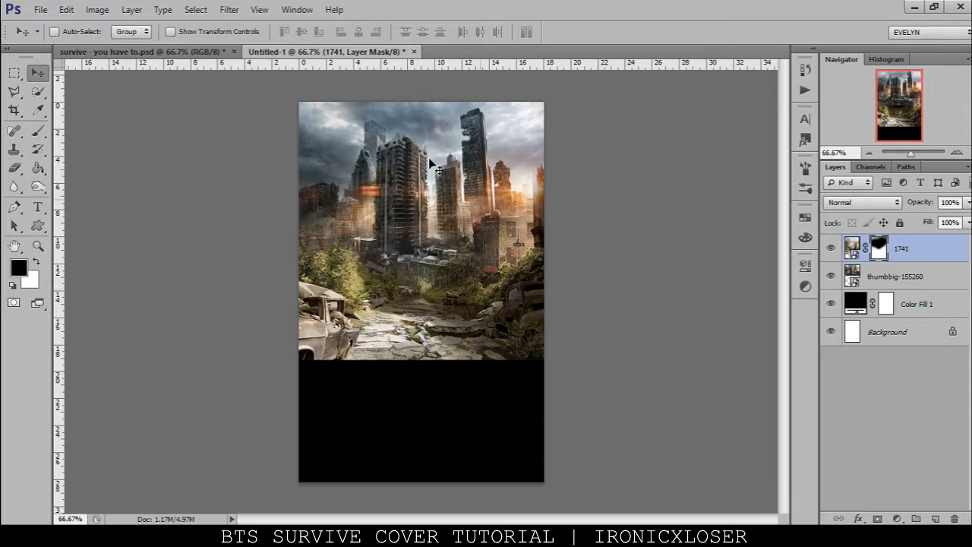
Step: Show Layer 6 and Layer 4 in survive - you have to.psd to examine the zombie crowd blend, and return to Untitled-1
left_click(136, 52)
scroll(873, 456, "down", 10)
left_click(831, 386)
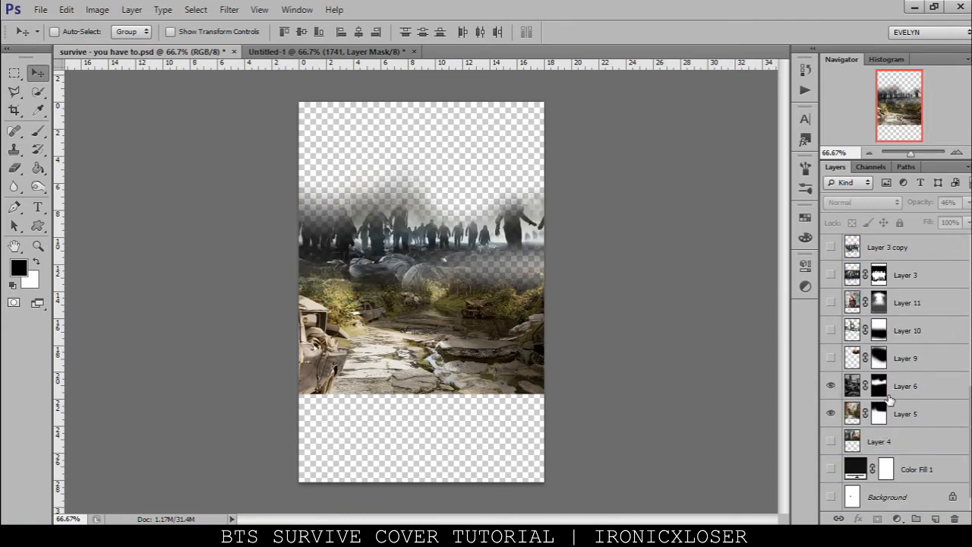
left_click(830, 441)
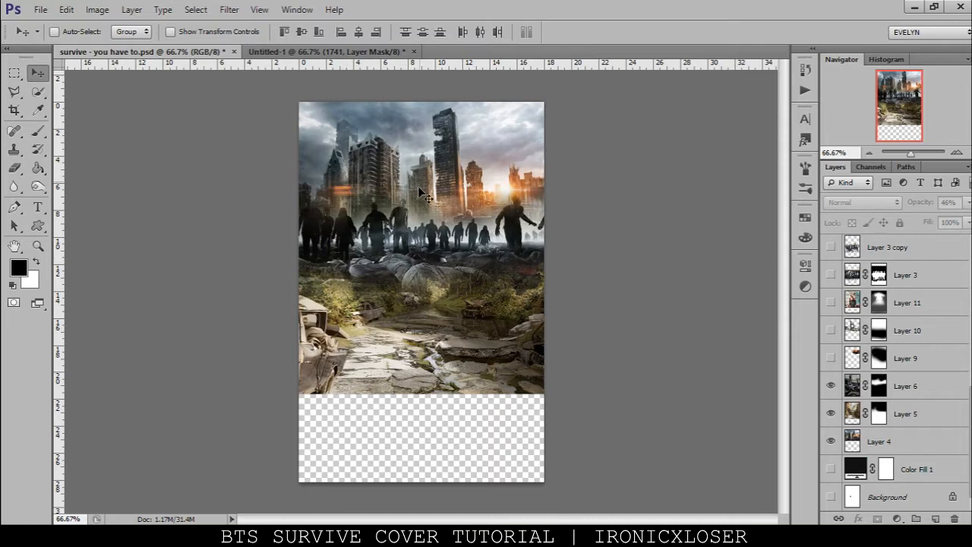
left_click(334, 53)
Step: Open the 28 Weeks Later Action Horror SciFi Thriller-362210 image from the File Explorer folder as a separate document
left_click(91, 534)
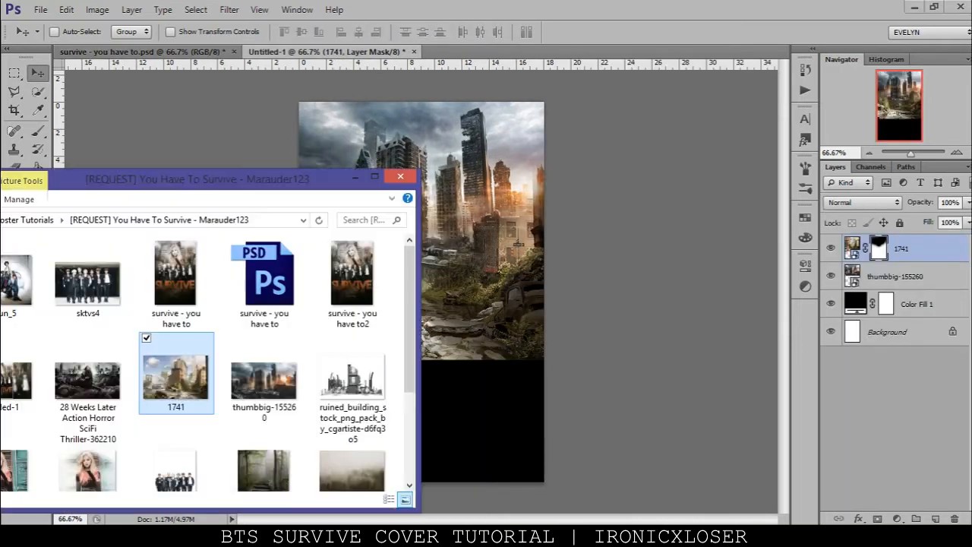
left_click_drag(114, 390, 570, 114)
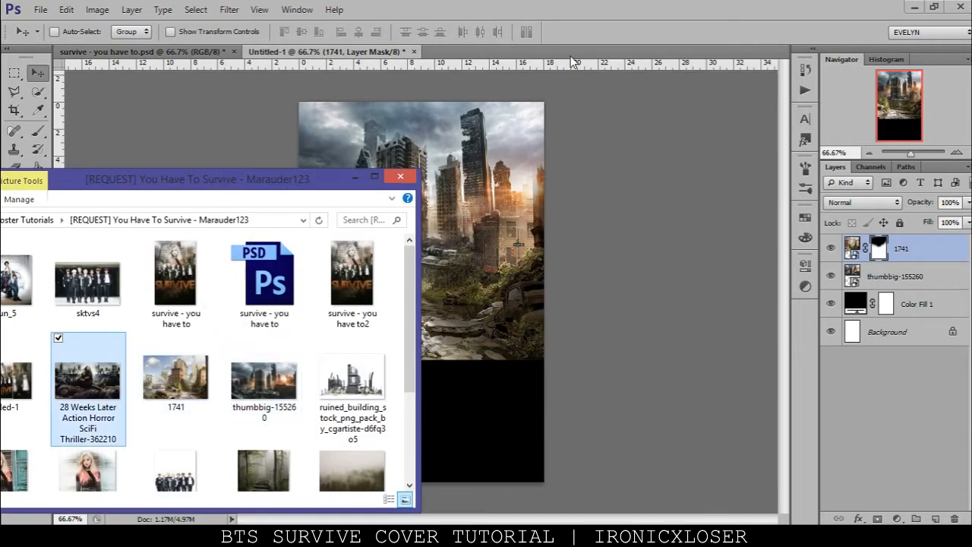
left_click_drag(575, 66, 569, 52)
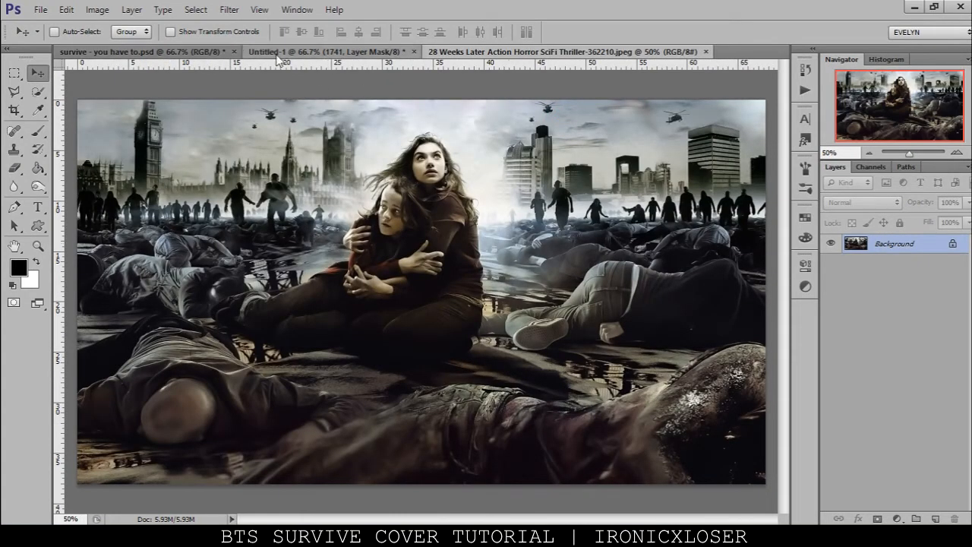
Step: Copy the 28 Weeks Later image into Untitled-1 above the 1741 layer, placing its left-hand zombie crowd across the canvas, using the reference cover as guide
left_click(205, 55)
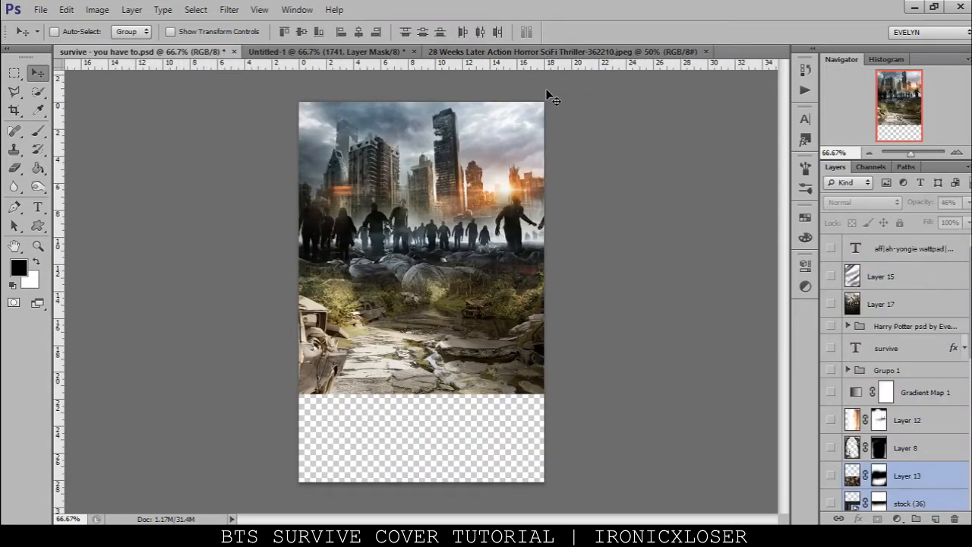
left_click(591, 51)
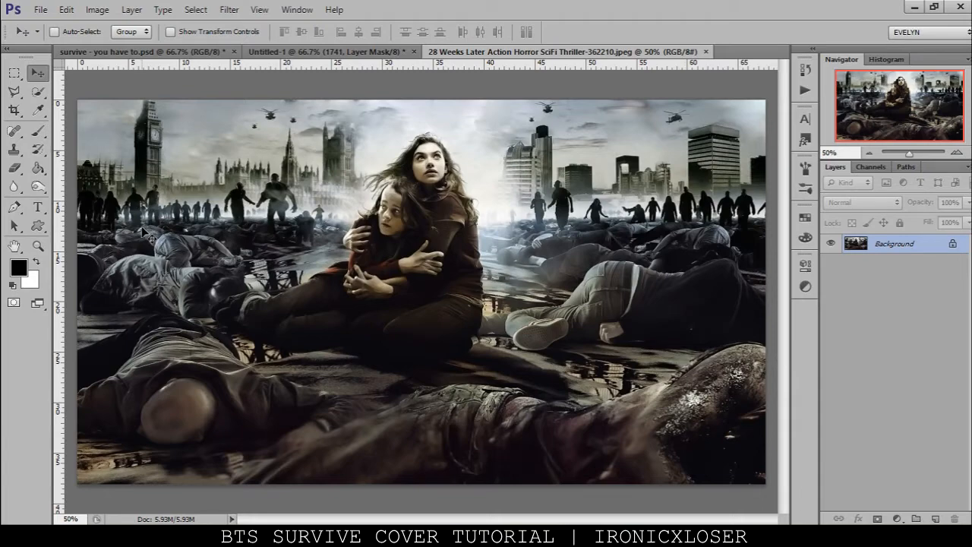
left_click(141, 50)
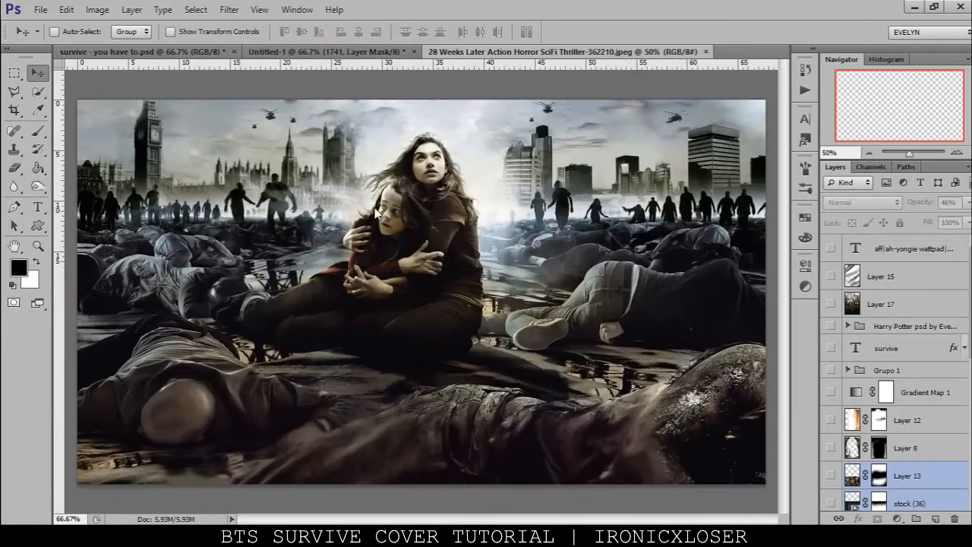
left_click(569, 53)
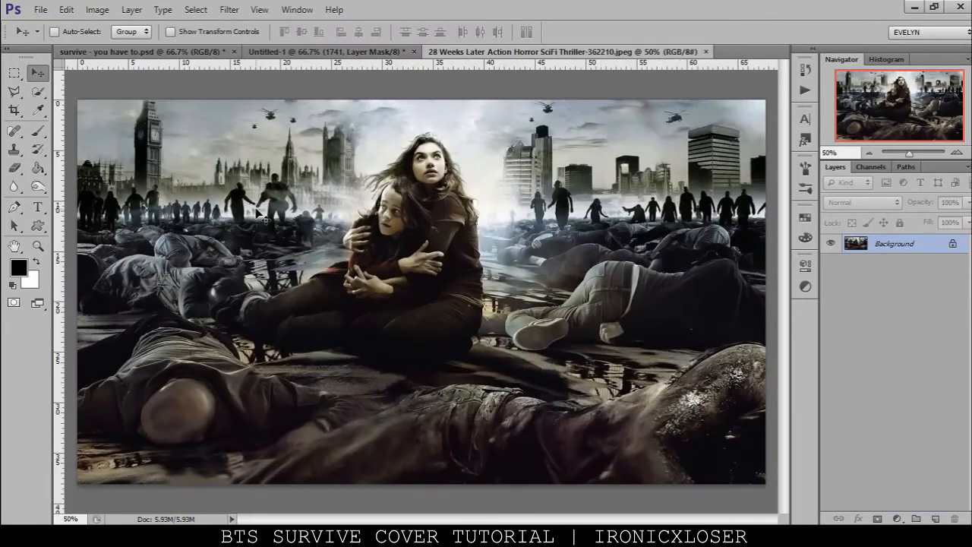
left_click(307, 52)
left_click_drag(433, 317, 473, 282)
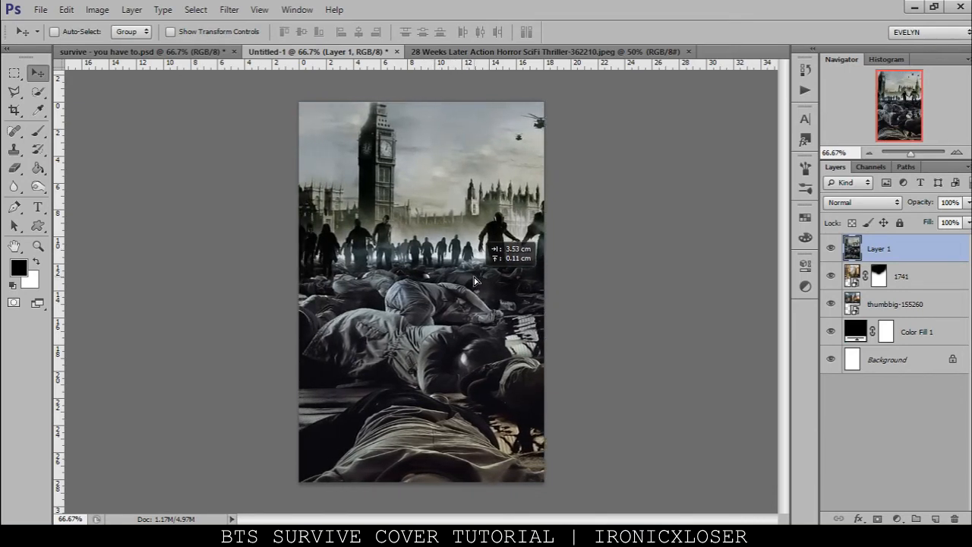
Step: Add a layer mask to Layer 1 and paint out its sky, clock tower and lower bodies, keeping the zombie crowd band
left_click(877, 519)
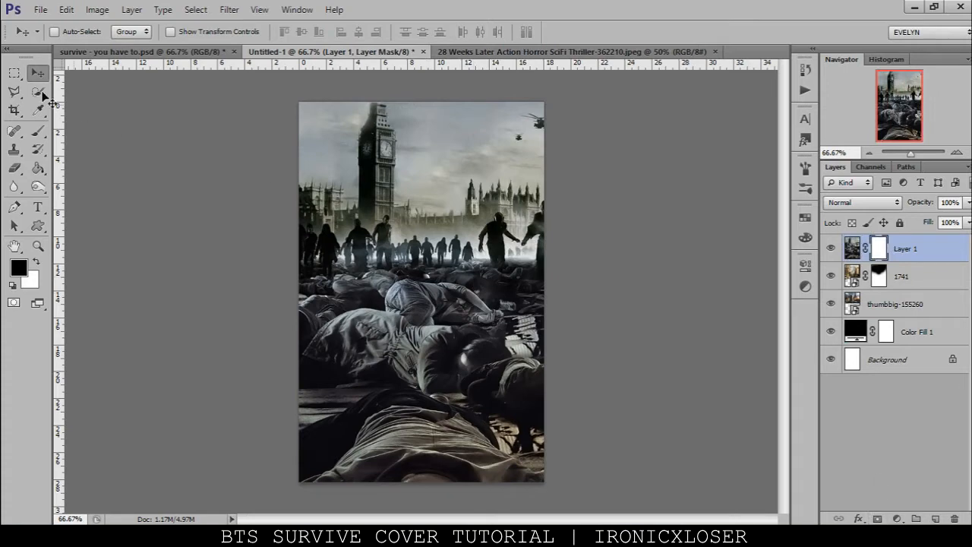
left_click(37, 132)
mouse_move(282, 155)
left_mouse_down()
mouse_move(316, 173)
mouse_move(403, 176)
mouse_move(479, 165)
mouse_move(527, 147)
mouse_move(531, 129)
mouse_move(441, 108)
mouse_move(313, 117)
mouse_move(333, 113)
mouse_move(500, 117)
mouse_move(557, 138)
mouse_move(469, 202)
mouse_move(435, 192)
left_mouse_up()
mouse_move(297, 321)
left_mouse_down()
mouse_move(551, 338)
mouse_move(282, 390)
mouse_move(486, 460)
left_mouse_up()
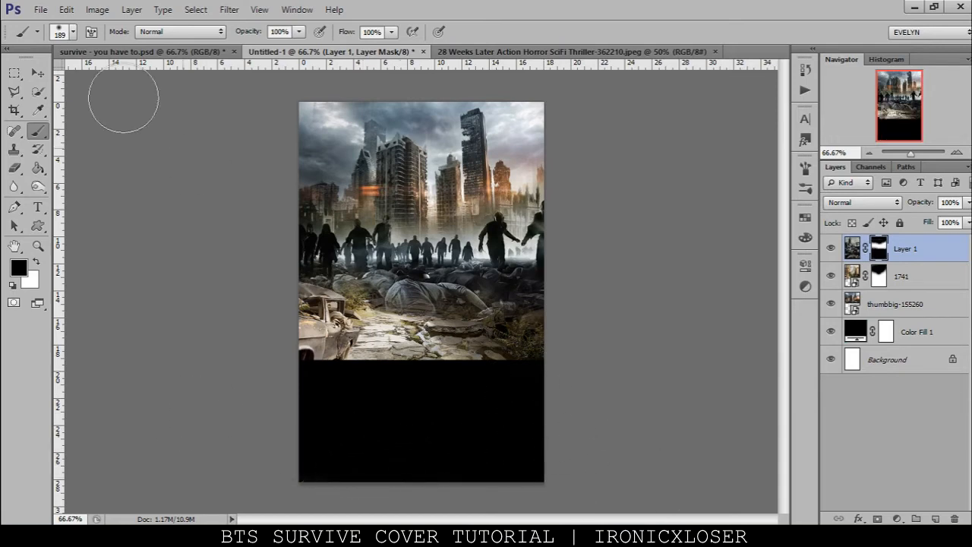
Step: Try revealing Layer 1's sky and helicopter near the canvas's upper corners with white brush strokes on its mask
left_click(123, 53)
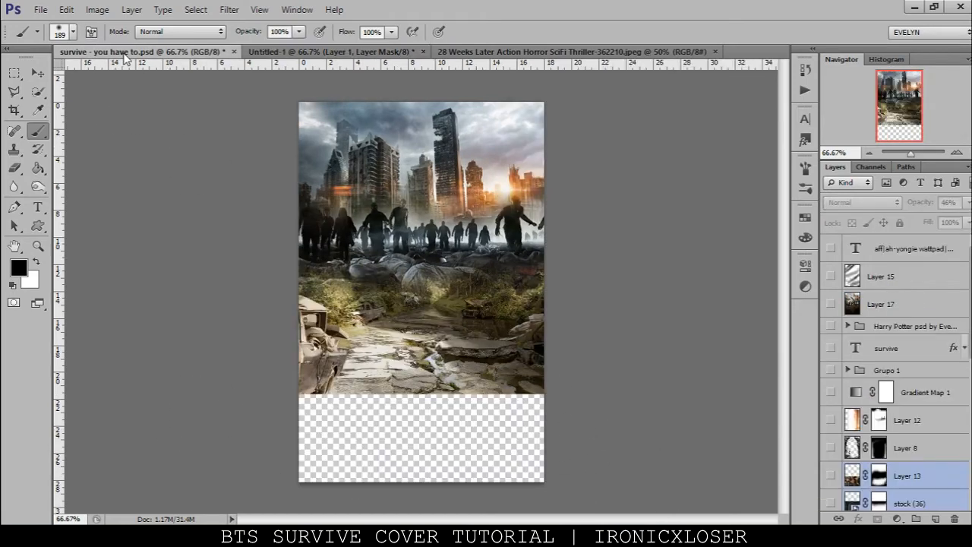
left_click(316, 55)
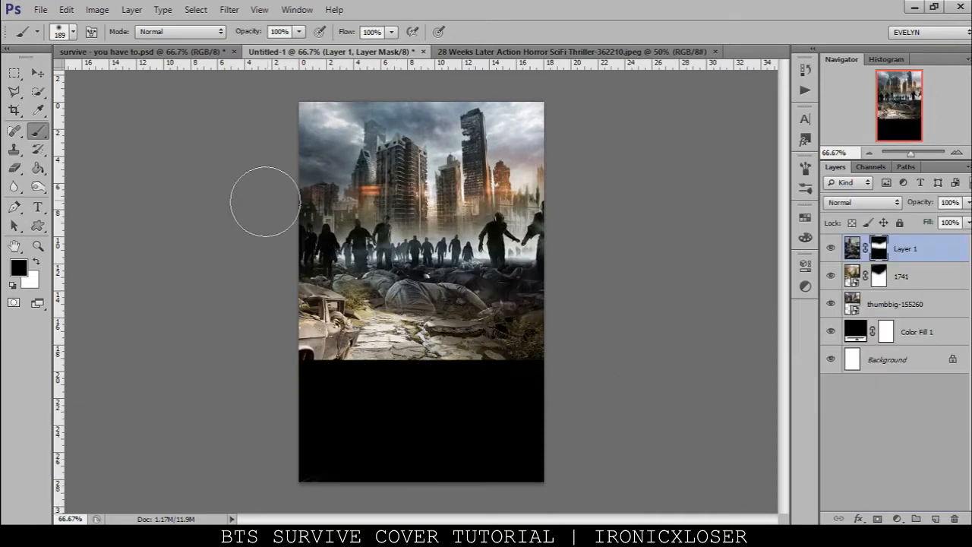
key("x")
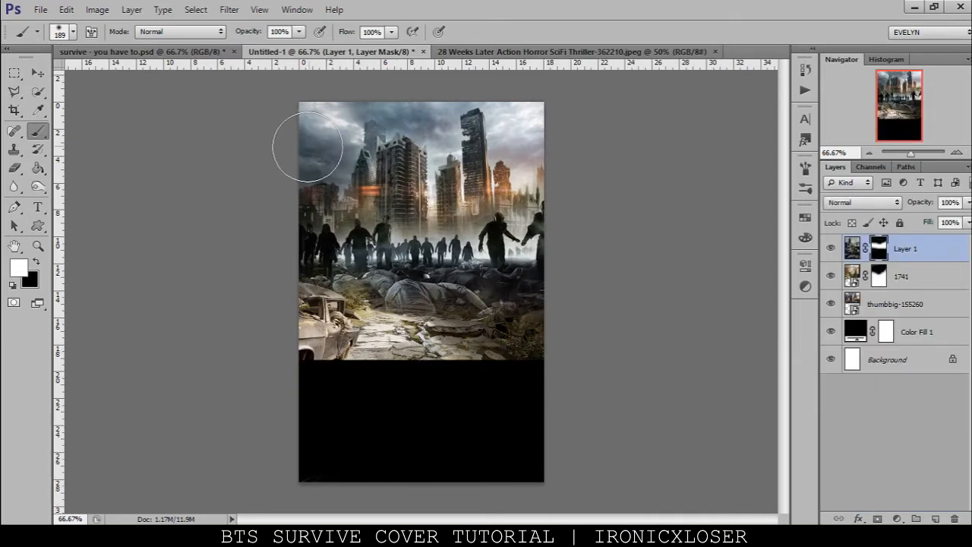
left_click_drag(304, 147, 267, 126)
left_click_drag(509, 137, 553, 119)
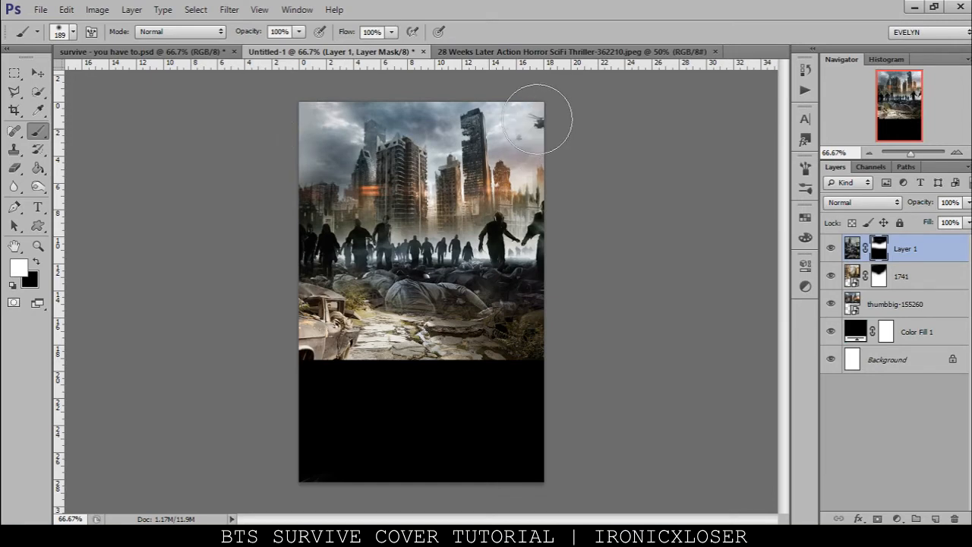
key("x")
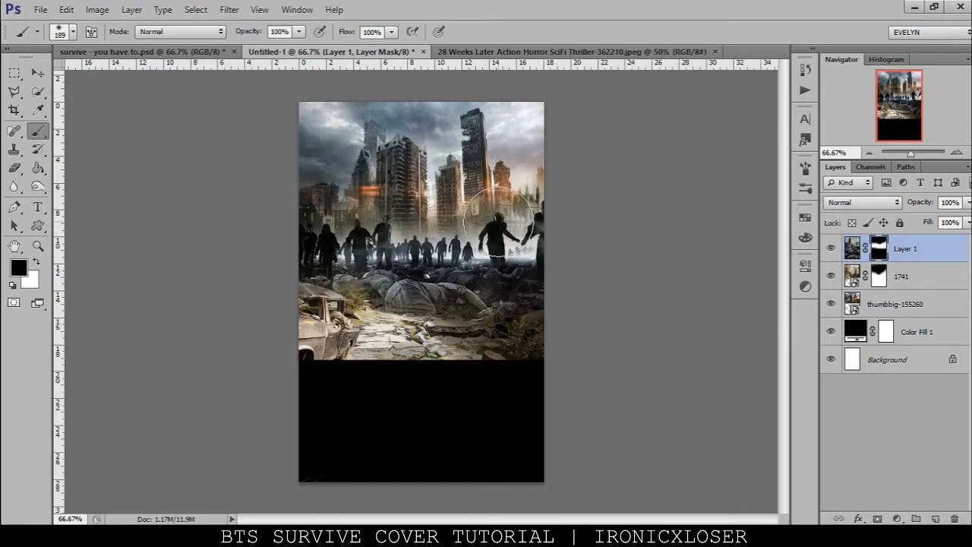
Step: Show Layer 3 in survive - you have to.psd to examine how the BTS group is placed, and return to Untitled-1
left_click(210, 54)
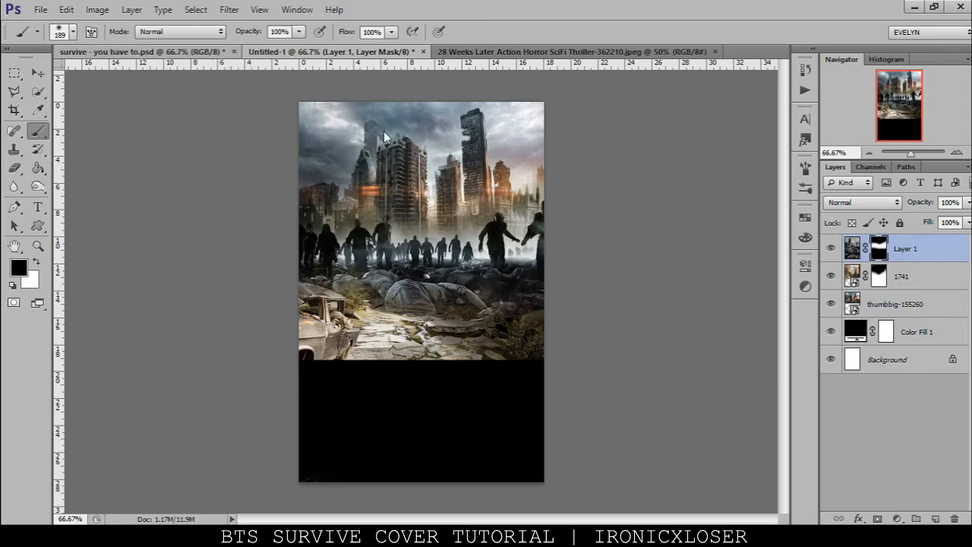
scroll(877, 452, "down", 5)
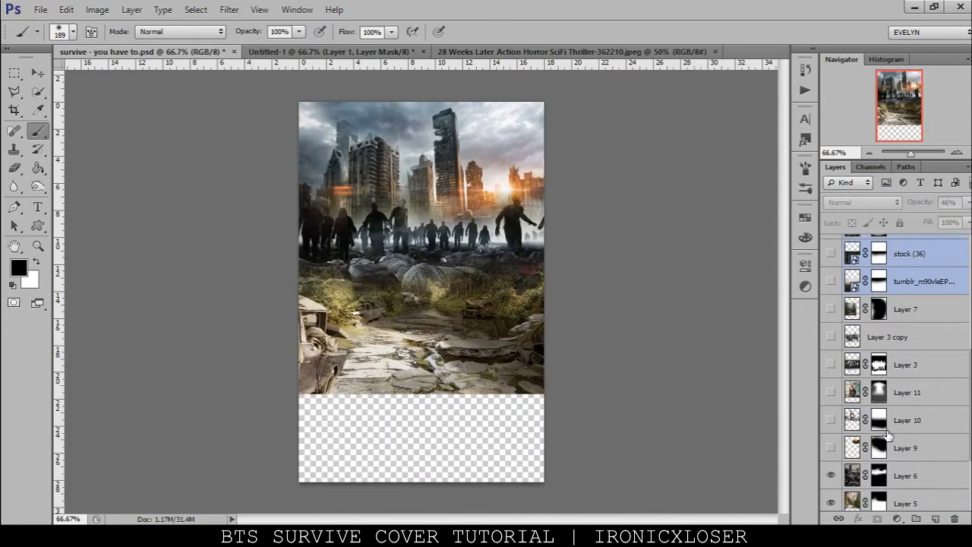
scroll(836, 365, "up", 3)
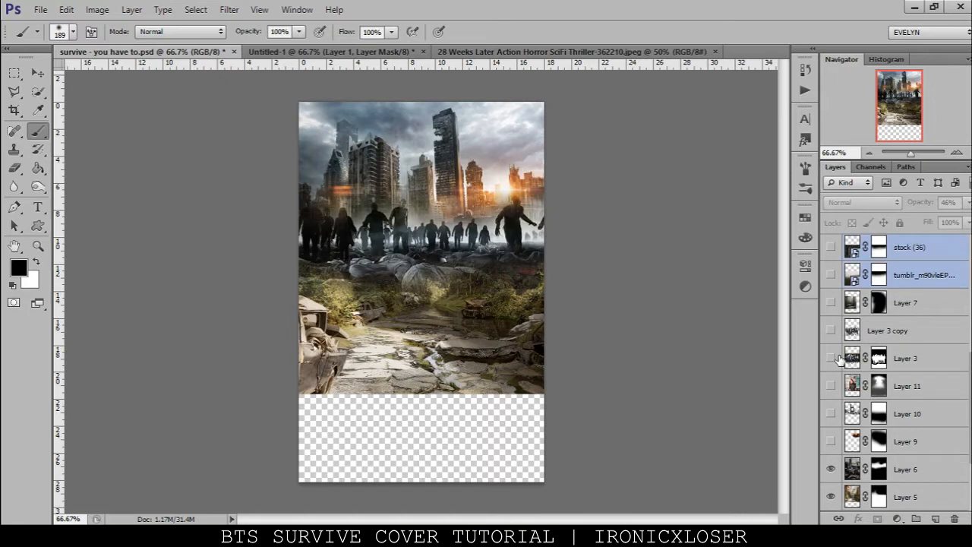
left_click(831, 358)
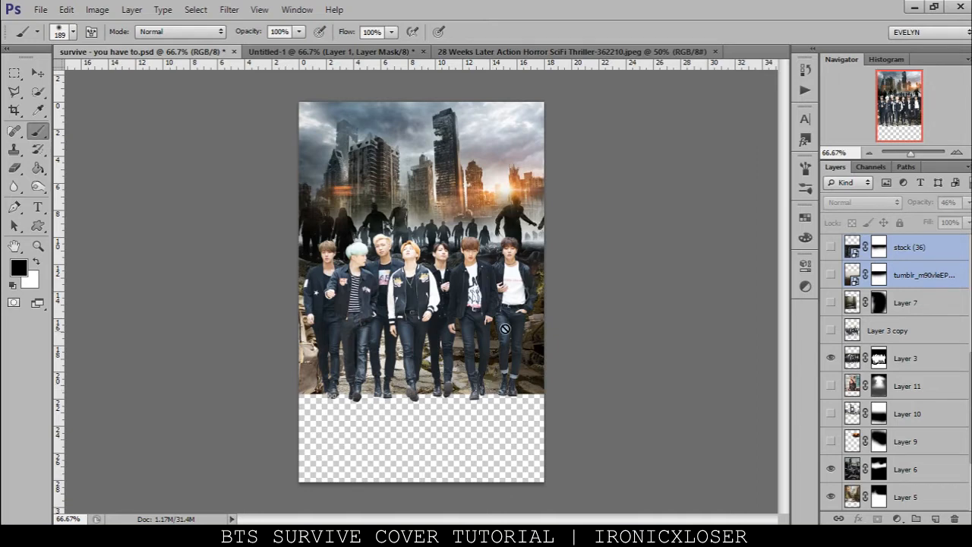
left_click(303, 54)
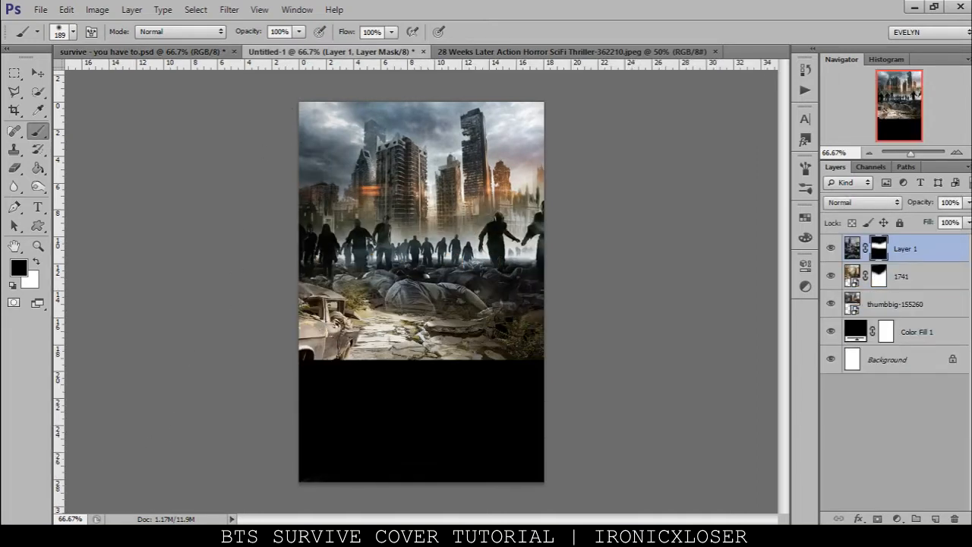
Step: Open bts render.png from the File Explorer folder and copy the group into Untitled-1 as the top layer, standing across the street
key("alt+Tab")
left_click_drag(228, 180, 311, 183)
scroll(263, 342, "down", 3)
left_click_drag(258, 357, 734, 76)
left_click(36, 74)
left_click_drag(399, 238, 478, 360)
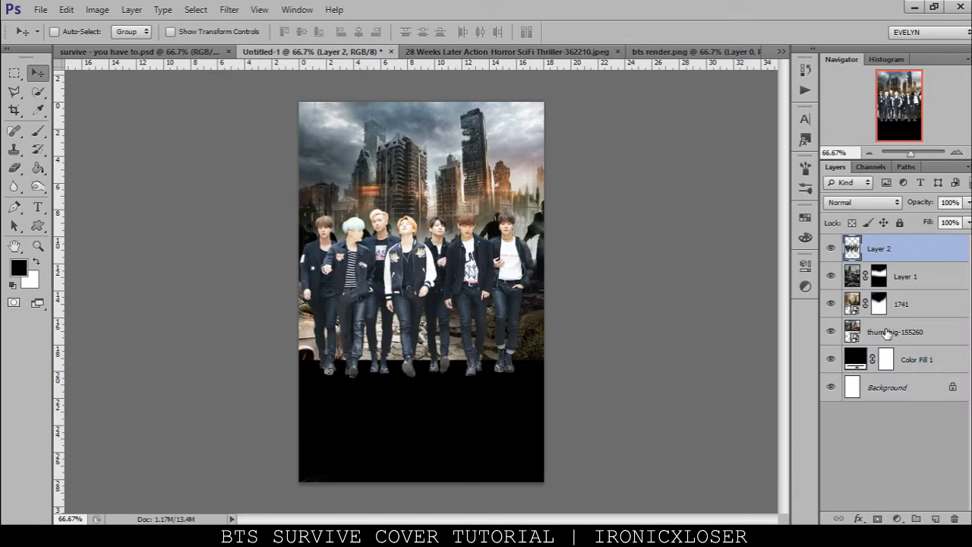
Step: Hide Layer 2 and Layer 1, and move layer 1741 slightly down the canvas
left_click(887, 332)
left_click_drag(829, 251, 831, 304)
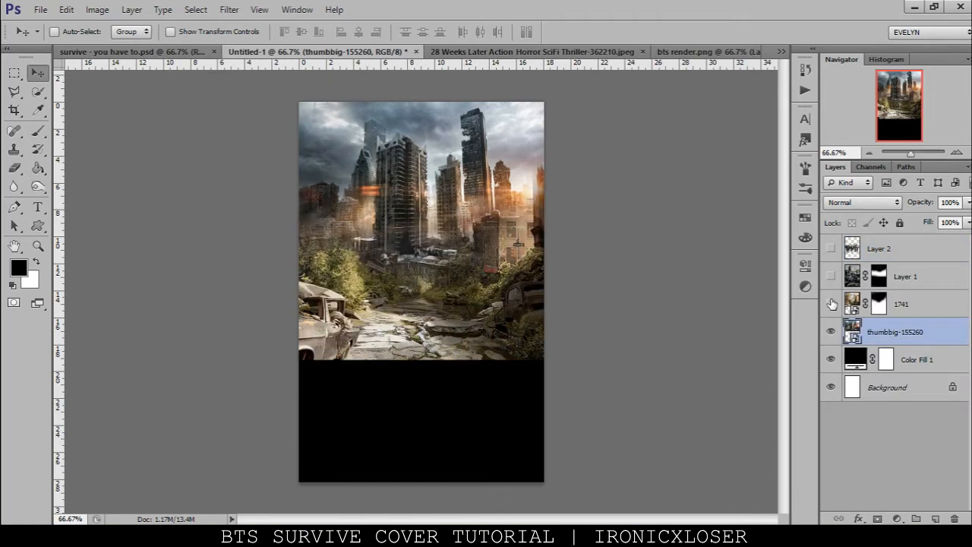
left_click(879, 304)
left_click(831, 305)
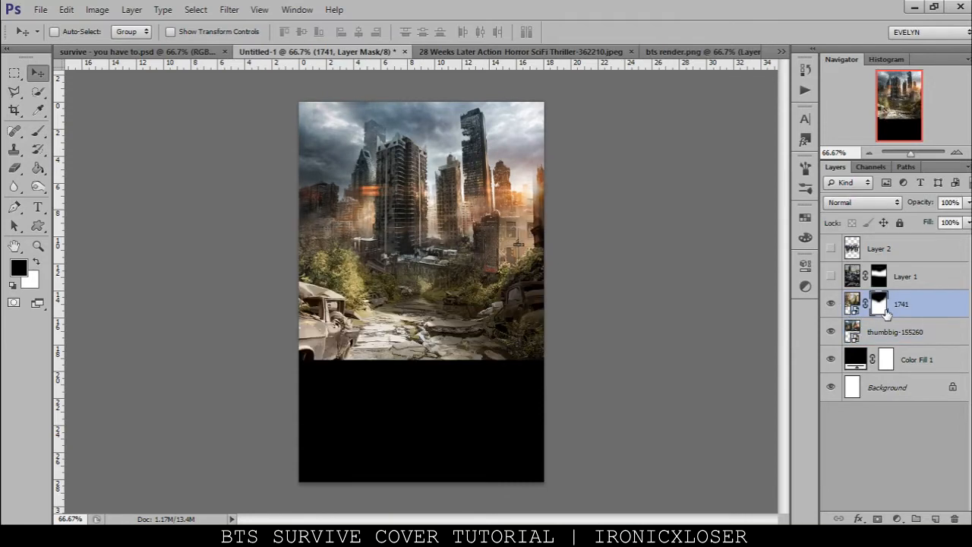
left_click_drag(483, 352, 491, 369)
Step: Paint white on layer 1741's mask across the bushes behind the street to reveal more of its scenery
left_click(878, 304, "shift")
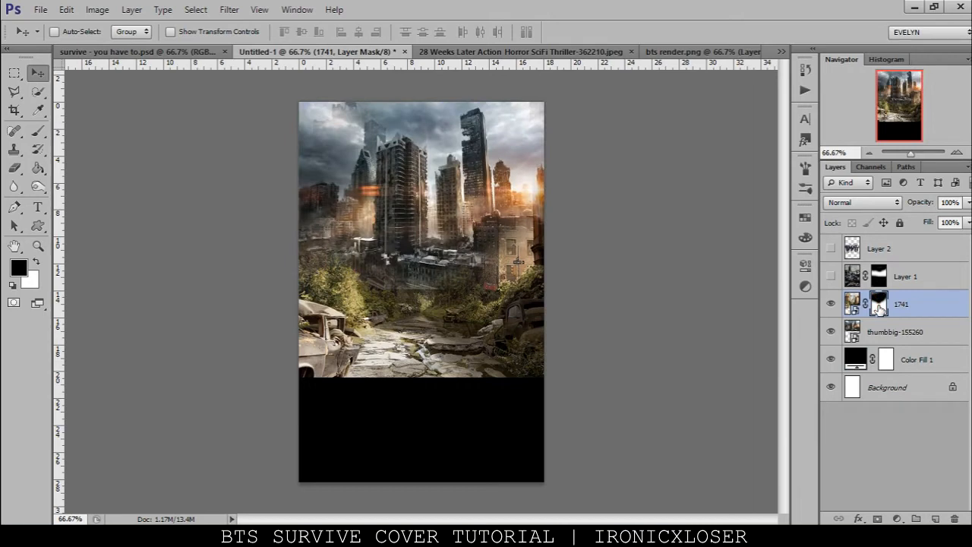
left_click(38, 132)
key("x")
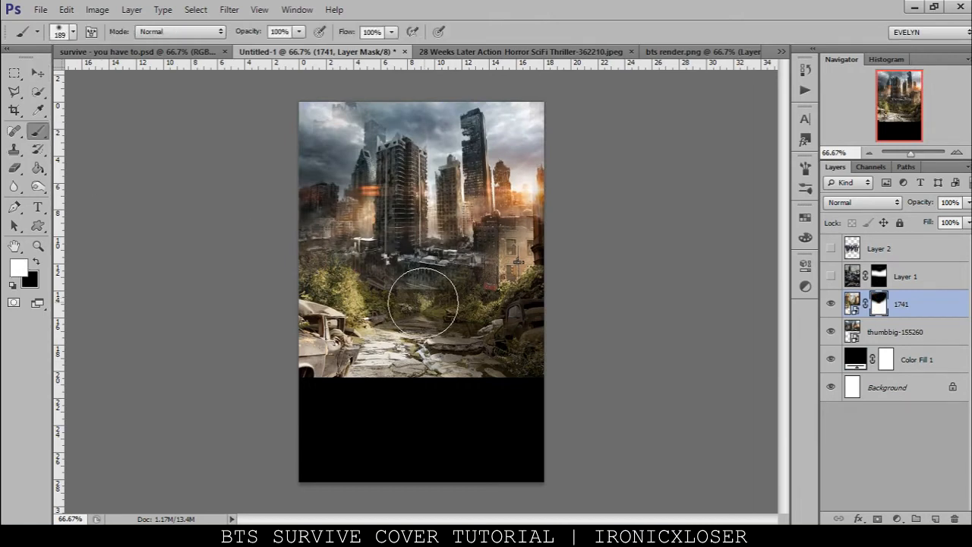
left_click_drag(441, 306, 520, 301)
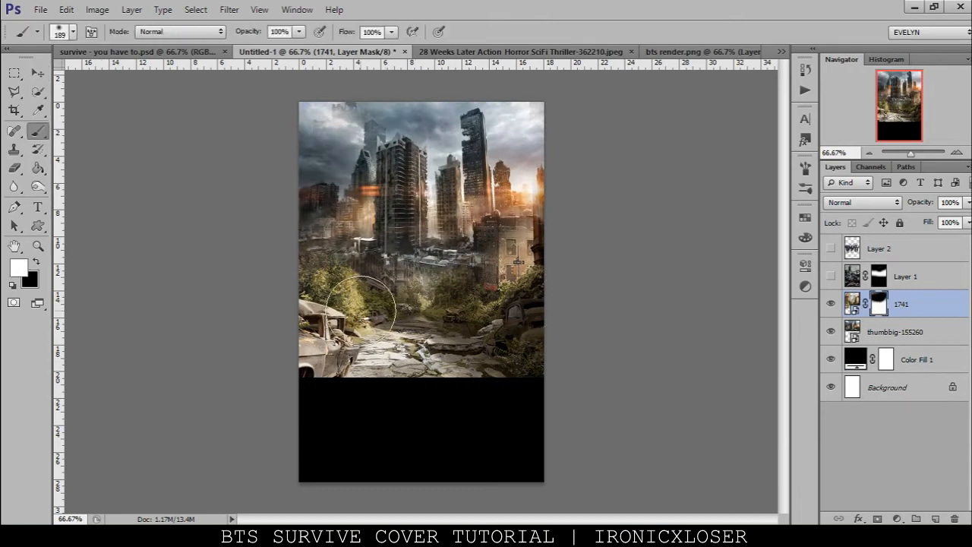
Step: Show Layer 1 and Layer 2 again and move the BTS group slightly down to match the lowered street
left_click(832, 247)
key("v")
mouse_move(510, 326)
left_mouse_down()
mouse_move(509, 341)
mouse_move(509, 331)
mouse_move(483, 328)
left_mouse_up()
left_click(855, 255)
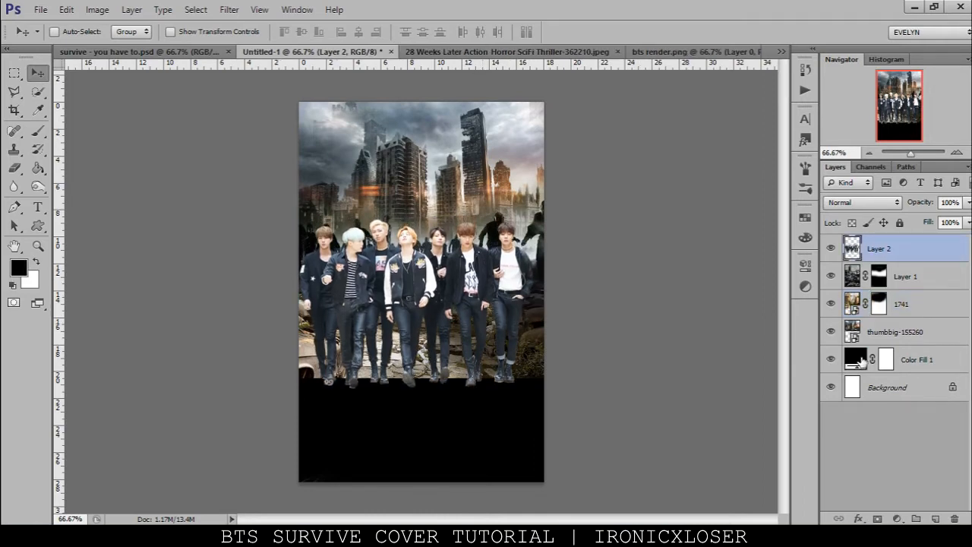
Step: Paint black on layer 1741's mask across the sky along the canvas's upper edge
left_click(878, 303)
left_click(38, 130)
mouse_move(316, 129)
left_mouse_down()
mouse_move(335, 105)
mouse_move(574, 127)
left_mouse_up()
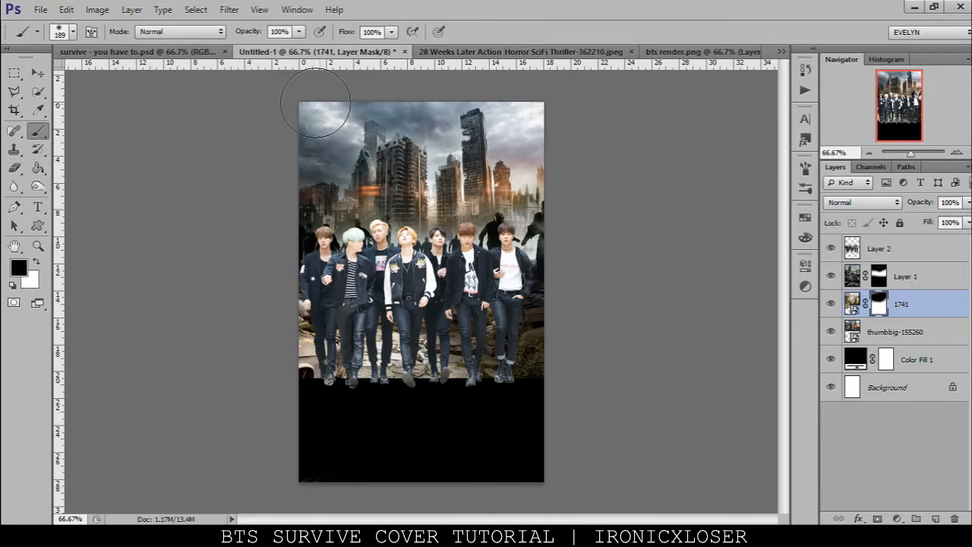
Step: Compare with survive - you have to.psd and shift Layer 2 and layer 1741 together about 35 px down in Untitled-1
left_click(138, 52)
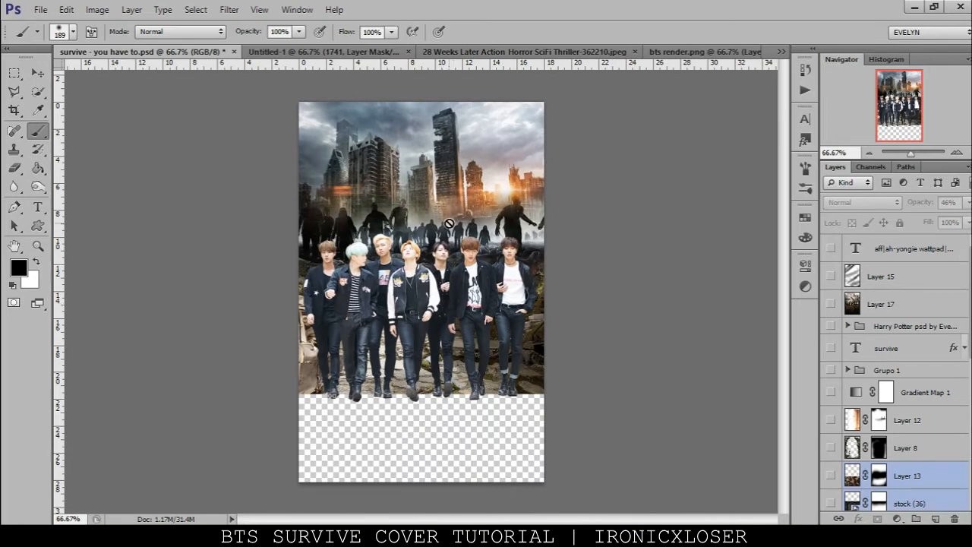
left_click(328, 52)
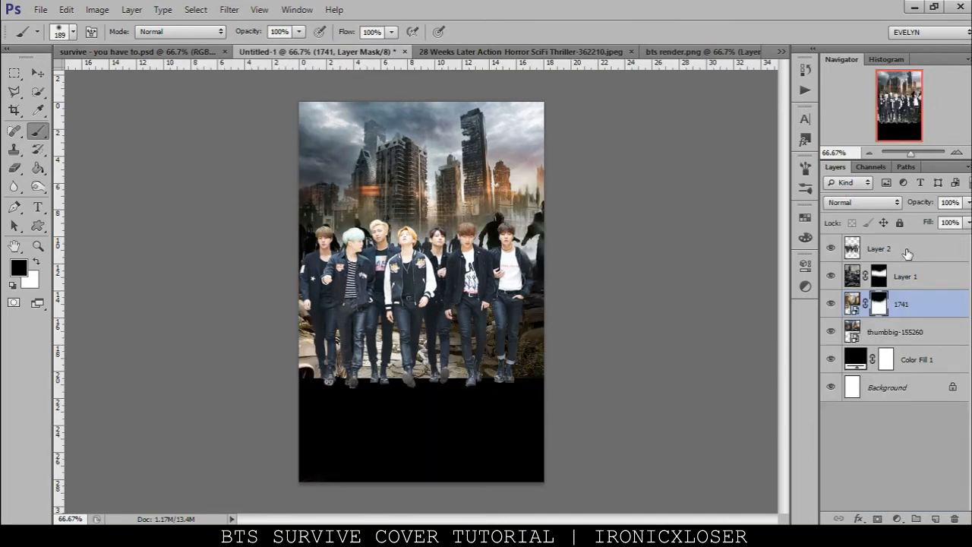
key("v")
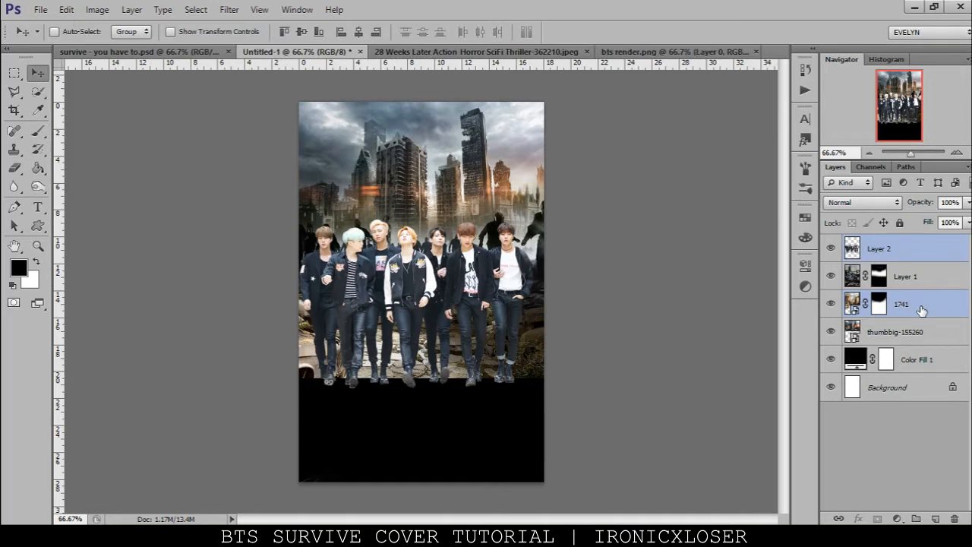
key("Down")
key("Down")
key("Down")
key("Down")
key("Down")
key("Down")
key("Down")
key("Down")
key("Down")
key("Down")
key("Down")
key("Down")
key("Down")
key("Down")
key("Down")
key("Down")
key("Down")
key("Down")
key("Down")
key("Down")
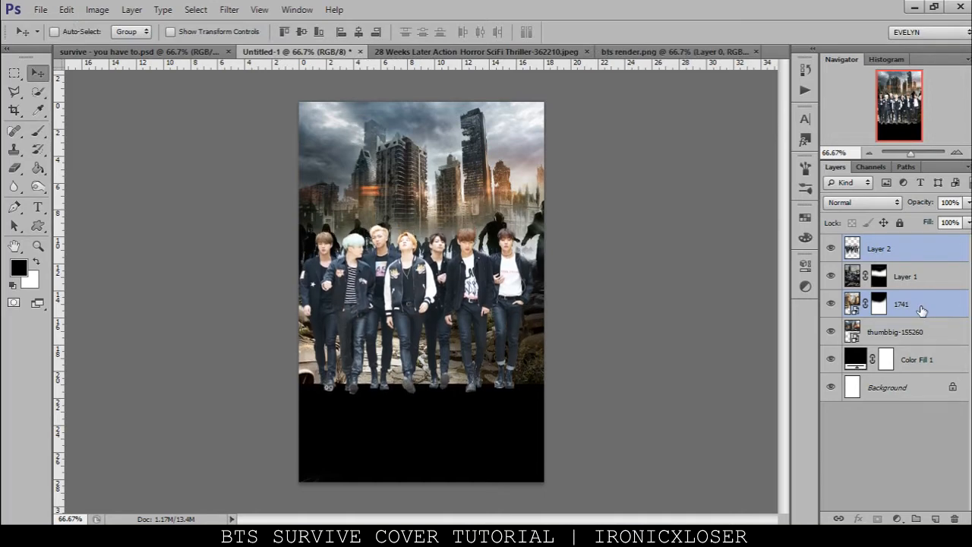
key("Down")
key("Down")
key("Down")
key("Down")
key("Down")
key("Down")
key("Down")
key("Down")
key("Down")
key("Down")
key("Down")
key("Down")
key("Down")
key("Down")
key("Down")
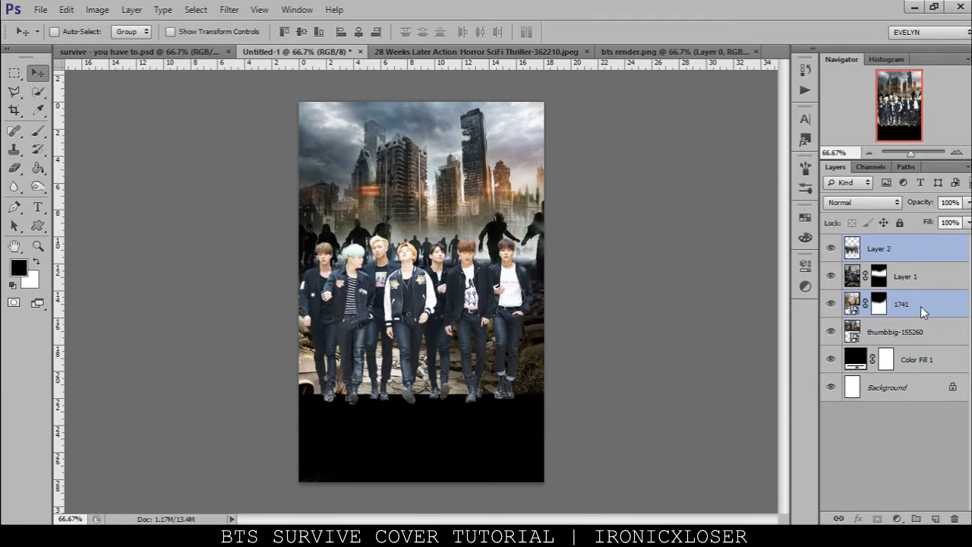
Step: Nudge Layer 1's zombie crowd about 20 px up so it stands higher behind the BTS group
left_click(924, 281)
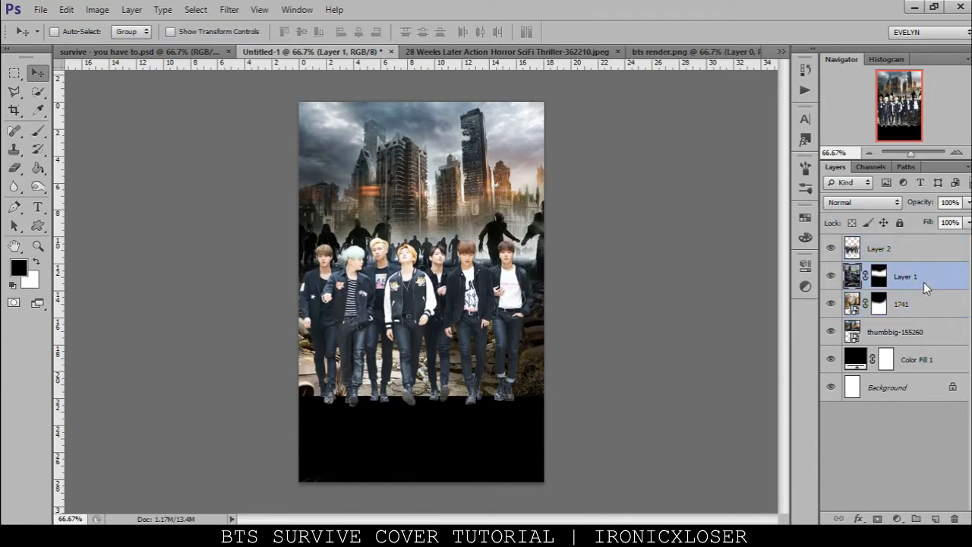
key("Up")
key("Up")
key("Up")
key("Up")
key("Up")
key("Up")
key("Up")
key("Up")
key("Up")
key("Up")
key("Up")
key("Up")
key("Up")
key("Up")
key("Up")
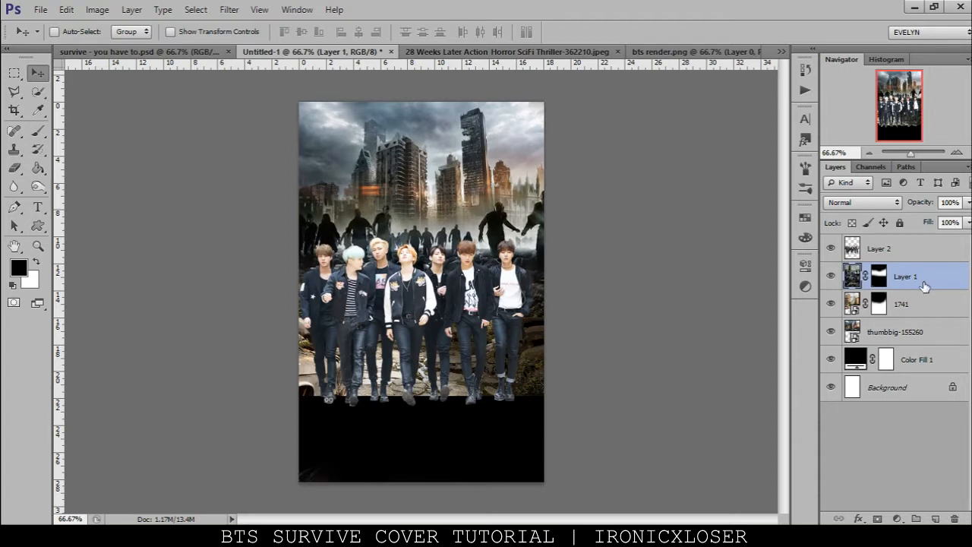
key("Up")
key("Up")
key("Up")
key("Up")
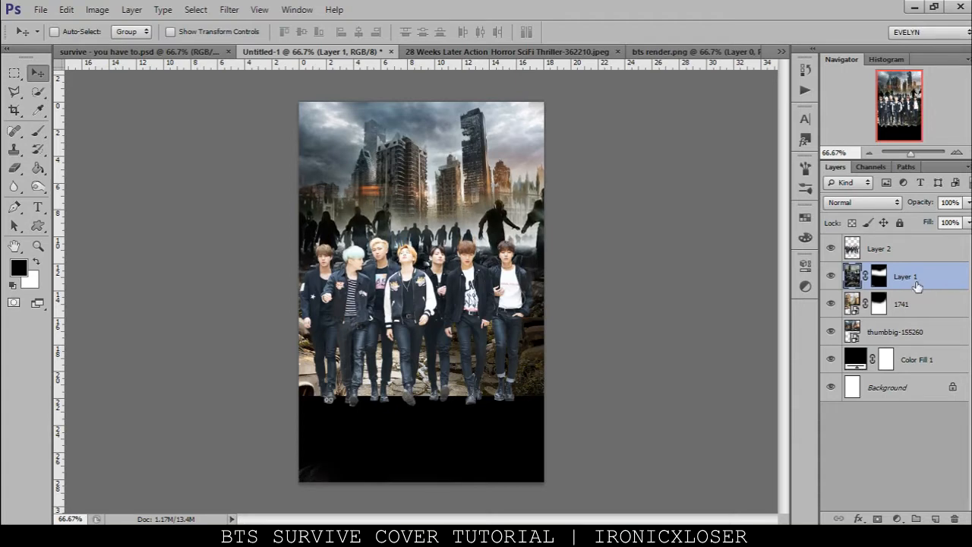
Step: With Layer 1 and Layer 2 hidden, paint white on layer 1741's mask above the bushes, and show both layers again
left_click(831, 304)
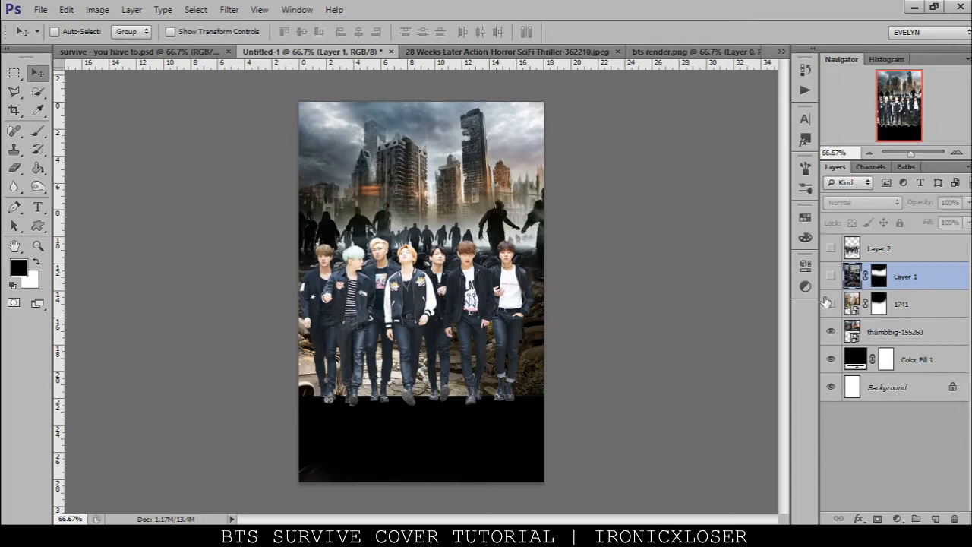
left_click(894, 304)
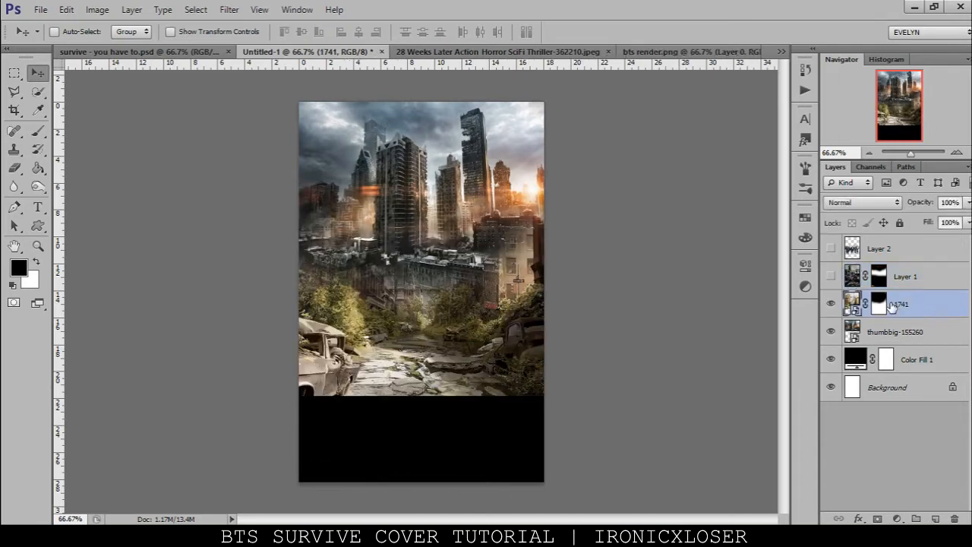
left_click(878, 304)
key("b")
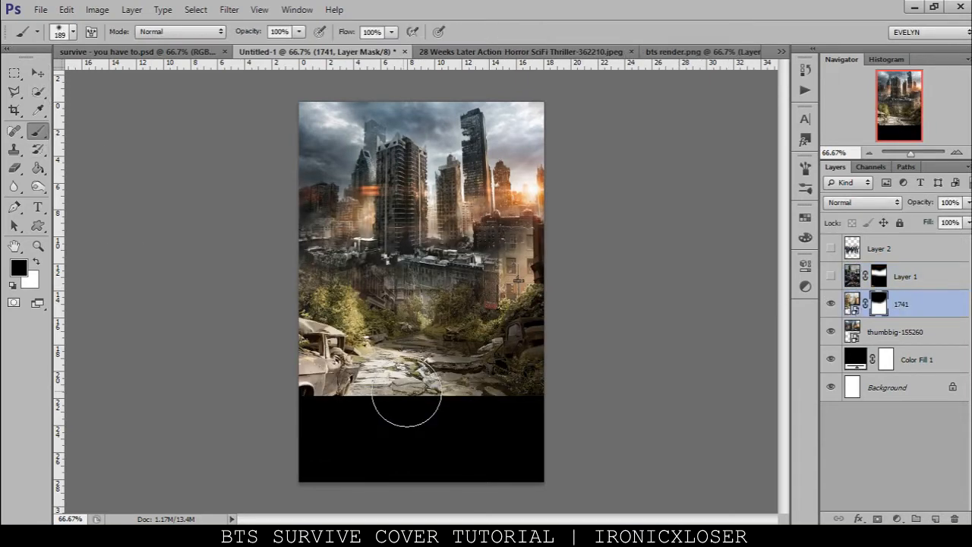
key("x")
mouse_move(391, 315)
left_mouse_down()
mouse_move(462, 322)
mouse_move(384, 318)
left_mouse_up()
mouse_move(474, 319)
left_mouse_down()
mouse_move(505, 318)
mouse_move(458, 326)
mouse_move(337, 308)
left_mouse_up()
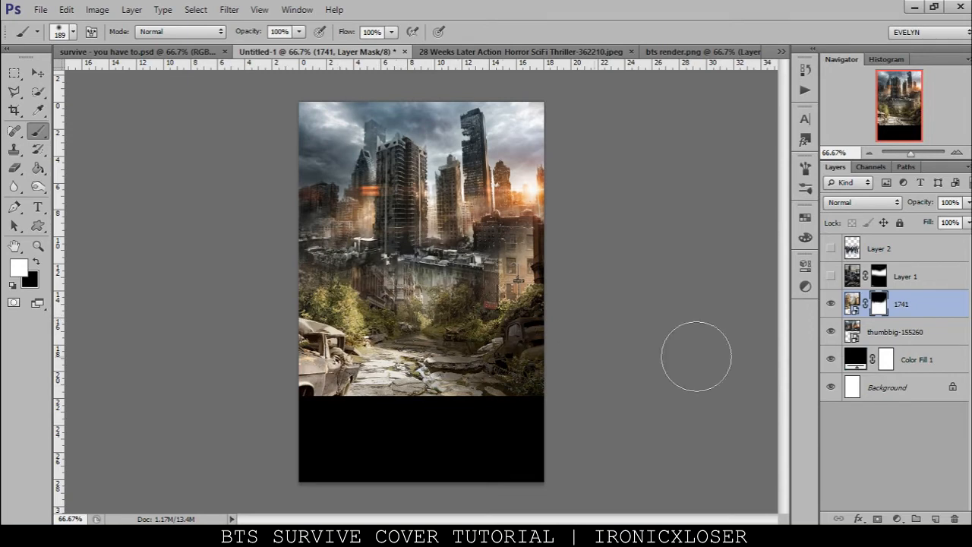
left_click(831, 251)
Step: In survive - you have to.psd, show Layer 10's broken building, delete Layer 9, and return to Untitled-1
left_click(205, 53)
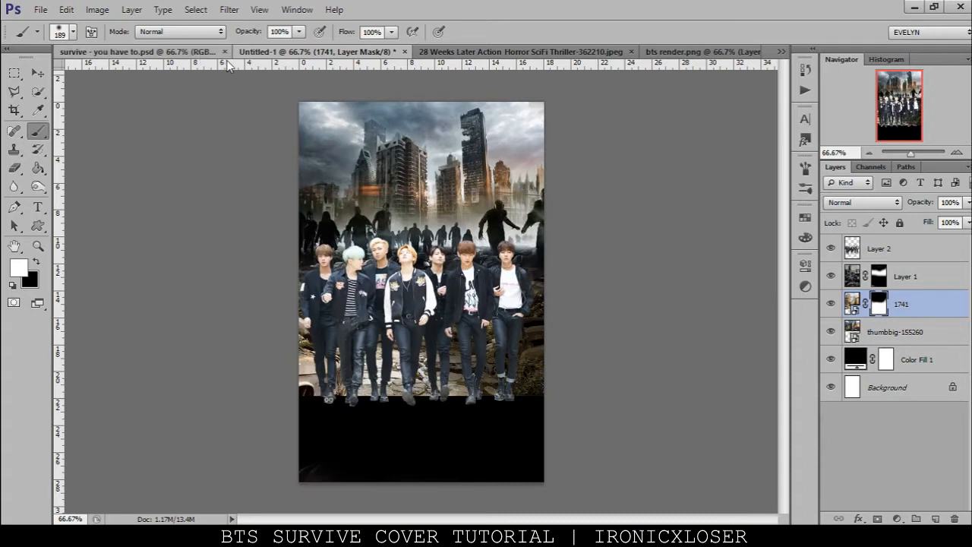
scroll(870, 429, "down", 6)
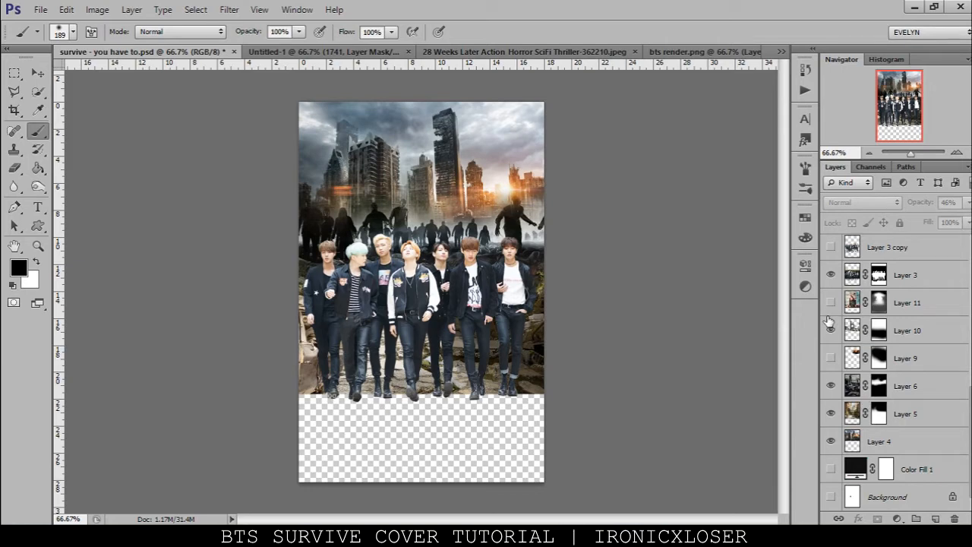
left_click(831, 331)
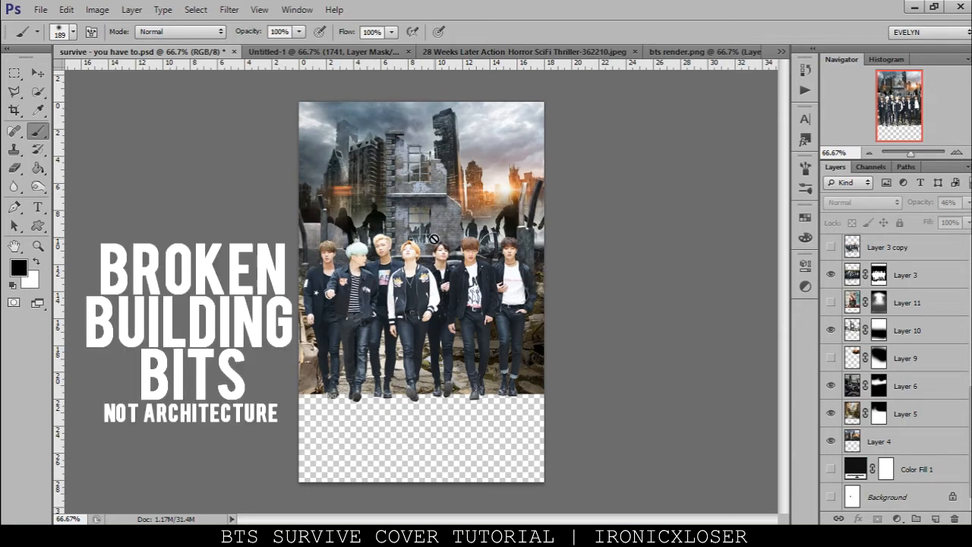
left_click(830, 359)
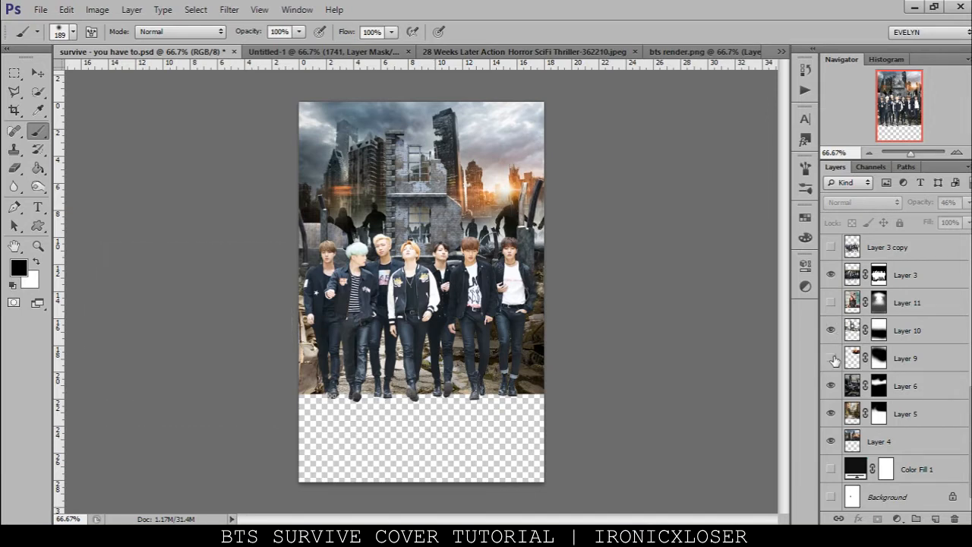
left_click(912, 360)
key("Delete")
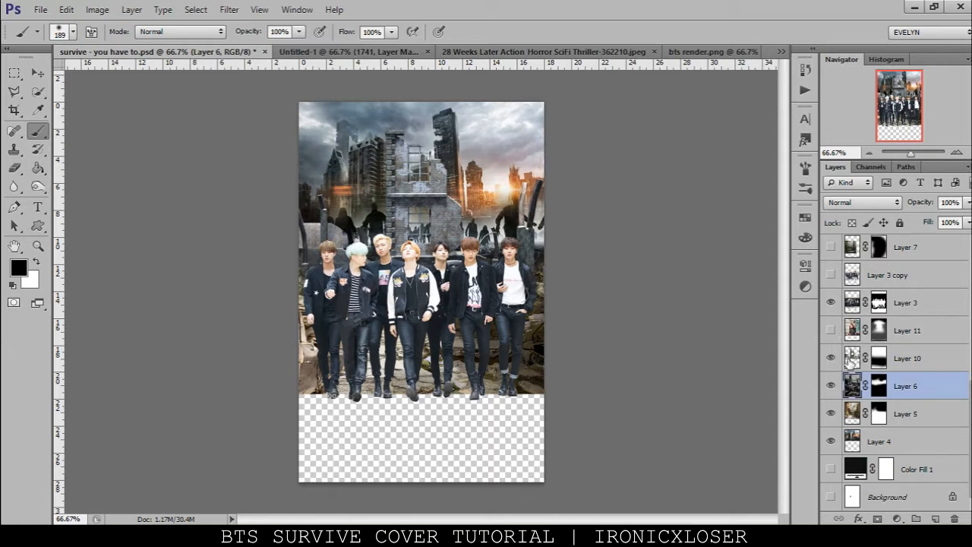
left_click(908, 359)
left_click(312, 54)
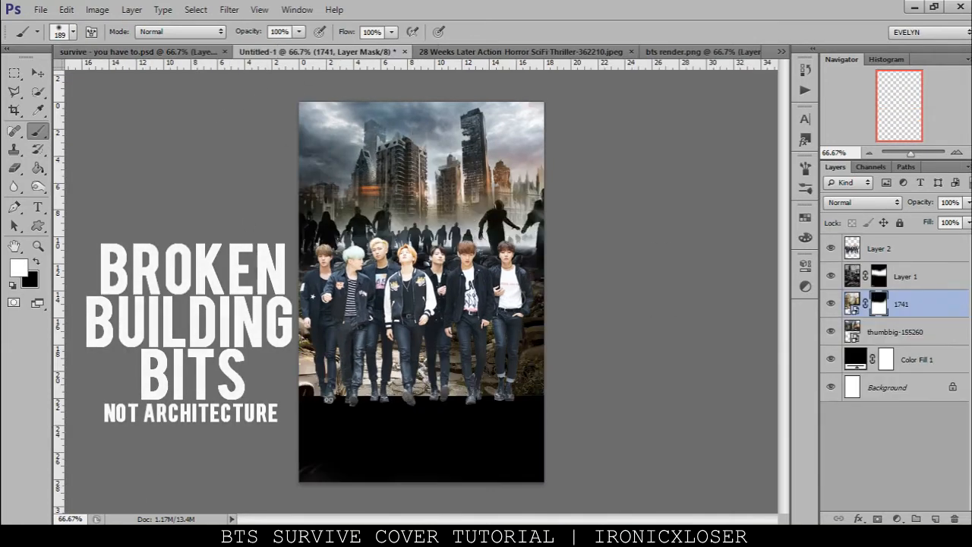
Step: Place ruined_building_stock_png_pack_by_cgartiste-d6fq3o5 from the File Explorer folder at 100% scale, positioned at about X 245.5 px, Y 245 px
left_click(259, 536)
scroll(134, 389, "up", 3)
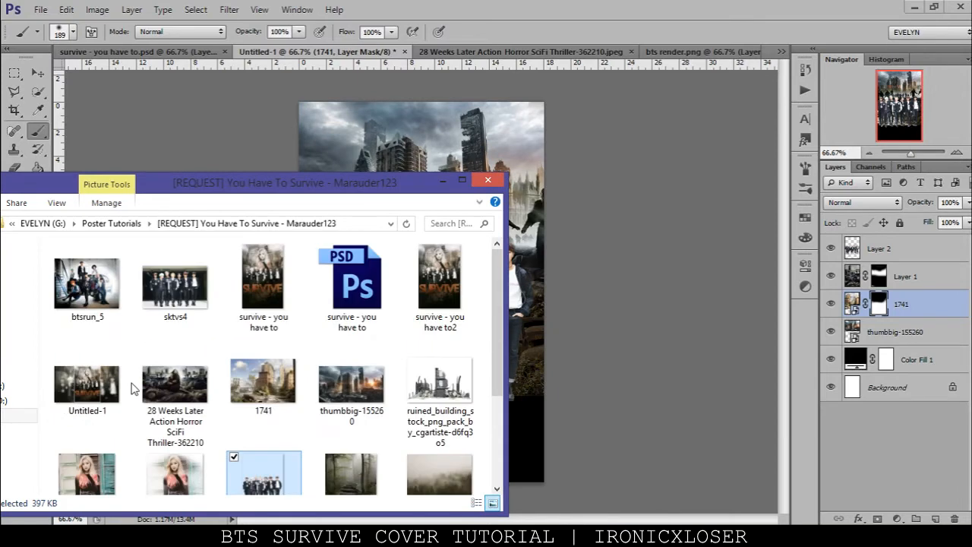
left_click(444, 391)
left_click(663, 142)
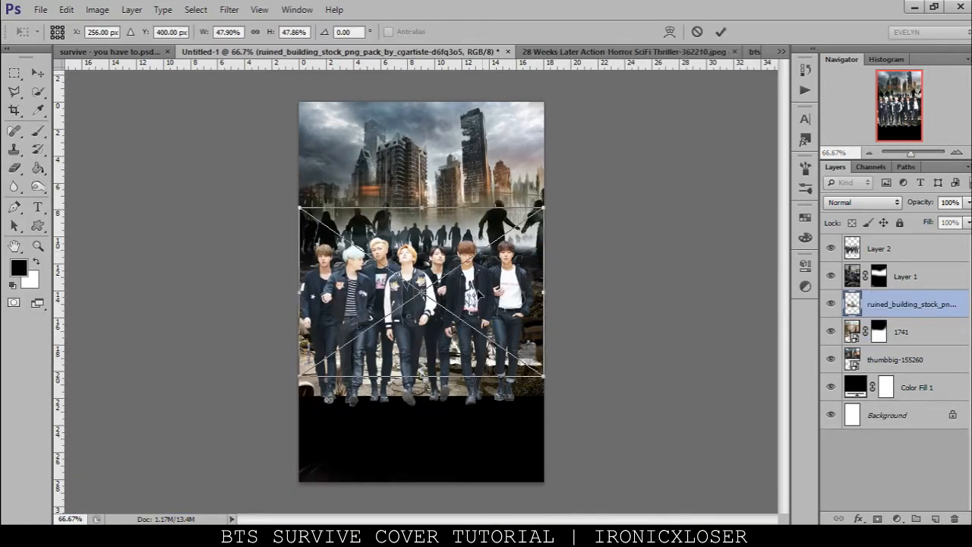
left_click_drag(463, 240, 455, 214)
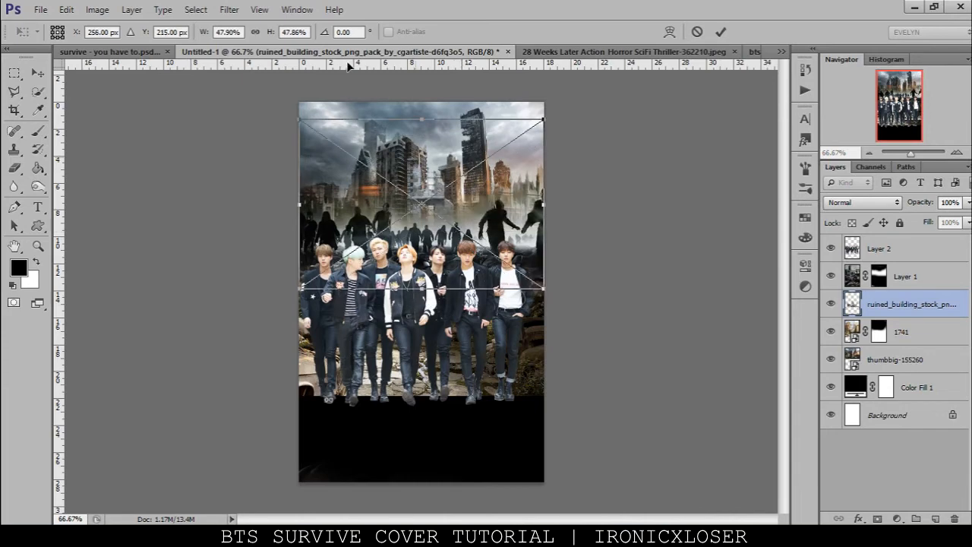
type("100")
key("Return")
left_click_drag(459, 289, 447, 311)
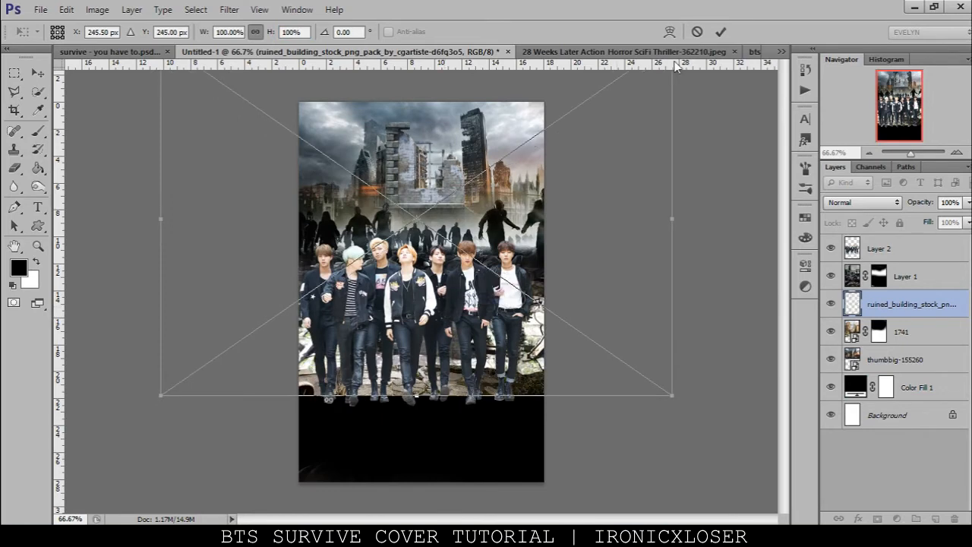
left_click(720, 32)
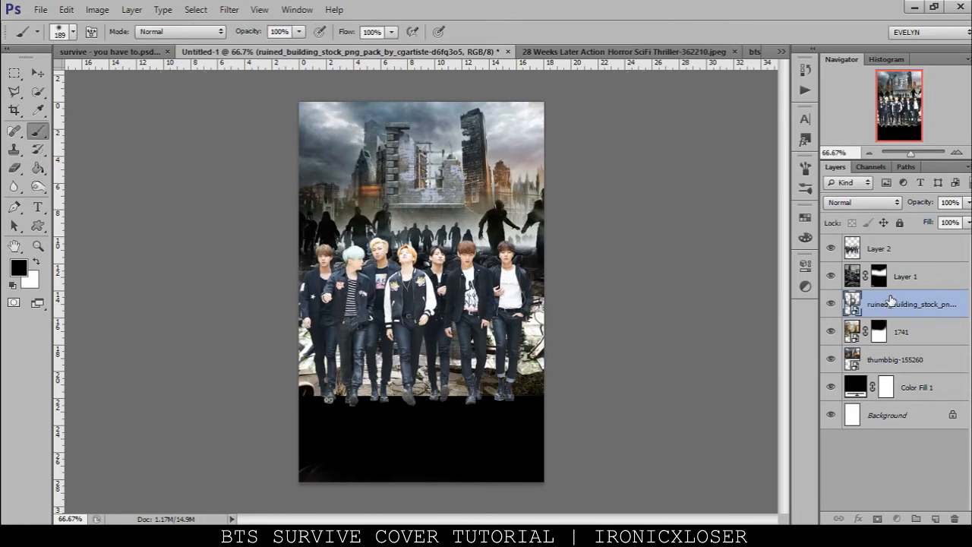
Step: Reorder the ruined building layer above Layer 1 and shift it slightly behind the BTS group
left_click_drag(871, 256, 873, 263)
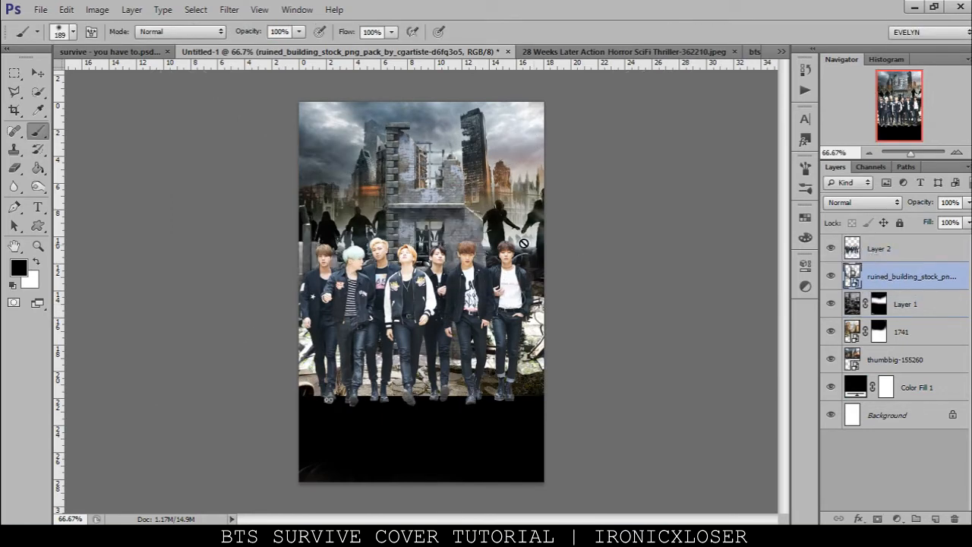
left_click(477, 259)
left_click(532, 220)
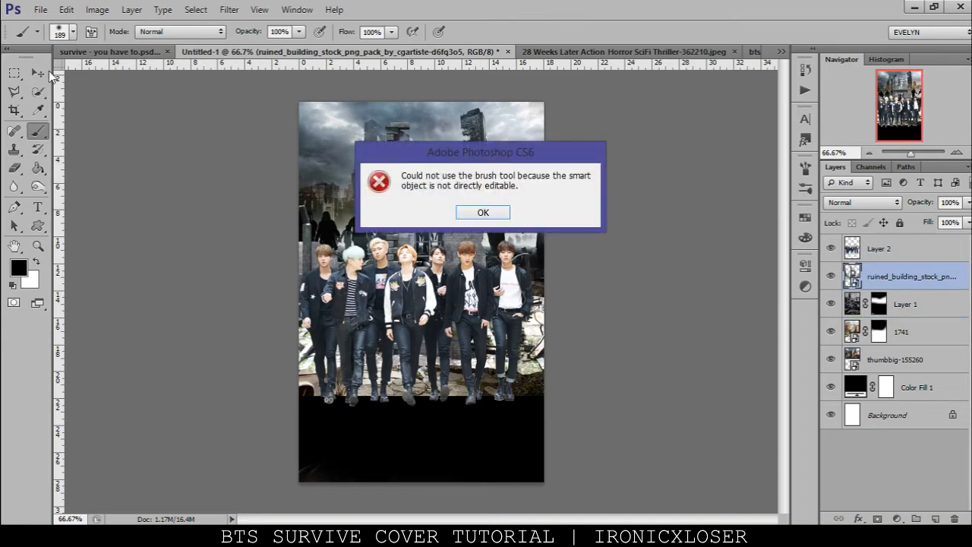
left_click(478, 216)
left_click(37, 73)
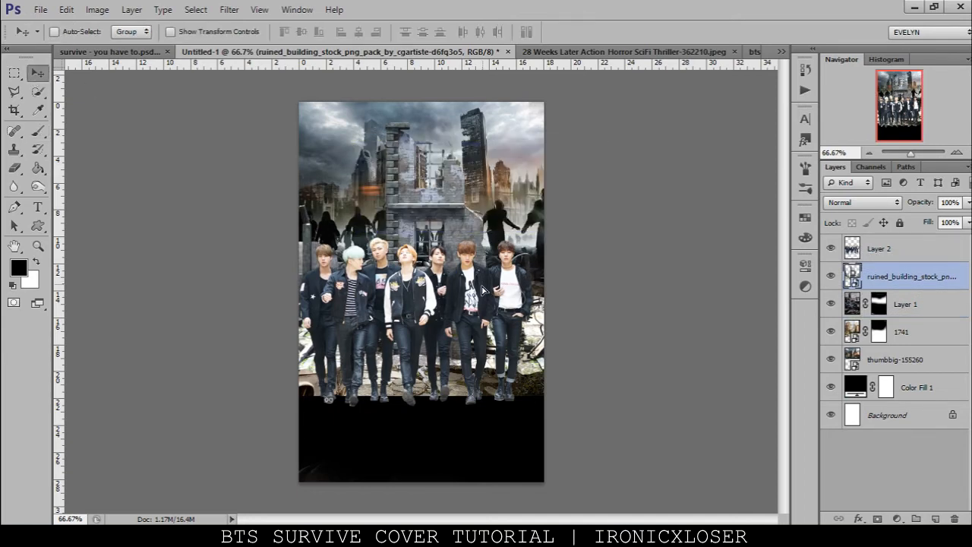
left_click_drag(483, 288, 483, 286)
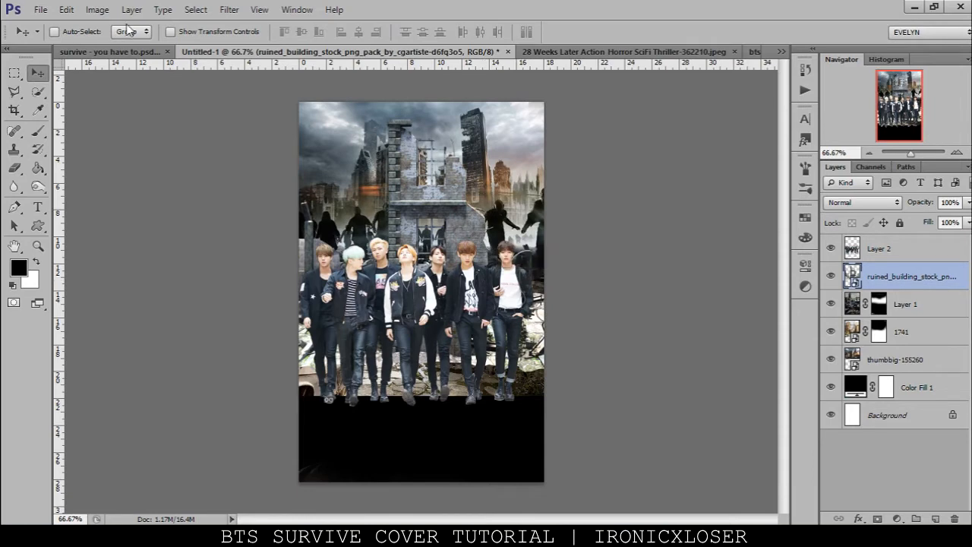
Step: Compare the ruined building's placement with survive - you have to.psd and shift it slightly right in Untitled-1
left_click(121, 51)
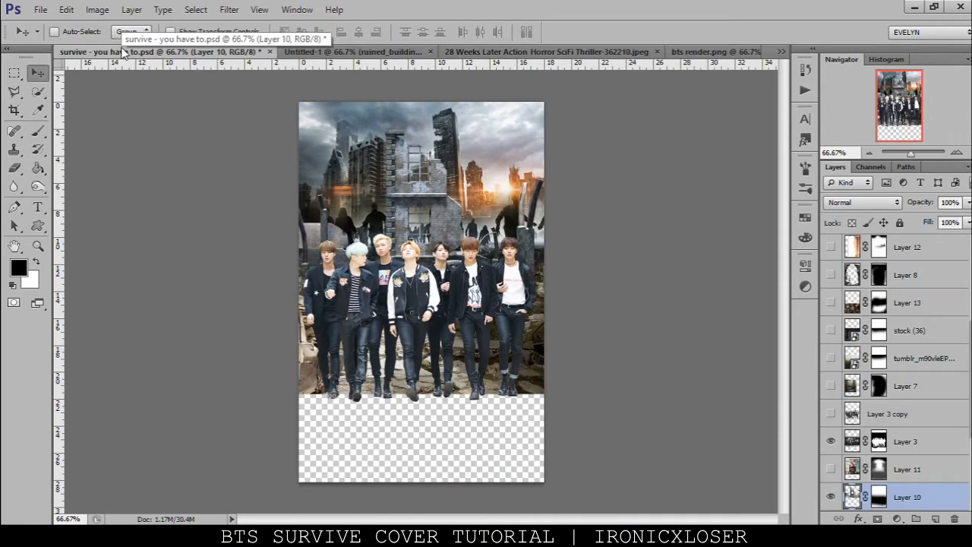
left_click(308, 50)
left_click_drag(423, 280, 439, 279)
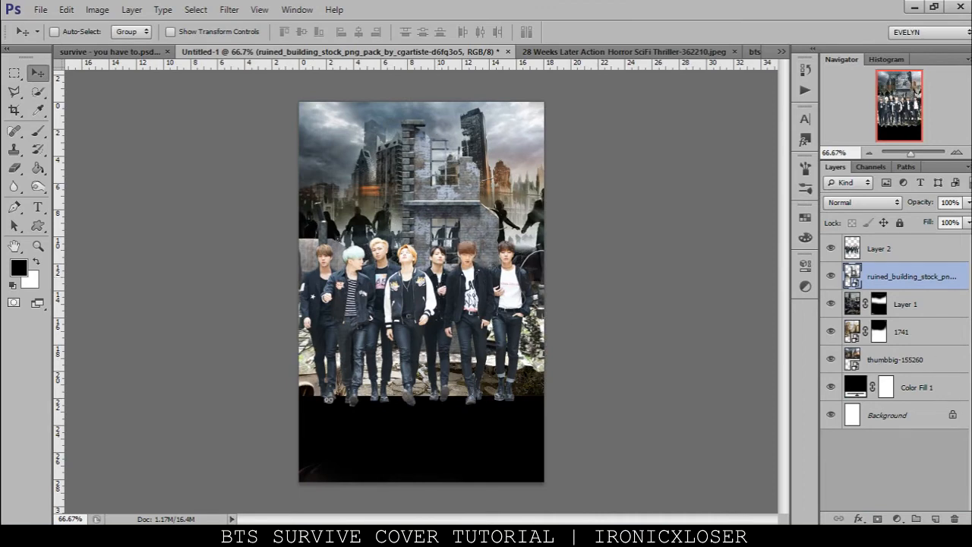
Step: Add a layer mask to the ruined building layer and paint black over its lower part behind the group
left_click(877, 519)
key("b")
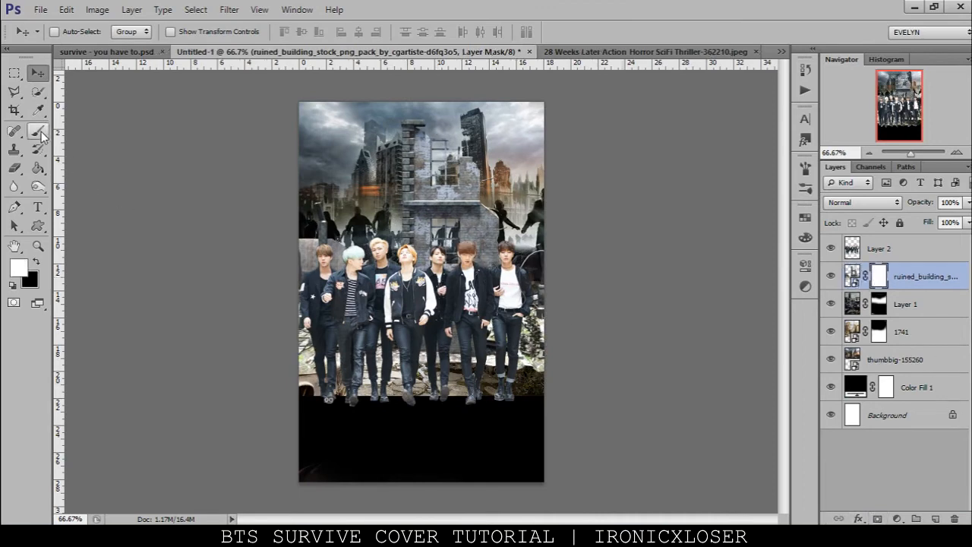
left_click(35, 263)
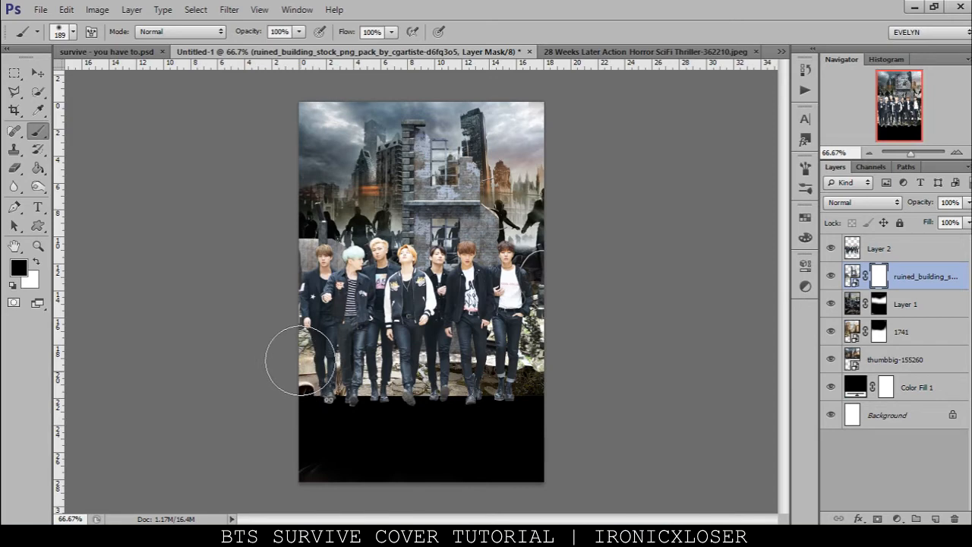
mouse_move(424, 354)
left_mouse_down()
mouse_move(461, 366)
mouse_move(507, 366)
mouse_move(533, 347)
mouse_move(551, 358)
mouse_move(560, 316)
left_mouse_up()
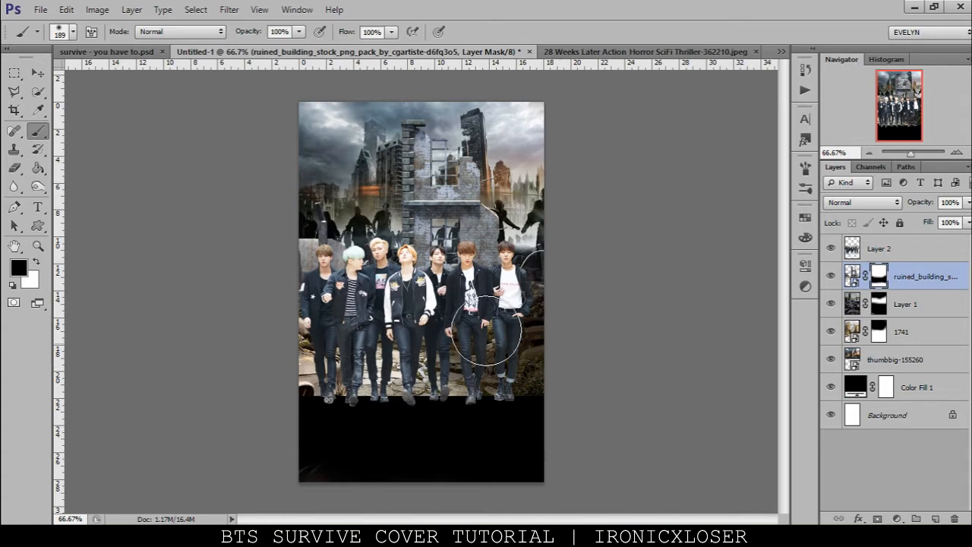
Step: In survive - you have to.psd, show Layer 11's girl behind the group and return to Untitled-1
left_click(95, 51)
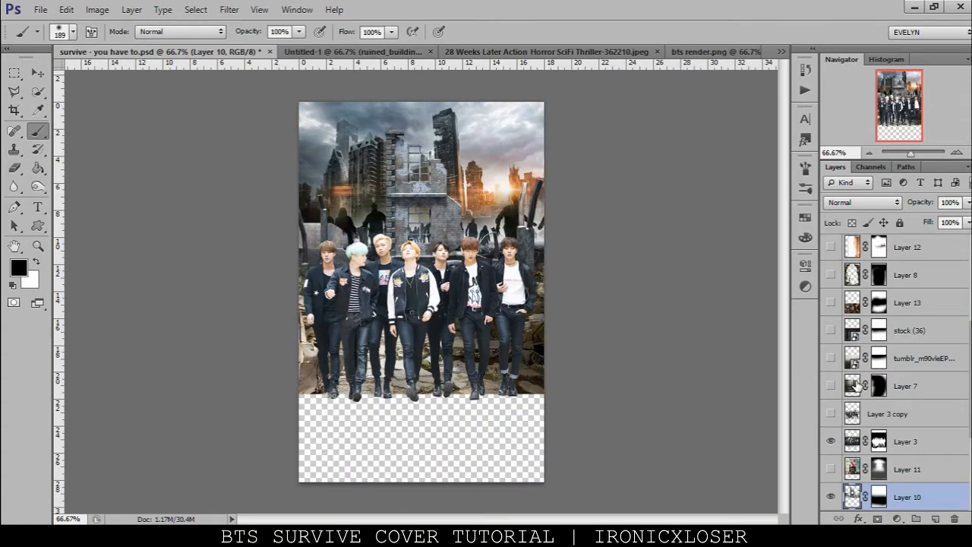
scroll(854, 418, "down", 2)
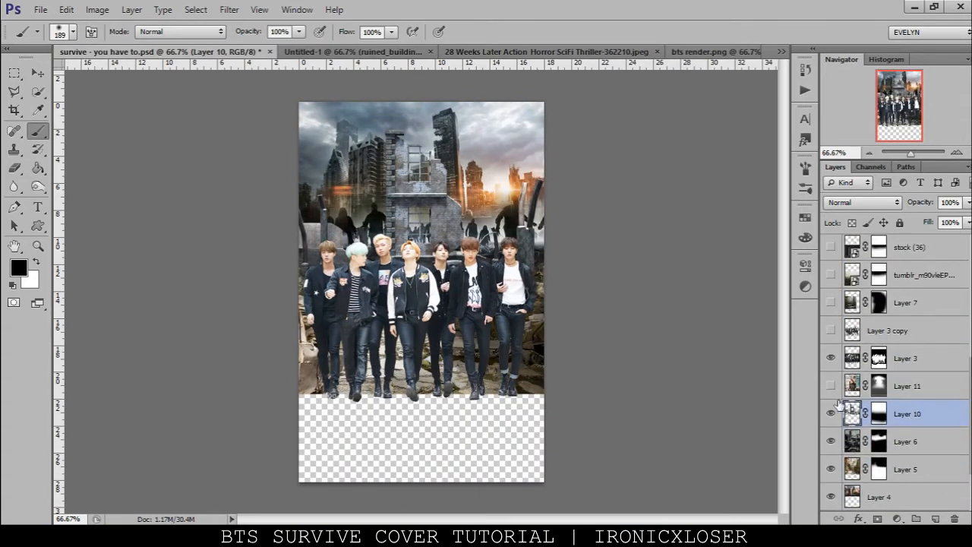
left_click(832, 386)
scroll(836, 333, "up", 3)
scroll(840, 399, "down", 4)
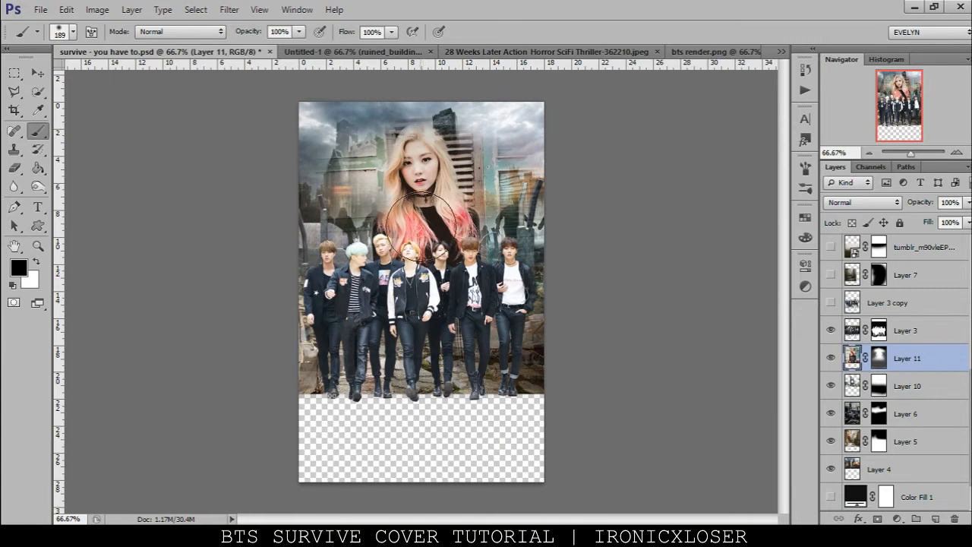
left_click(360, 52)
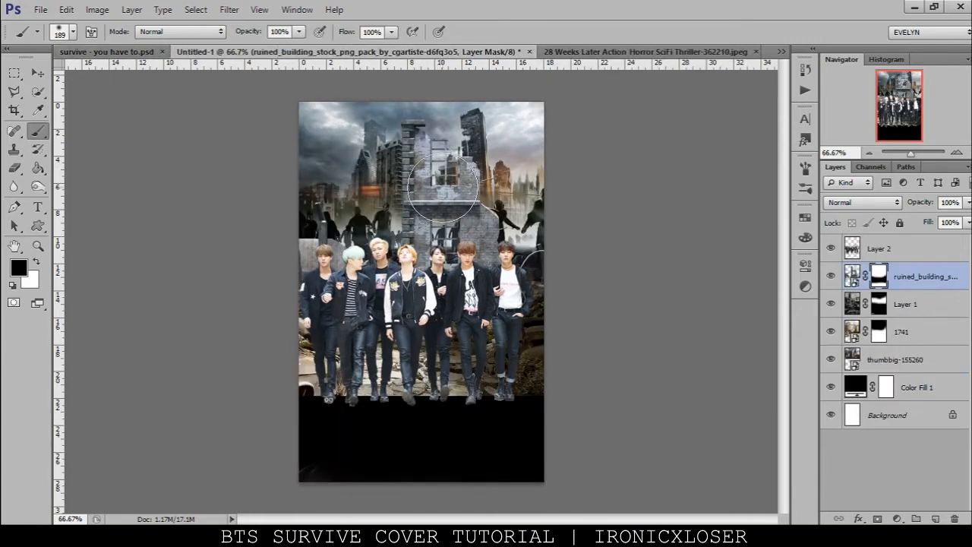
Step: Add a vertical guide at the canvas's horizontal centre and shift the ruined building left to line up with it
left_click(37, 73)
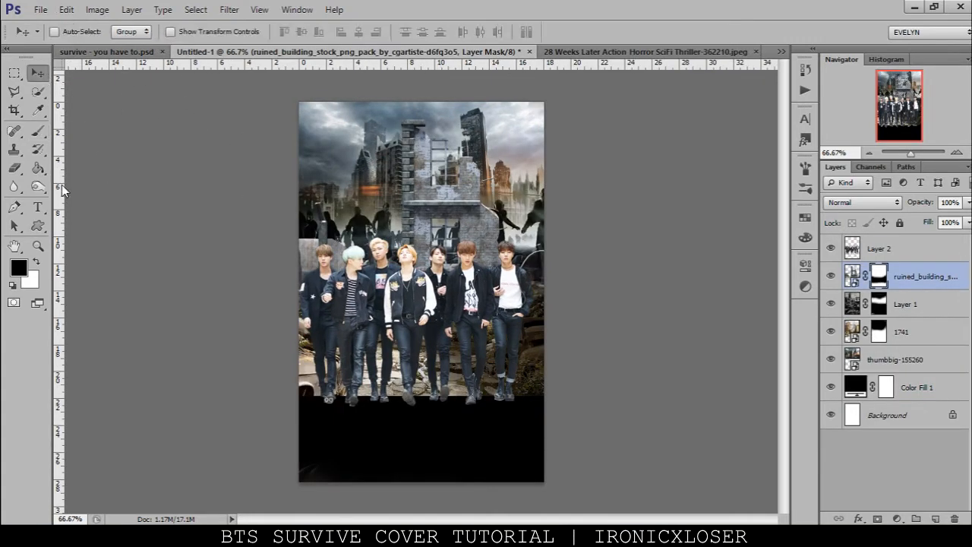
left_click_drag(59, 216, 439, 258)
left_click(852, 276)
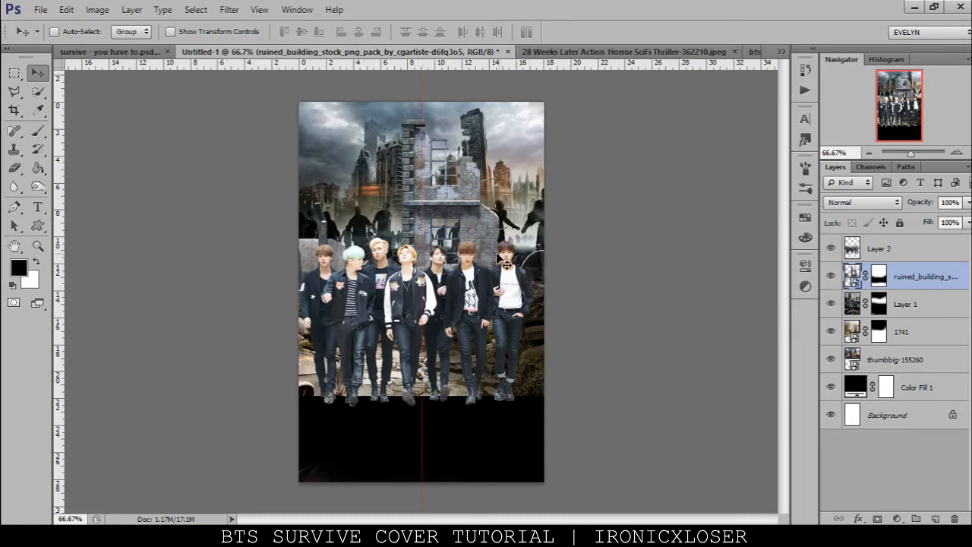
mouse_move(483, 254)
left_mouse_down()
mouse_move(470, 253)
mouse_move(479, 262)
left_mouse_up()
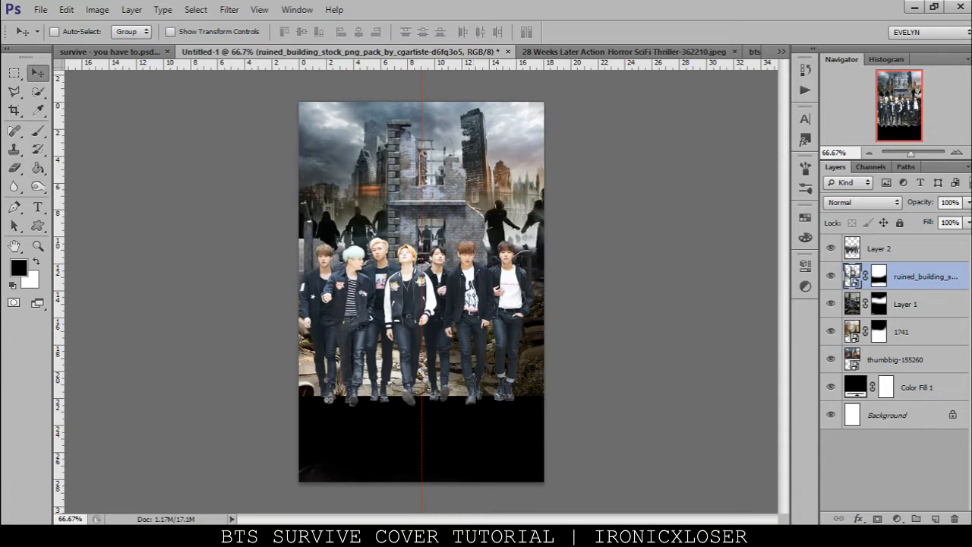
Step: Open girlrender from the File Explorer folder and copy the girl into Untitled-1 behind the BTS group, above the ruined building
left_click(89, 532)
left_click_drag(379, 182, 463, 119)
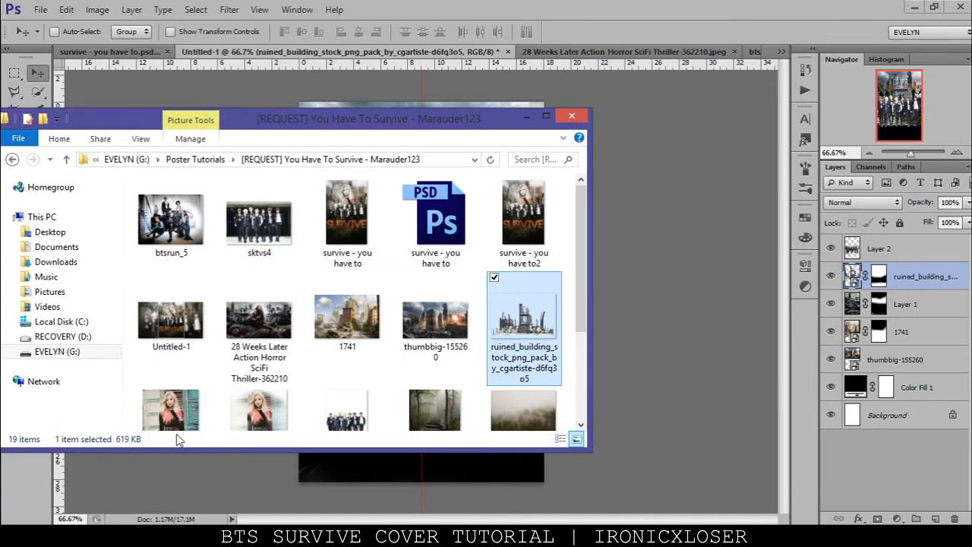
left_click(252, 410)
left_click_drag(283, 391, 771, 59)
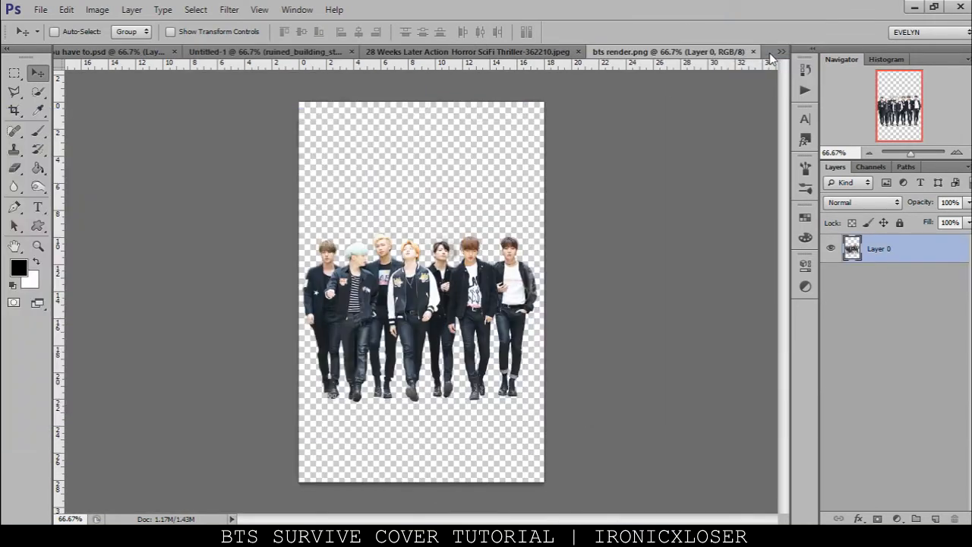
left_click_drag(418, 190, 389, 219)
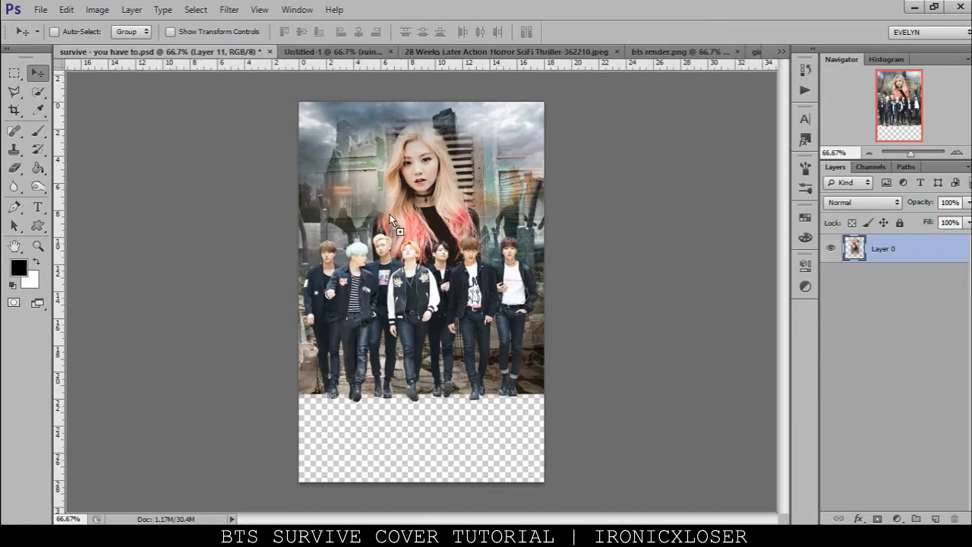
left_click_drag(310, 71, 440, 212)
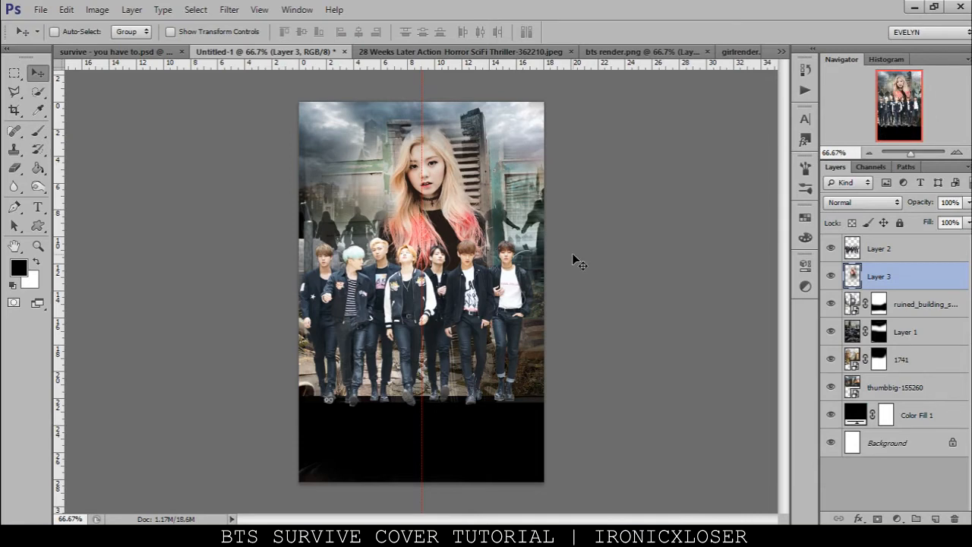
Step: Nudge Layer 3's girl sideways to centre her on the vertical guide, comparing her placement with survive - you have to.psd
key("Left")
key("Left")
key("Left")
key("Left")
key("Left")
key("Left")
key("Left")
key("Left")
key("Left")
key("Left")
key("Left")
key("Left")
key("Left")
key("Left")
key("Left")
key("Left")
key("Left")
key("Left")
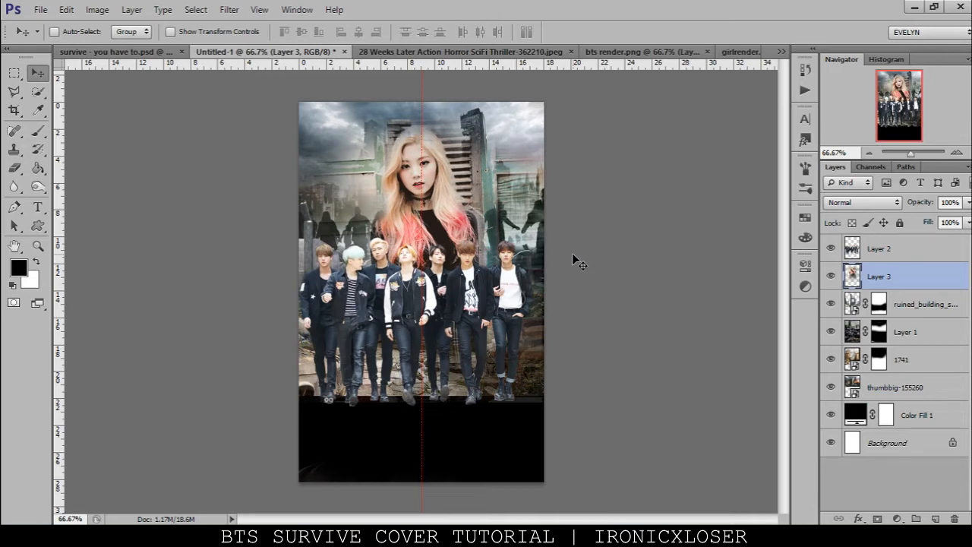
left_click(156, 51)
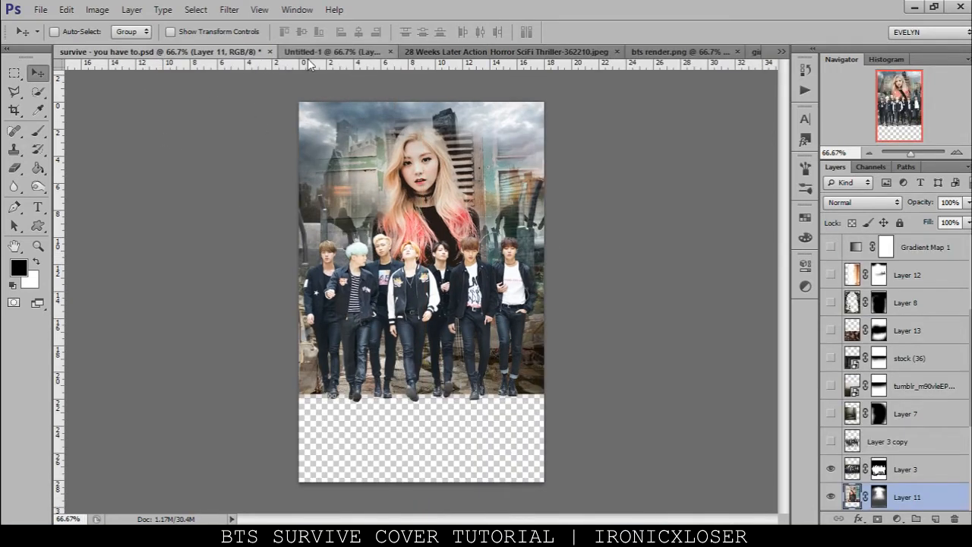
left_click(307, 52)
key("Right")
key("Right")
key("Right")
key("Right")
key("Right")
key("Right")
key("Right")
key("Right")
key("Right")
key("Right")
key("Right")
key("Right")
key("Right")
key("Right")
key("Right")
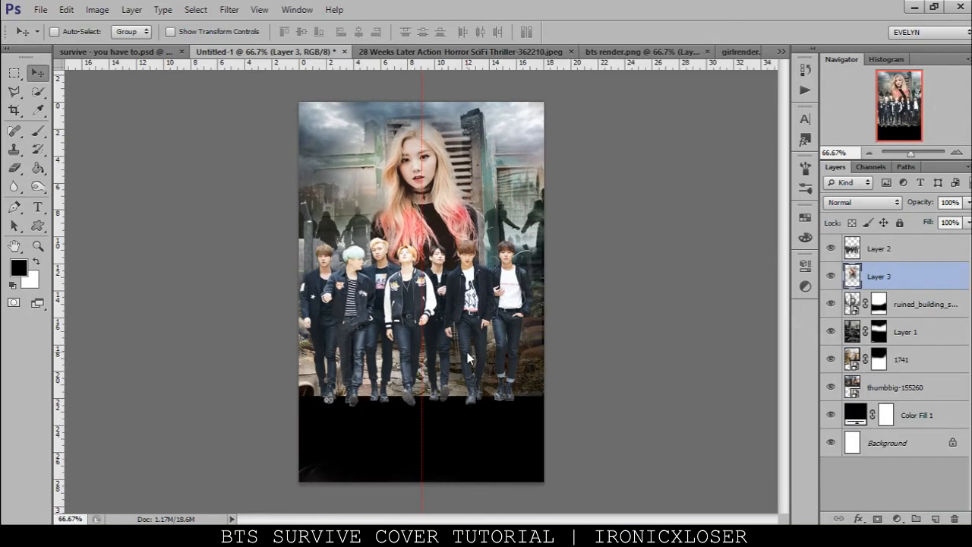
Step: In survive - you have to.psd, preview the layers from Layer 7 up to Layer 12 and hide them again
left_click(135, 51)
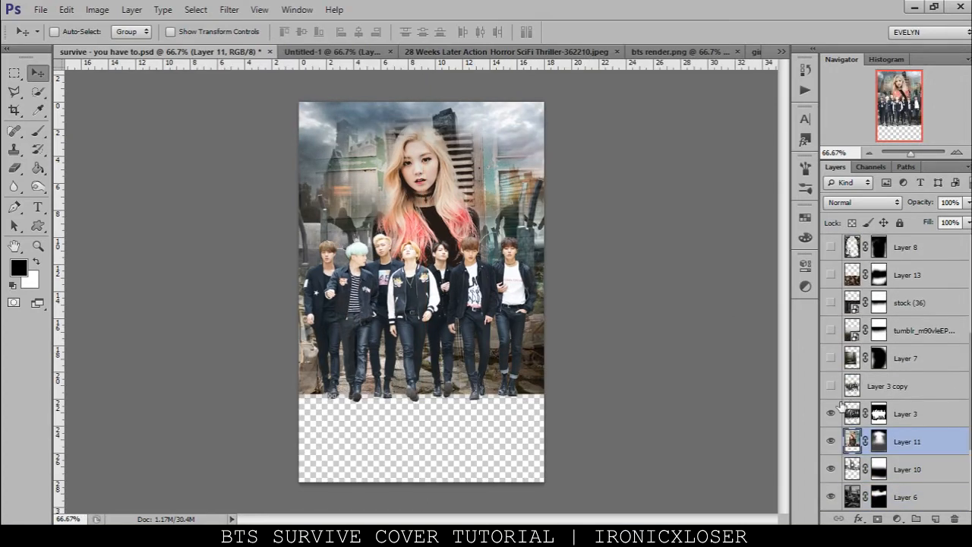
left_click(830, 330)
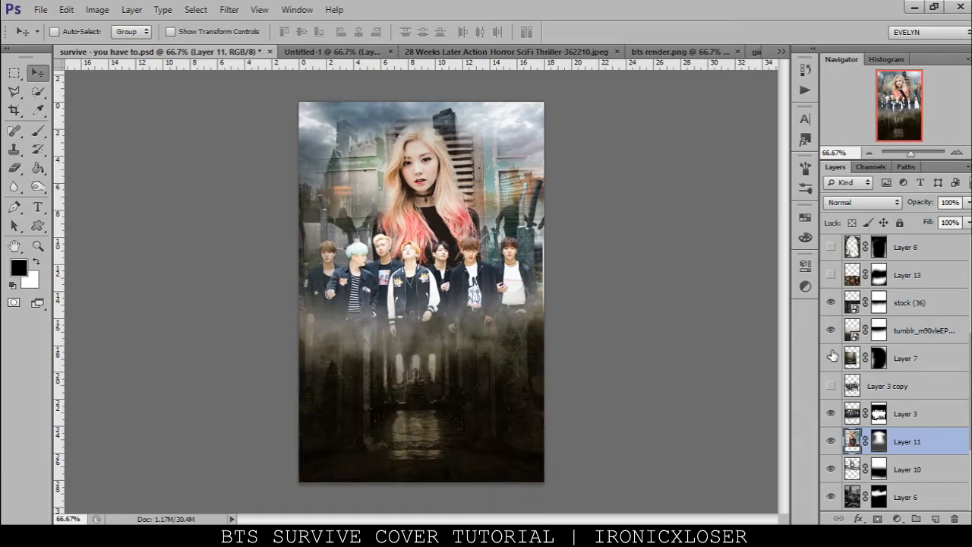
left_click(831, 275)
left_click(831, 248)
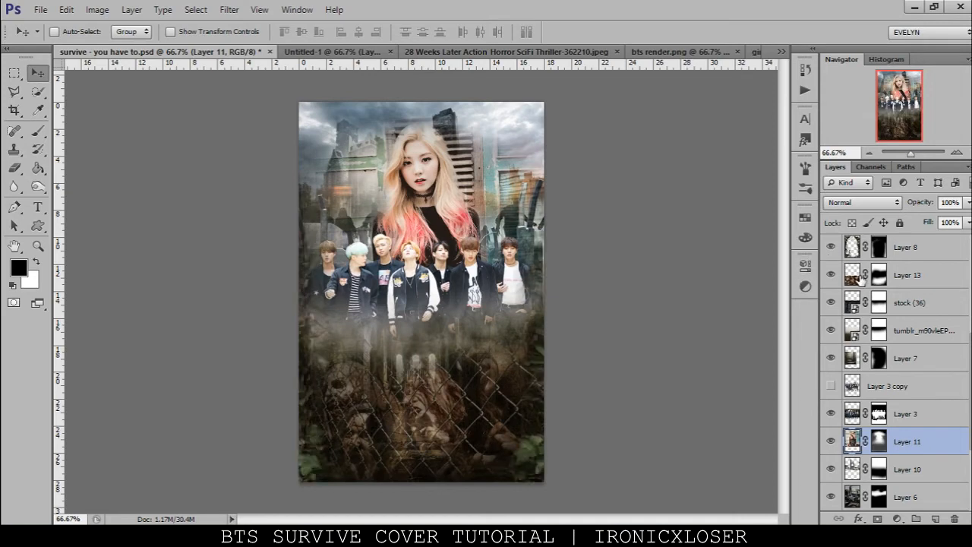
scroll(866, 304, "up", 3)
left_click(832, 303)
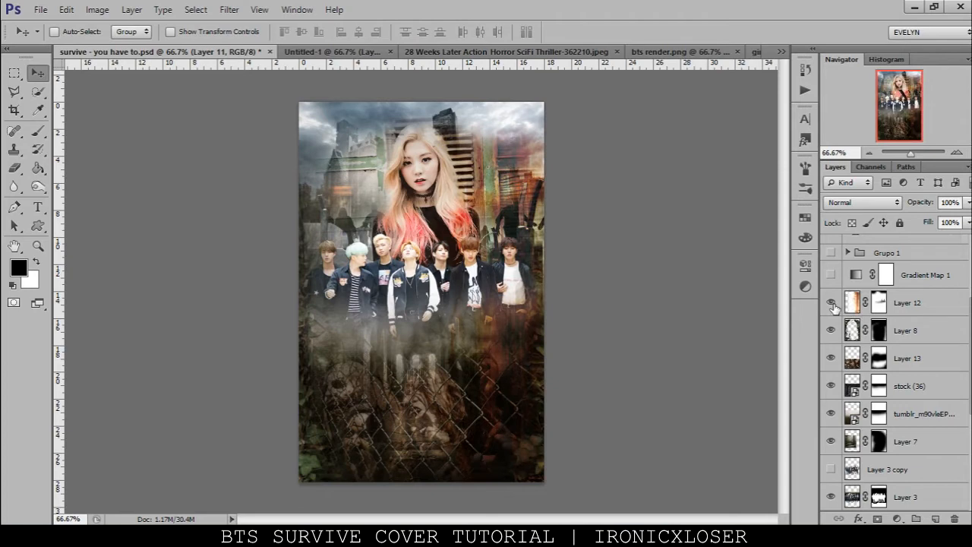
scroll(888, 342, "up", 2)
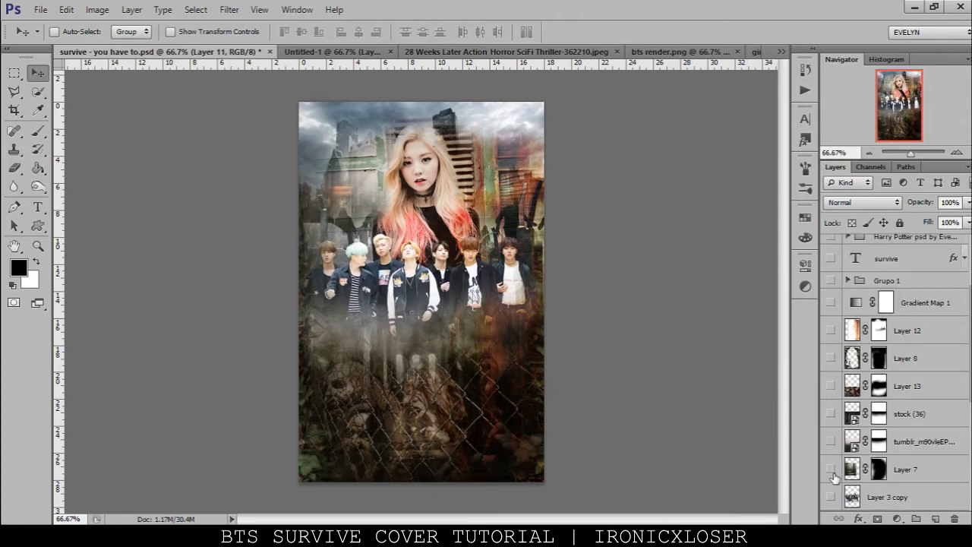
left_click(831, 470)
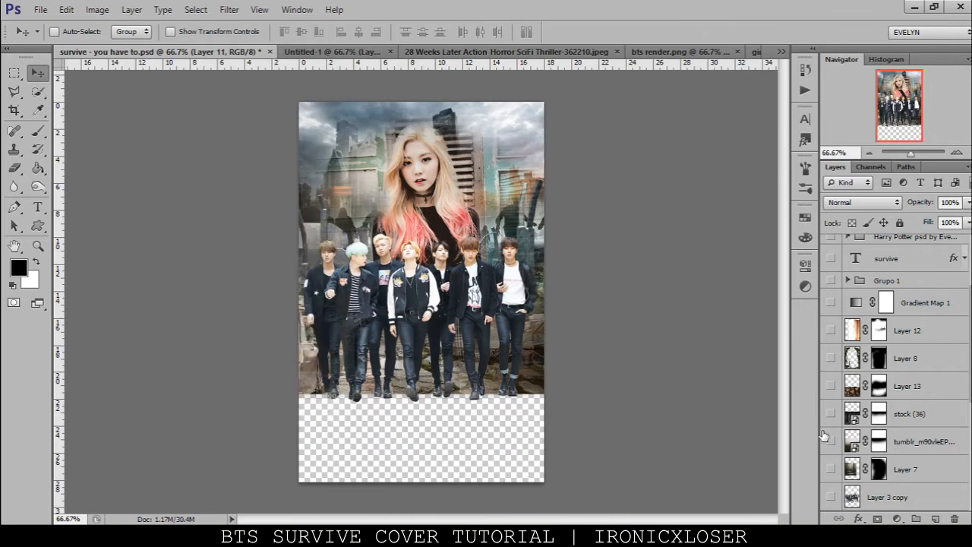
Step: Show the foggy tree layer in survive - you have to.psd, then copy trees.png into Untitled-1 as a new layer and close its window
left_click(830, 441)
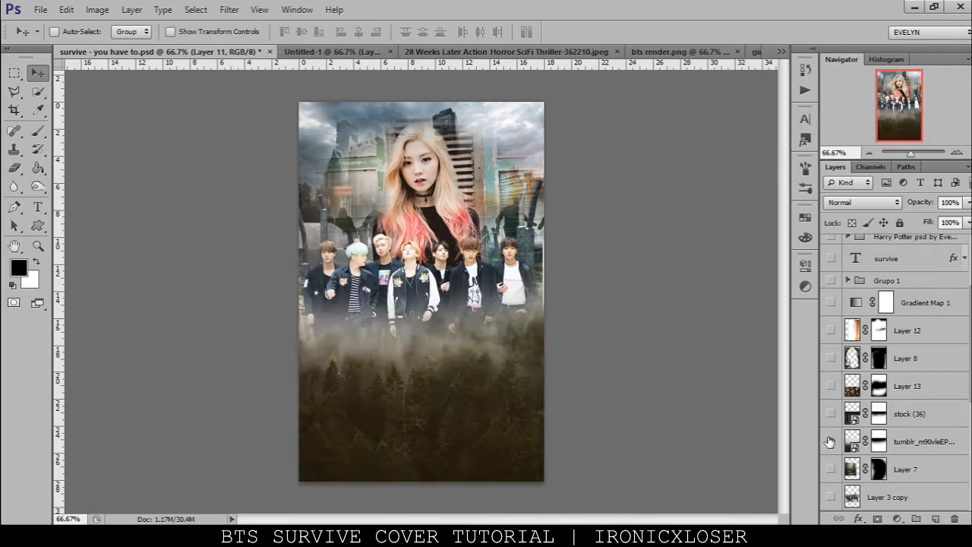
left_click(334, 52)
key("alt+Tab")
left_click_drag(523, 384, 382, 143)
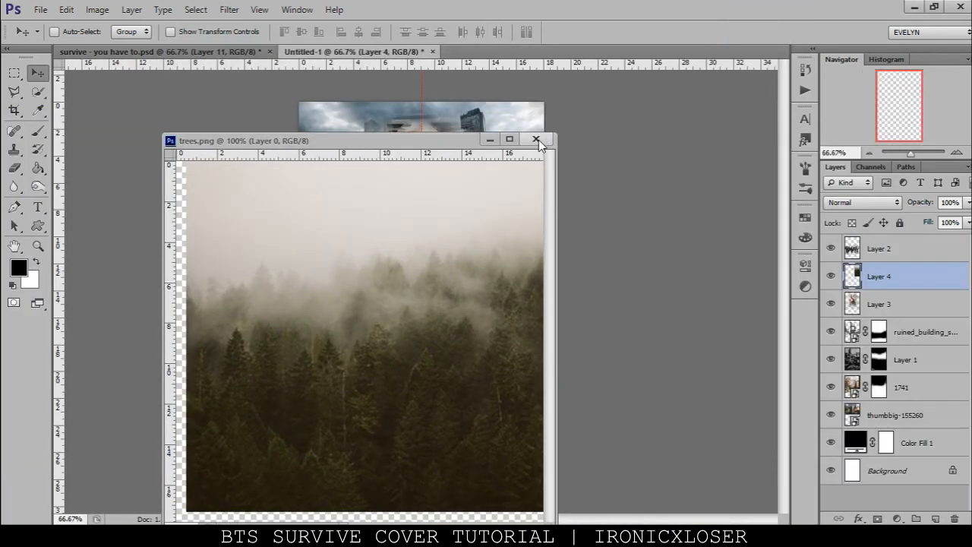
left_click(538, 139)
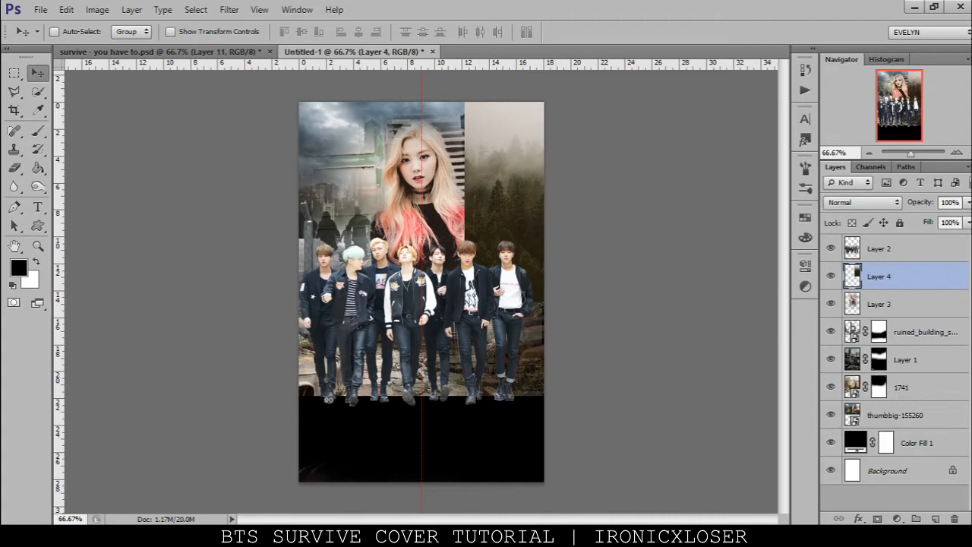
Step: Move Layer 4's foggy trees to the top of the layer stack and position them across the canvas's lower half
left_click(190, 51)
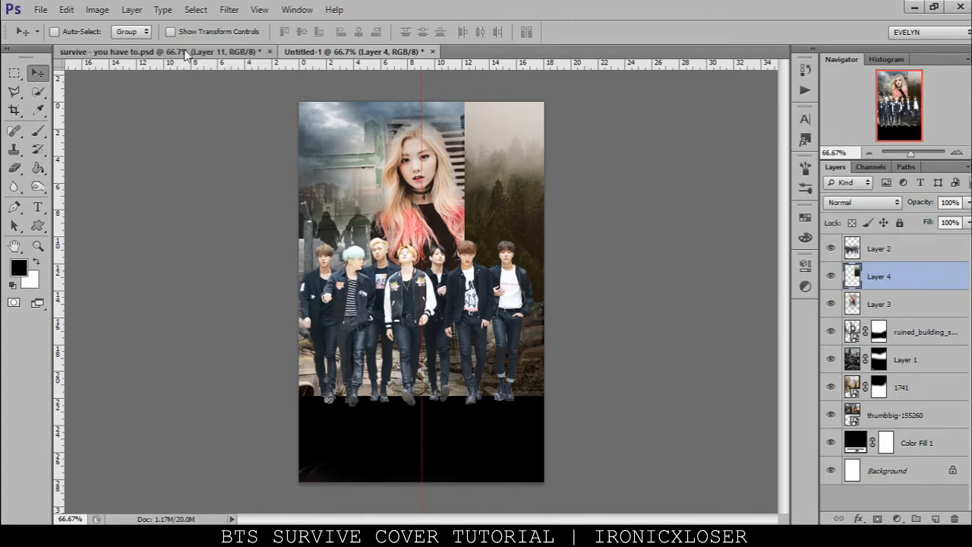
left_click(332, 54)
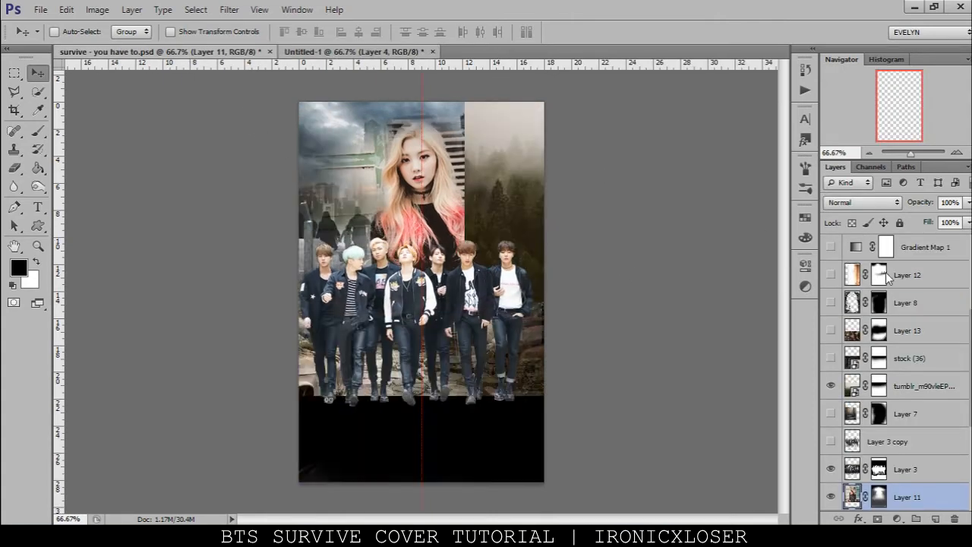
left_click_drag(904, 272, 873, 241)
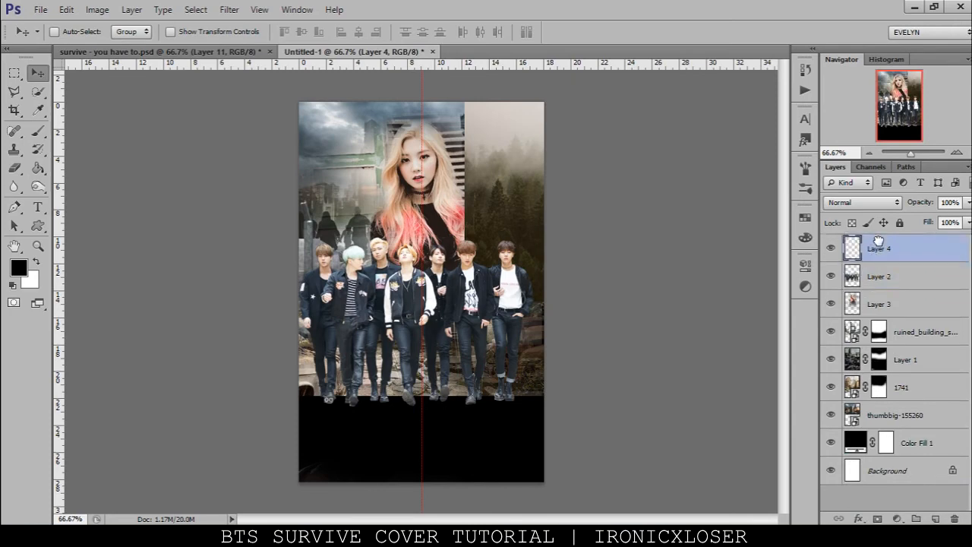
left_click_drag(492, 291, 362, 442)
Step: Add a layer mask to Layer 4 and paint black along the fog's upper edge to blend it into the group
left_click(877, 518)
left_click(39, 132)
mouse_move(369, 288)
left_mouse_down()
mouse_move(331, 278)
mouse_move(352, 289)
mouse_move(422, 274)
mouse_move(562, 290)
mouse_move(428, 293)
mouse_move(317, 310)
mouse_move(518, 309)
mouse_move(281, 311)
left_mouse_up()
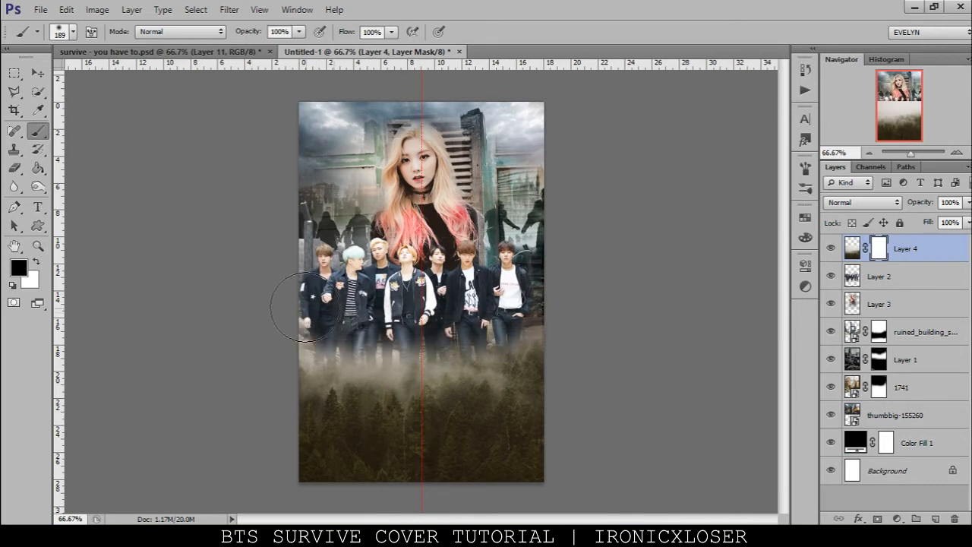
Step: In survive - you have to.psd, show and select the stock (36) layer to examine how the church interior blends
left_click(182, 35)
left_click(177, 31)
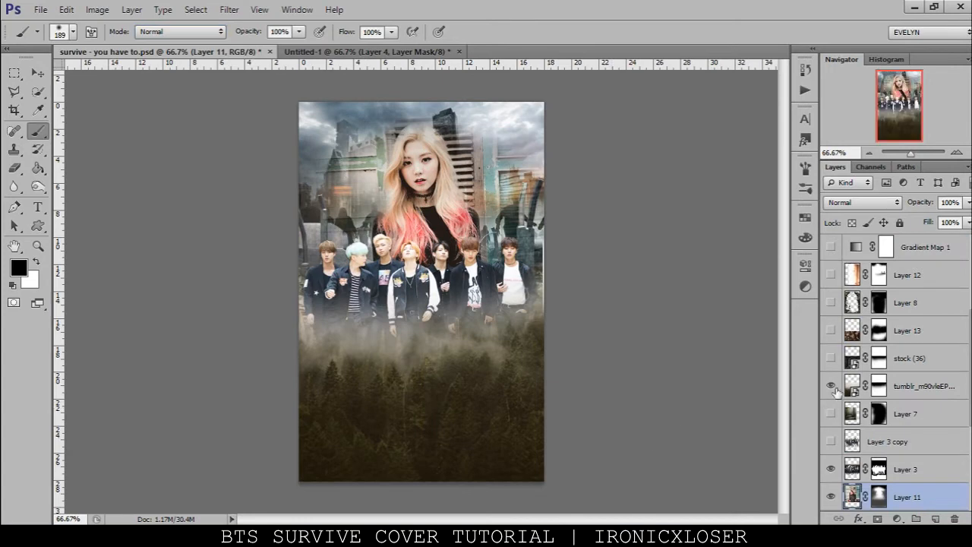
left_click(852, 359)
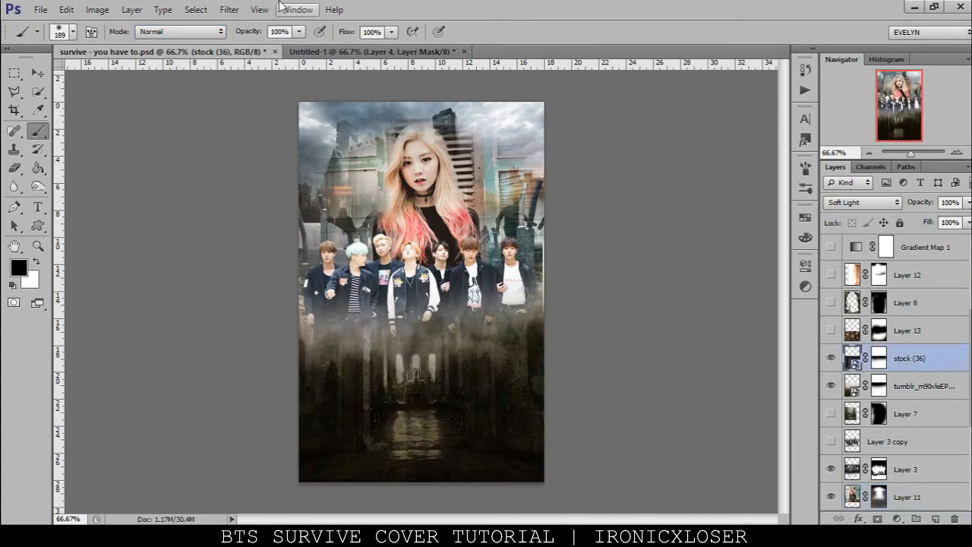
Step: Return to Untitled-1 and open room.png from the project folder
left_click(291, 53)
left_click(99, 536)
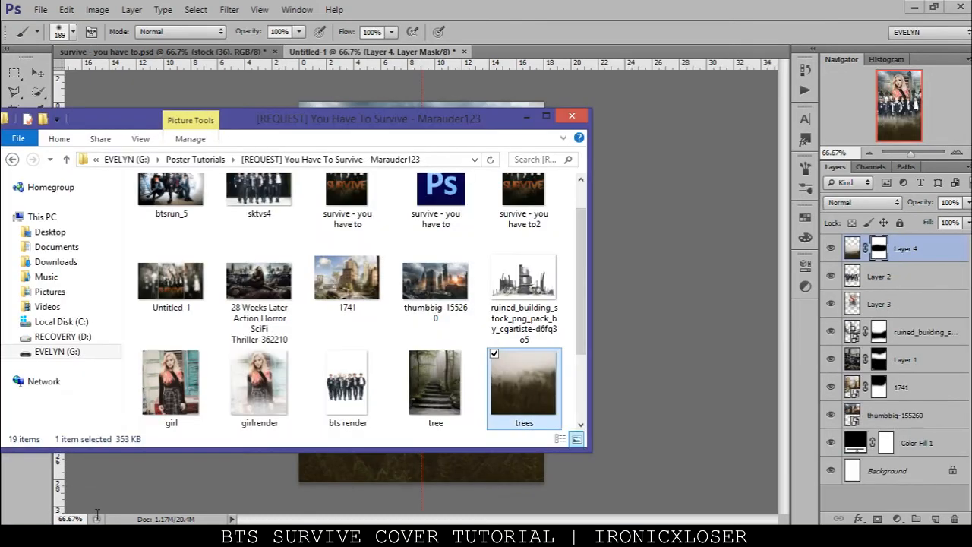
scroll(336, 319, "down", 1)
left_click_drag(172, 370, 657, 180)
left_click_drag(681, 59, 683, 56)
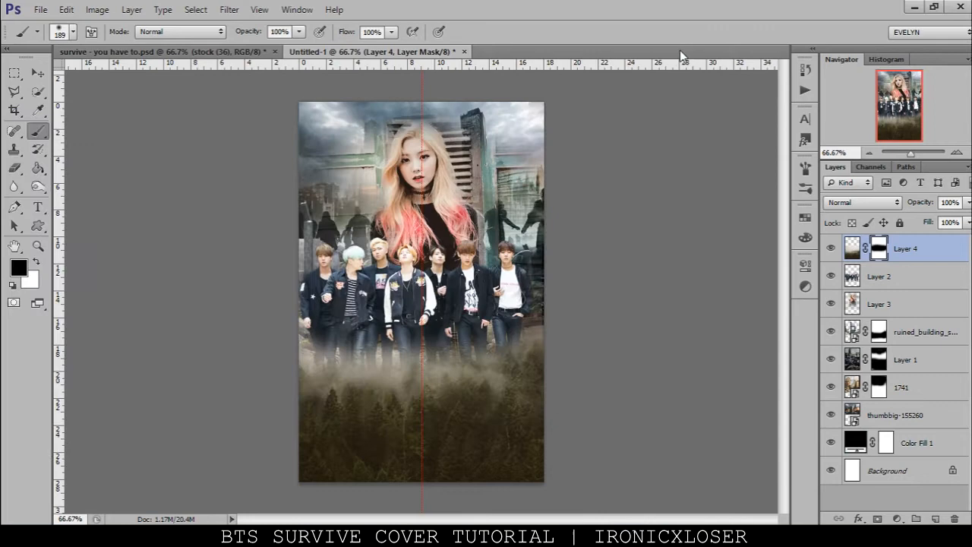
Step: Copy the church interior from room.png into Untitled-1 as a new layer and close the room.png window
left_click(38, 73)
left_click_drag(458, 269, 492, 410)
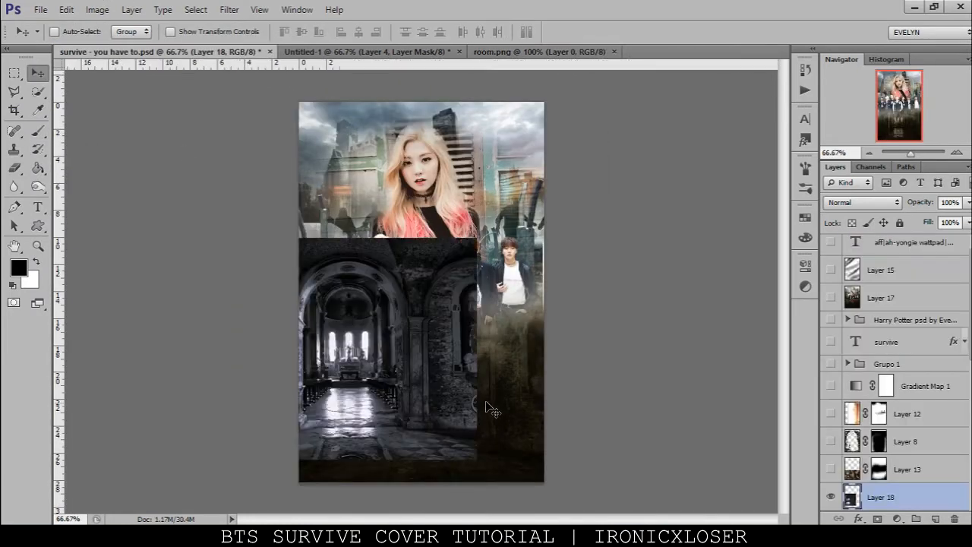
key("ctrl+z")
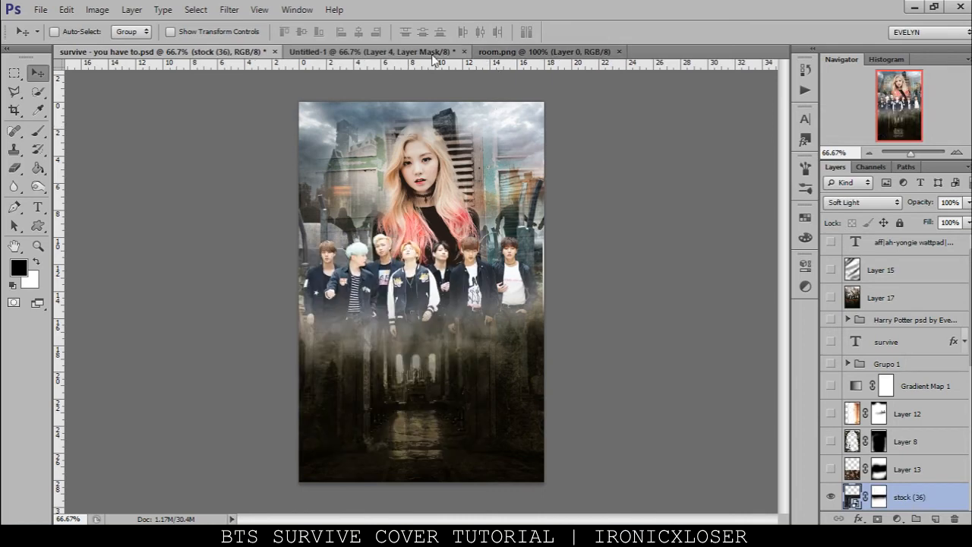
left_click(435, 57)
left_click_drag(508, 51, 452, 164)
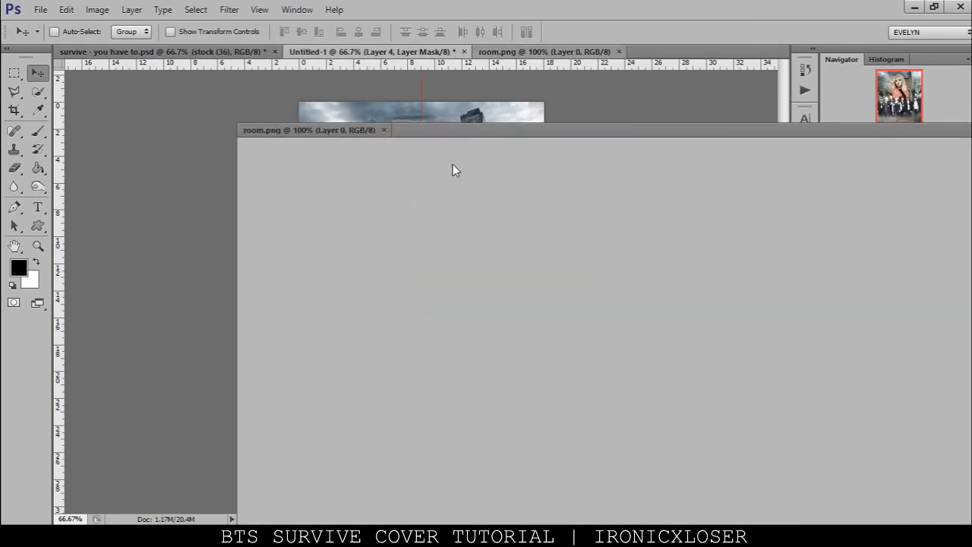
left_click(607, 127)
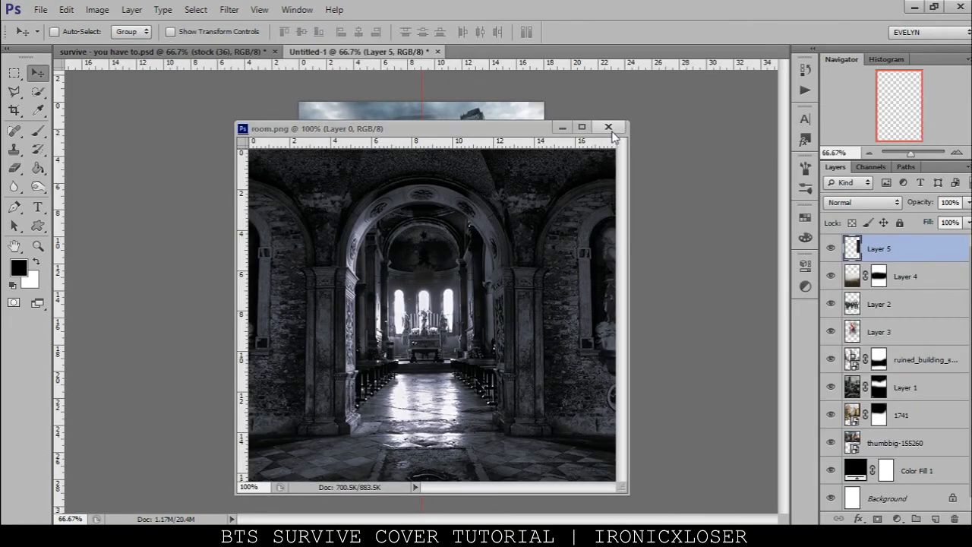
Step: Position Layer 5's church interior across the canvas's lower half and set its blend mode to Soft Light
left_click_drag(503, 318, 308, 448)
left_click(859, 202)
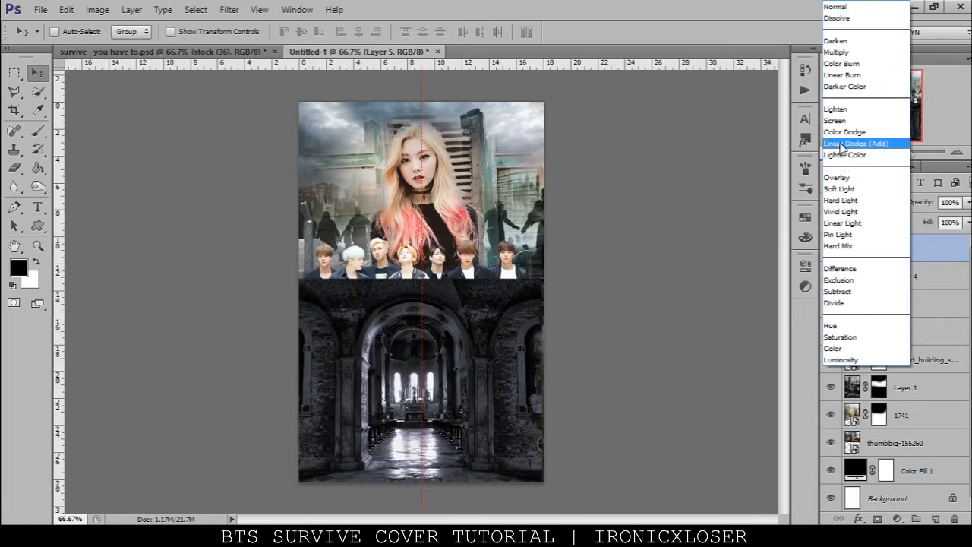
left_click(835, 189)
Step: Nudge Layer 5 down, then add a layer mask and paint black along the church's upper edge
mouse_move(463, 408)
left_mouse_down()
mouse_move(474, 418)
mouse_move(459, 426)
left_mouse_up()
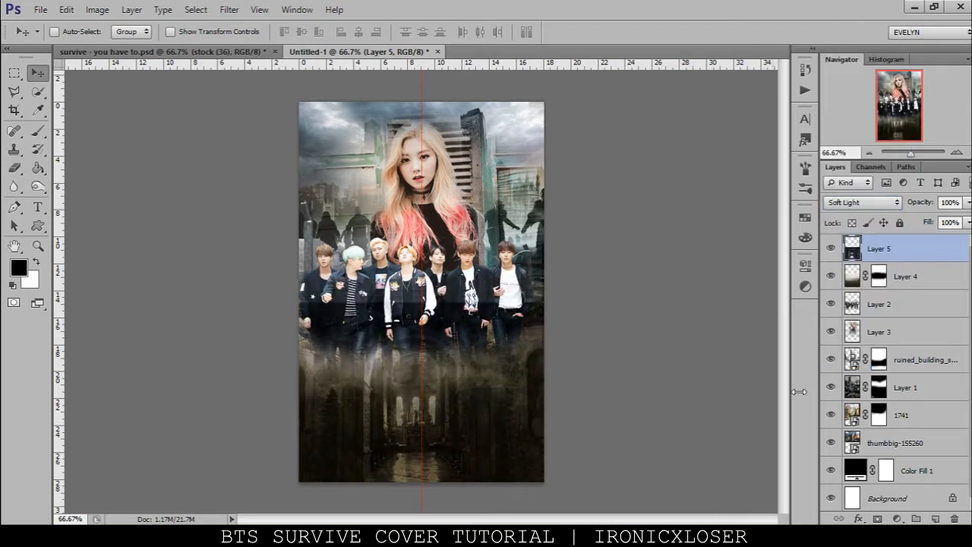
left_click(877, 519)
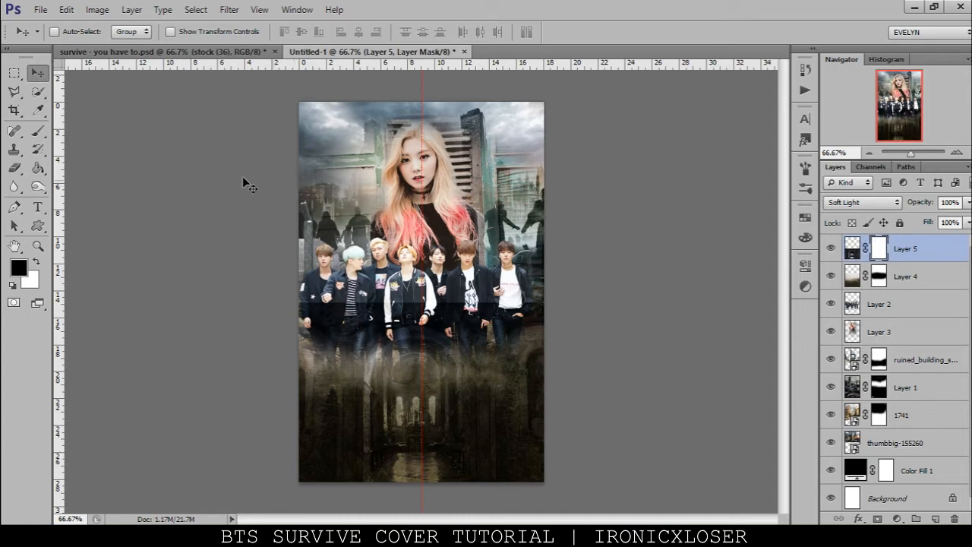
left_click(38, 131)
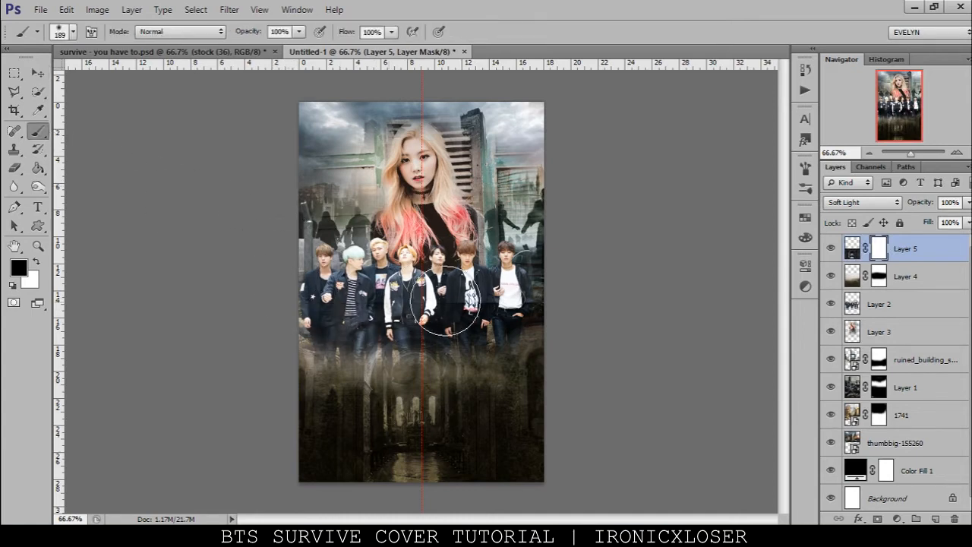
Step: In survive - you have to.psd, show and select Layer 7 to examine how the forest stairs image is blended
left_click(212, 51)
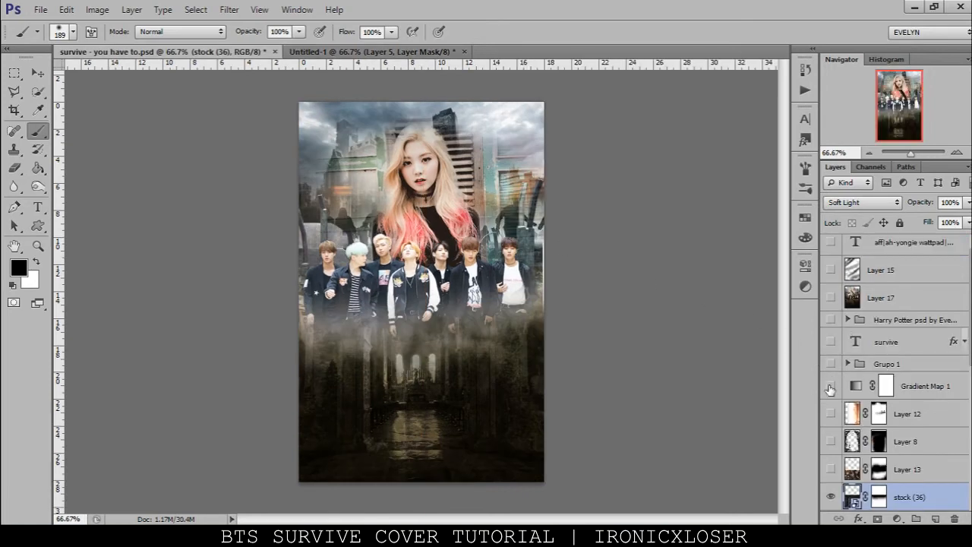
scroll(832, 474, "down", 3)
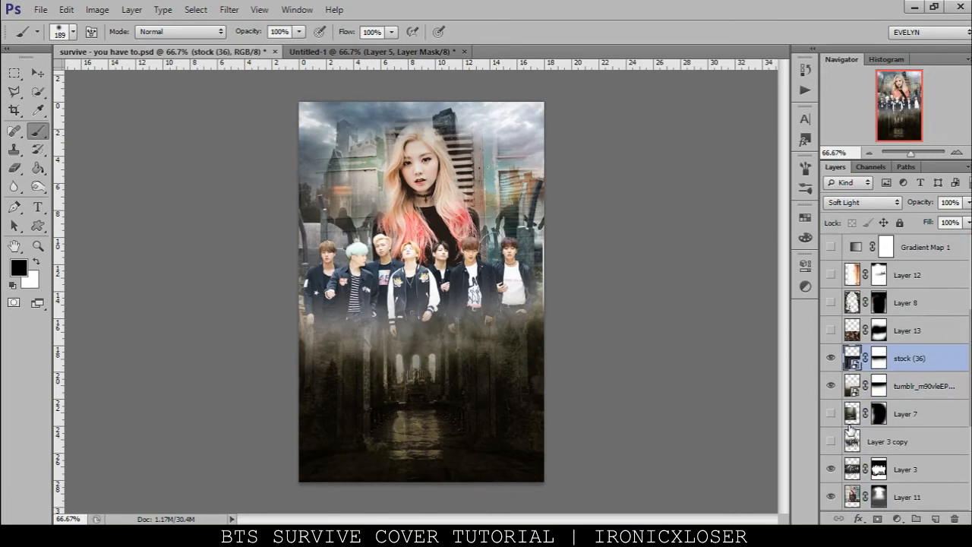
left_click(831, 414)
left_click(850, 414)
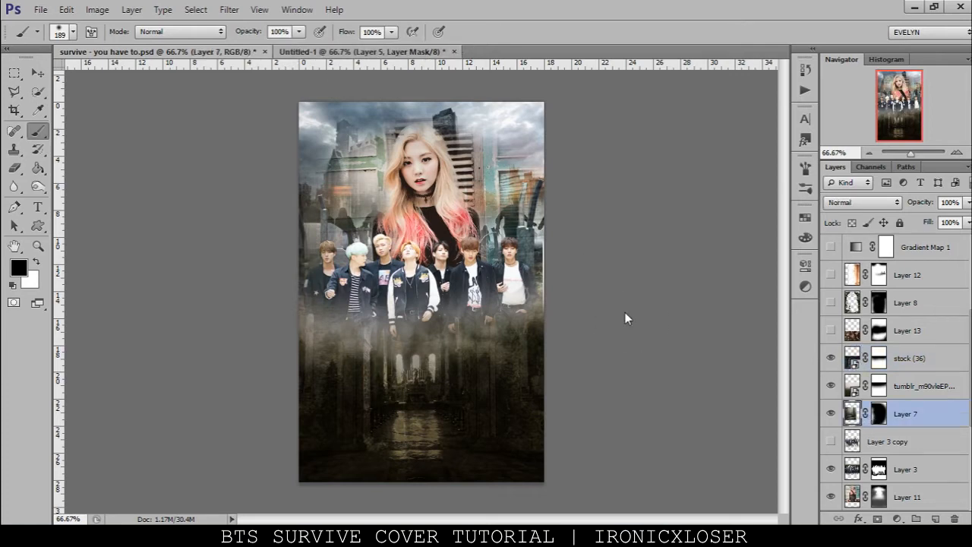
Step: Open tree.png from the project folder, copy it into Untitled-1 as a new layer and close its window
key("ctrl+Tab")
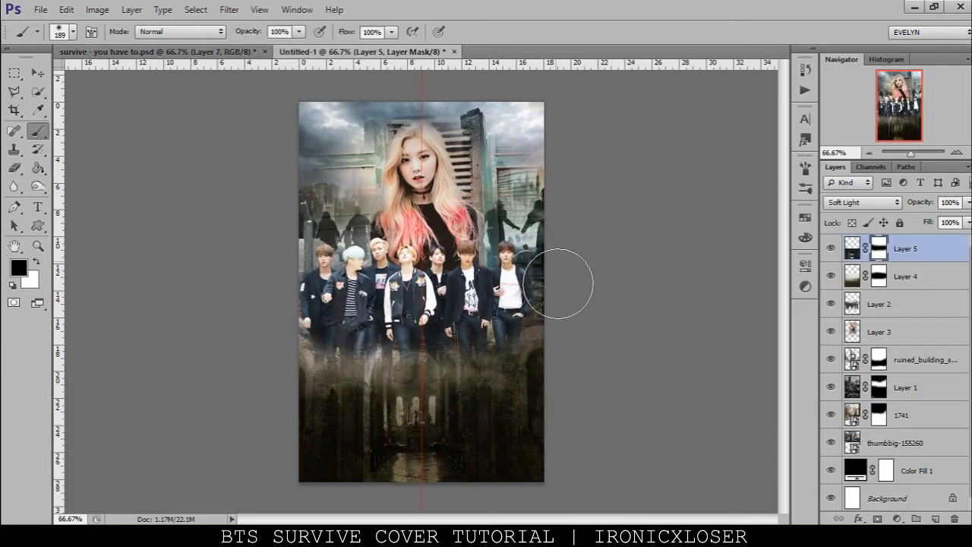
key("alt+Tab")
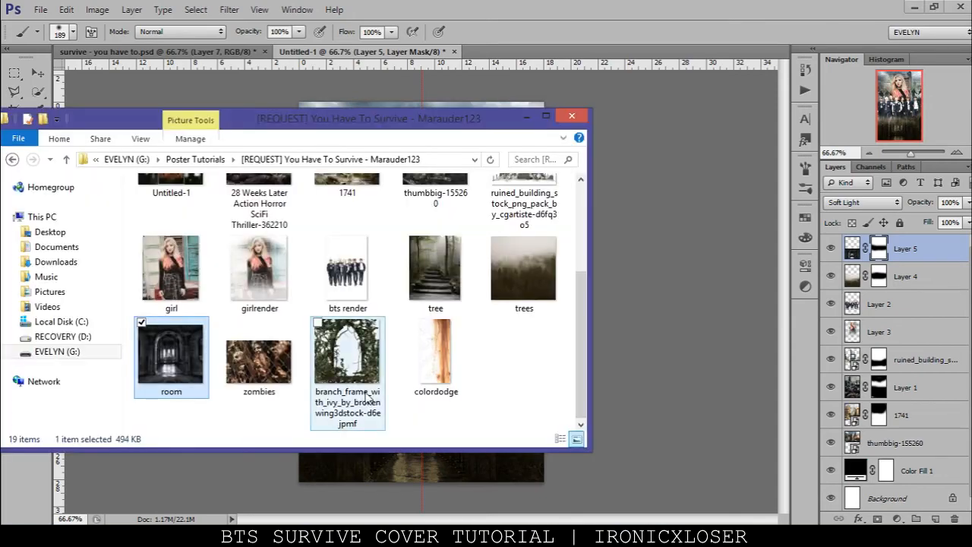
left_click_drag(439, 278, 617, 54)
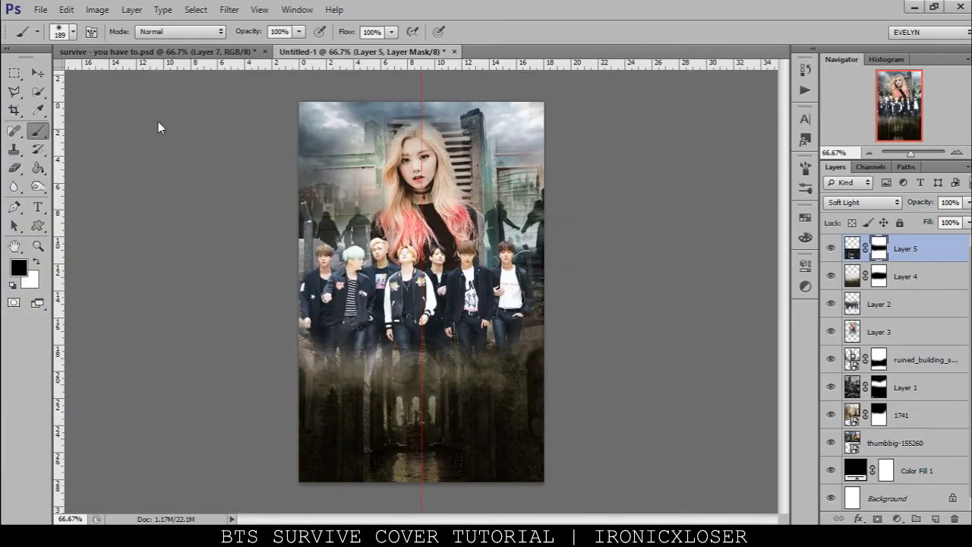
left_click(40, 74)
left_click_drag(393, 187, 423, 344)
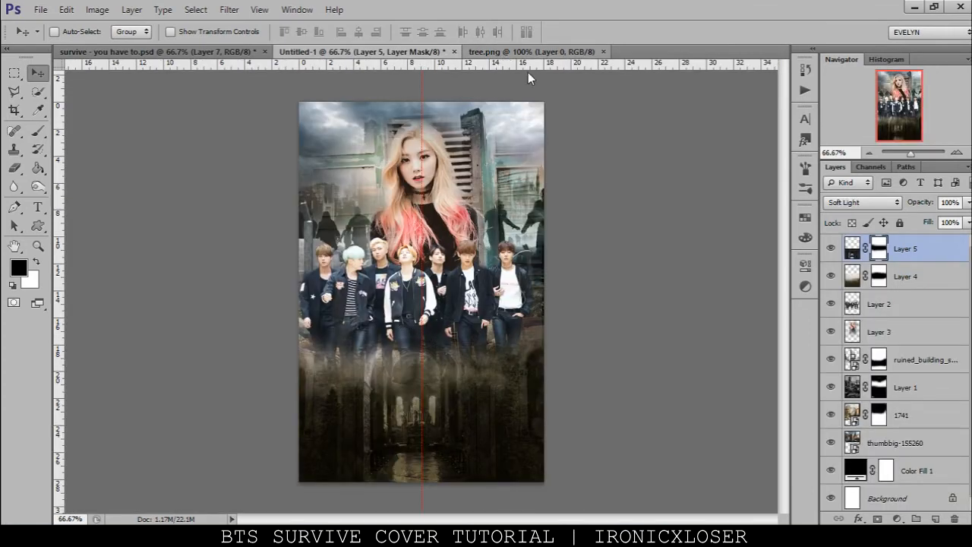
left_click_drag(558, 53, 454, 104)
left_click_drag(338, 180, 598, 180)
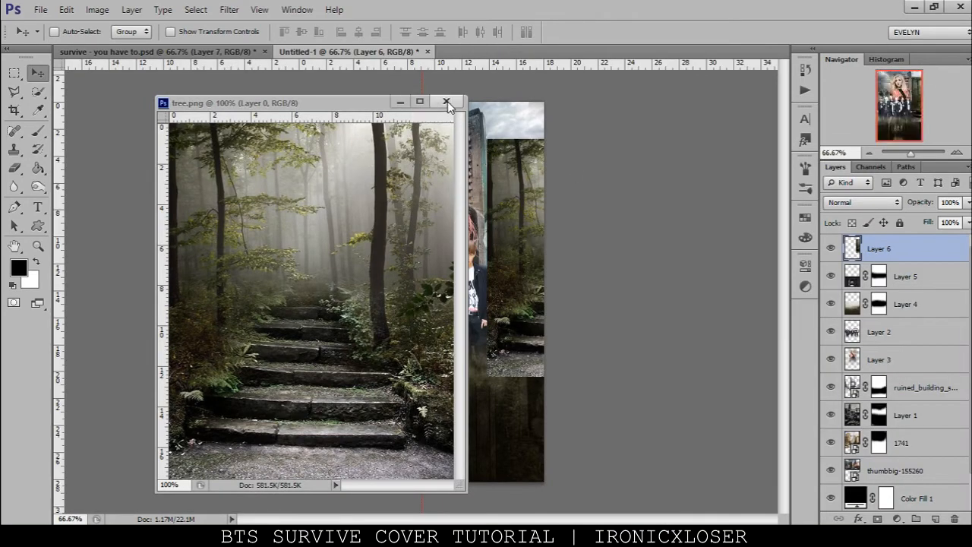
left_click(448, 104)
Step: Move Layer 6's forest to the canvas's left edge and add a layer mask painted black over the girl, group and centre
left_click_drag(510, 290, 323, 347)
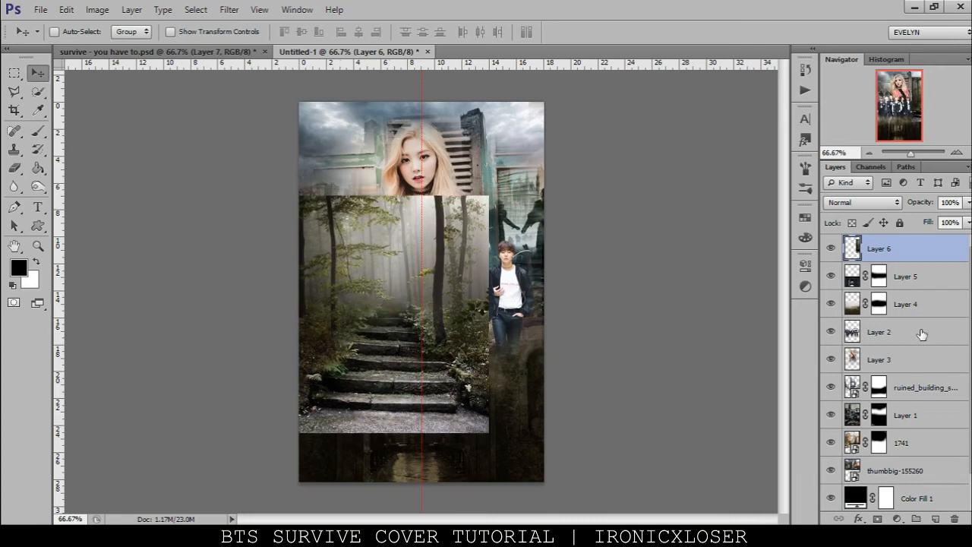
left_click(877, 519)
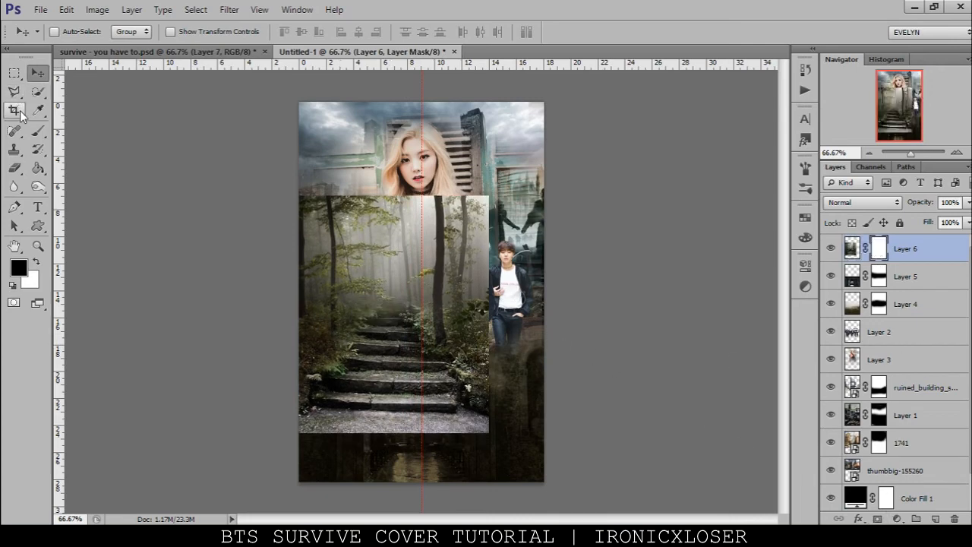
left_click(38, 131)
mouse_move(334, 189)
left_mouse_down()
mouse_move(445, 221)
mouse_move(480, 286)
mouse_move(500, 391)
mouse_move(479, 428)
mouse_move(402, 422)
mouse_move(322, 447)
mouse_move(393, 388)
mouse_move(395, 312)
mouse_move(378, 239)
mouse_move(377, 355)
mouse_move(367, 223)
mouse_move(370, 250)
mouse_move(347, 246)
left_mouse_up()
left_click_drag(363, 356, 367, 433)
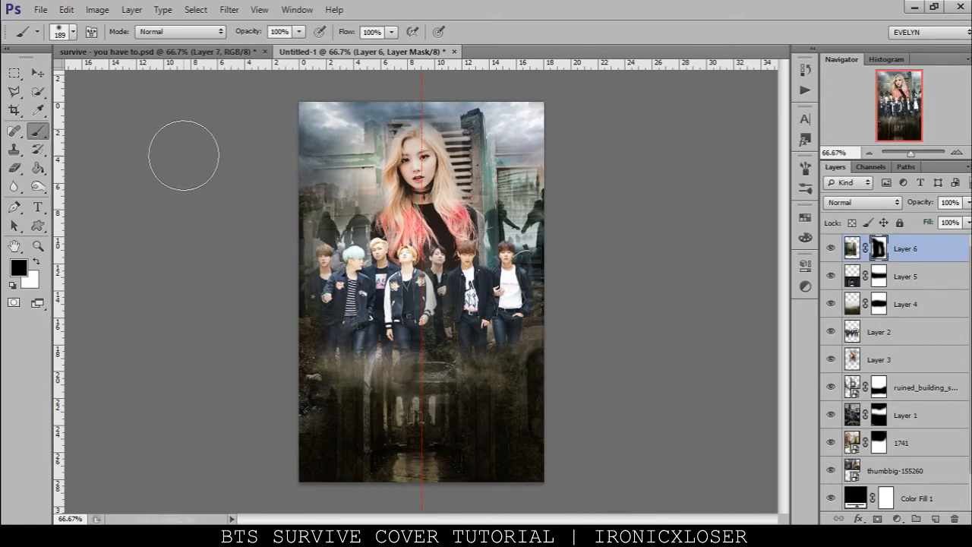
Step: Duplicate Layer 6, flip the copy horizontally and move it to the canvas's right side
key("ctrl+j")
left_click(68, 10)
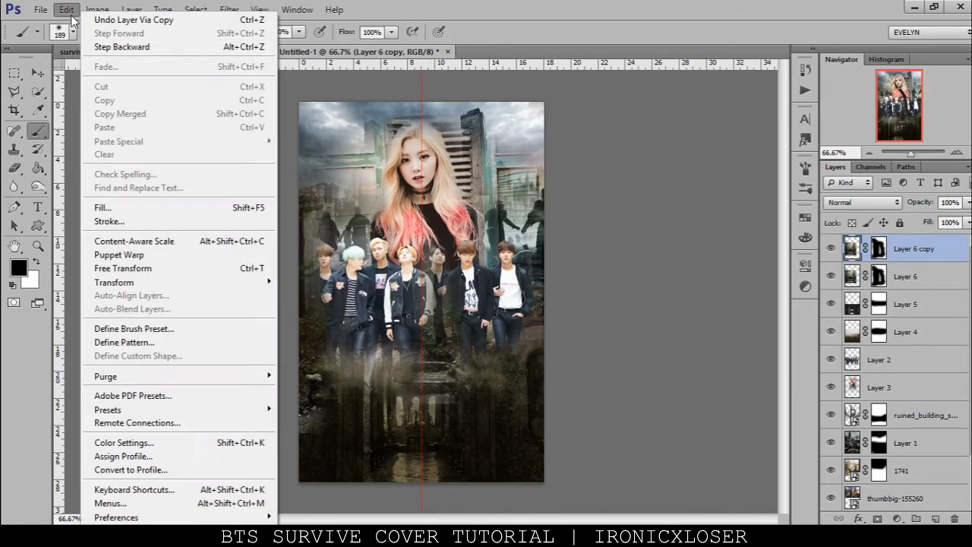
mouse_move(156, 288)
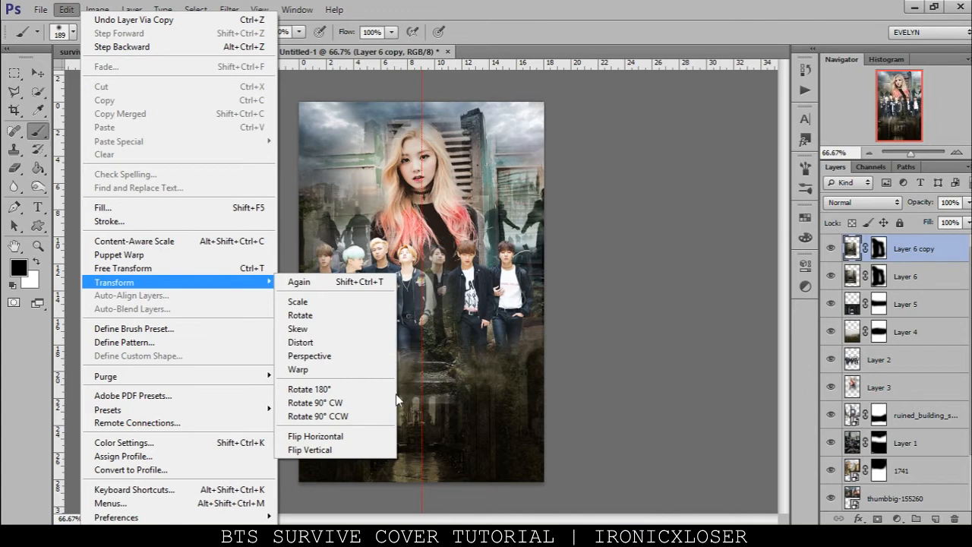
left_click(364, 449)
left_click(36, 74)
mouse_move(376, 349)
left_mouse_down()
mouse_move(423, 288)
mouse_move(556, 352)
mouse_move(410, 304)
mouse_move(418, 346)
mouse_move(435, 344)
mouse_move(433, 369)
mouse_move(430, 343)
mouse_move(401, 369)
mouse_move(445, 402)
mouse_move(501, 389)
left_mouse_up()
Step: Undo the stray brush stroke, then paint black on the Layer 6 copy's mask over the group and centre
left_click(38, 131)
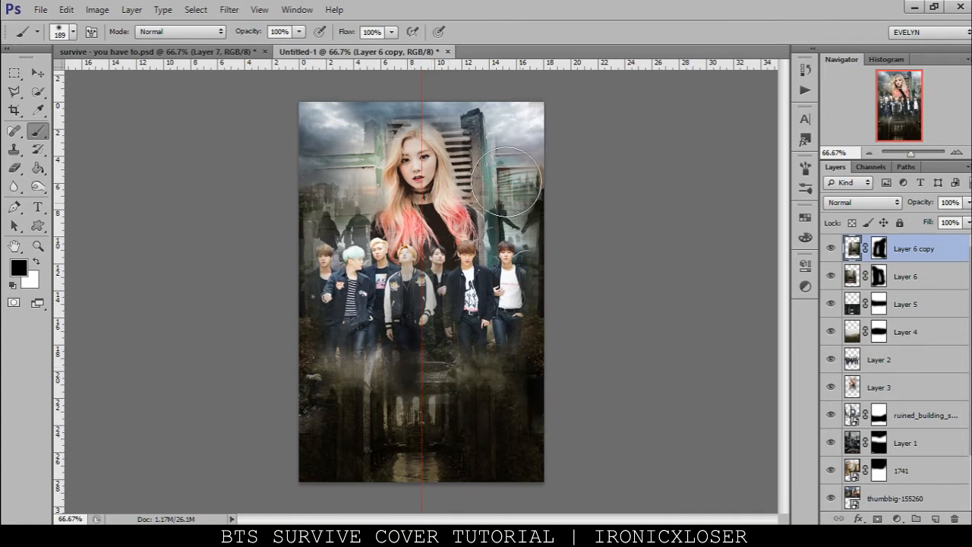
key("ctrl+z")
left_click(879, 249)
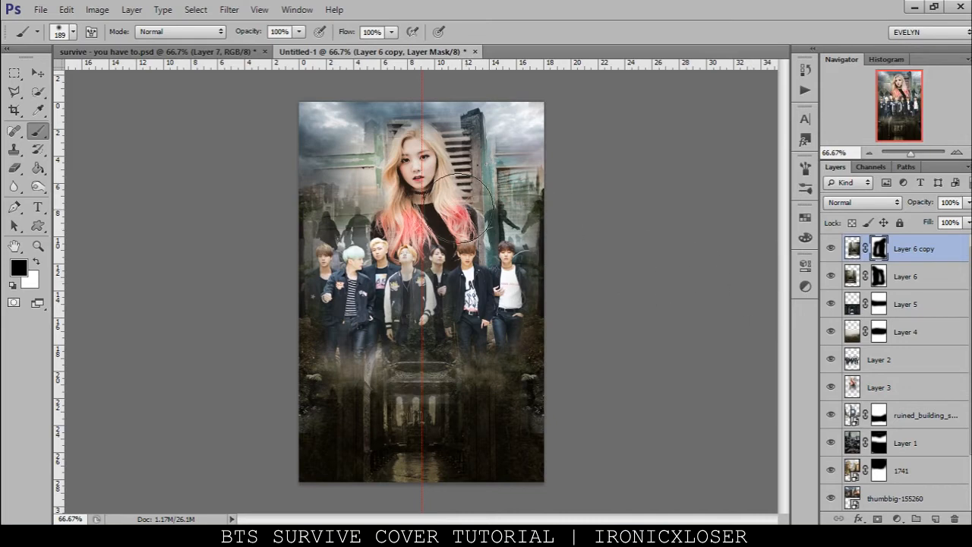
left_click_drag(390, 415, 392, 335)
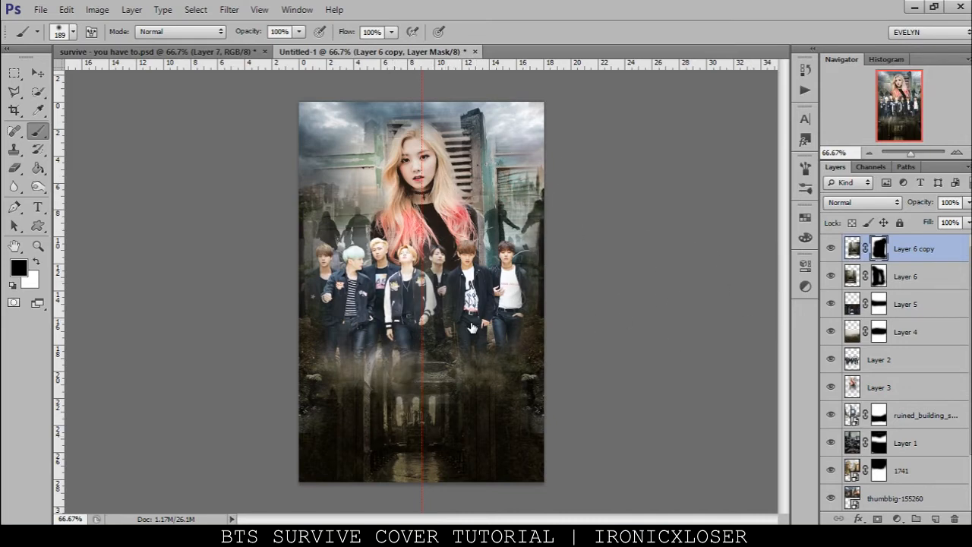
Step: Paint black on Layer 6's mask over the group, the centre and the rock at the lower left
left_click(878, 276)
left_click_drag(458, 290, 440, 446)
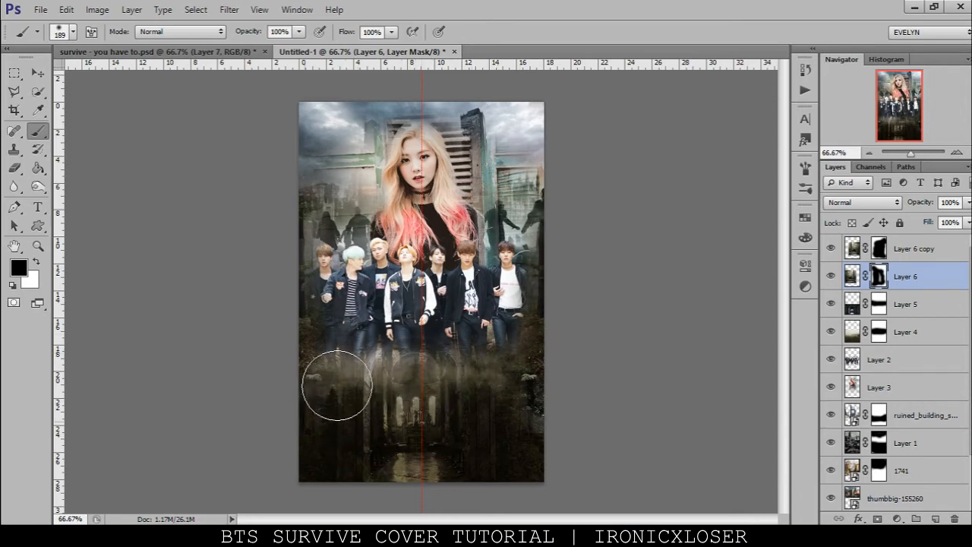
left_click_drag(320, 399, 323, 410)
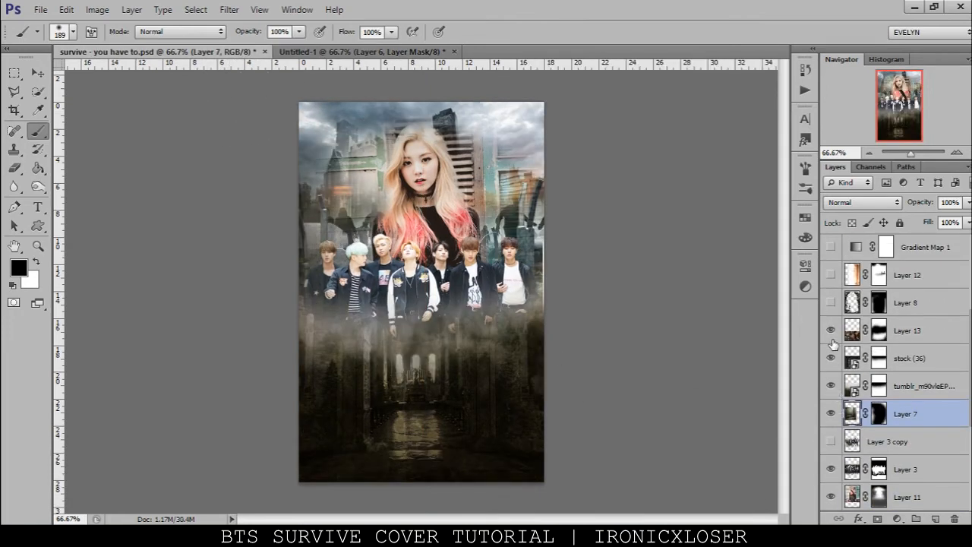
Step: In survive - you have to.psd, show and select Layer 13 to examine the zombie image, then return to Untitled-1
left_click(831, 330)
left_click(853, 331)
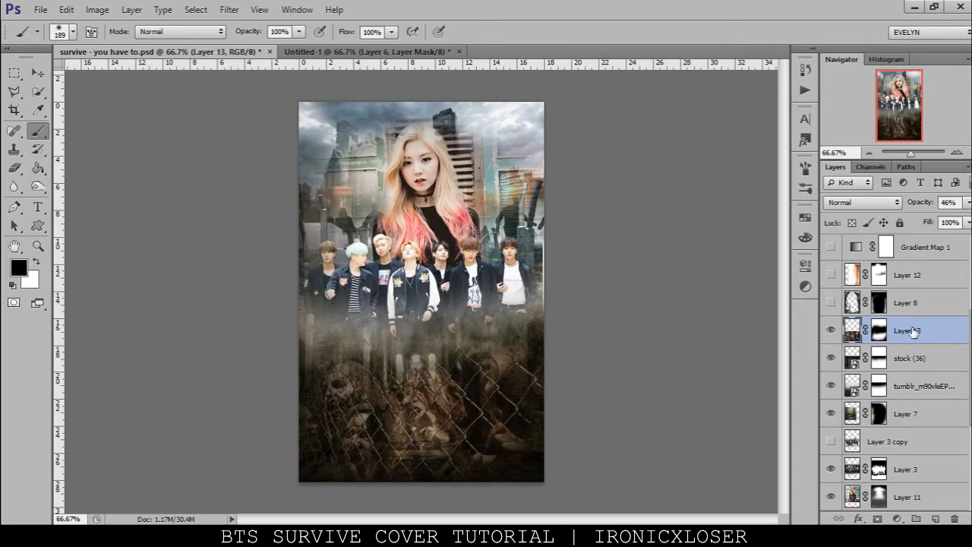
left_click(416, 52)
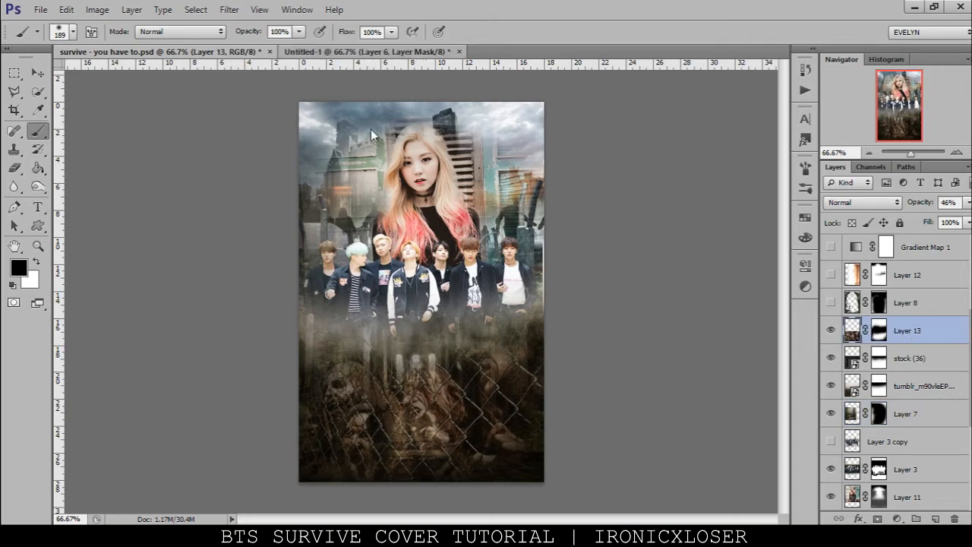
Step: Open the zombies image and copy it into Untitled-1 as the top layer, filling the lower part of the canvas
left_click(150, 536)
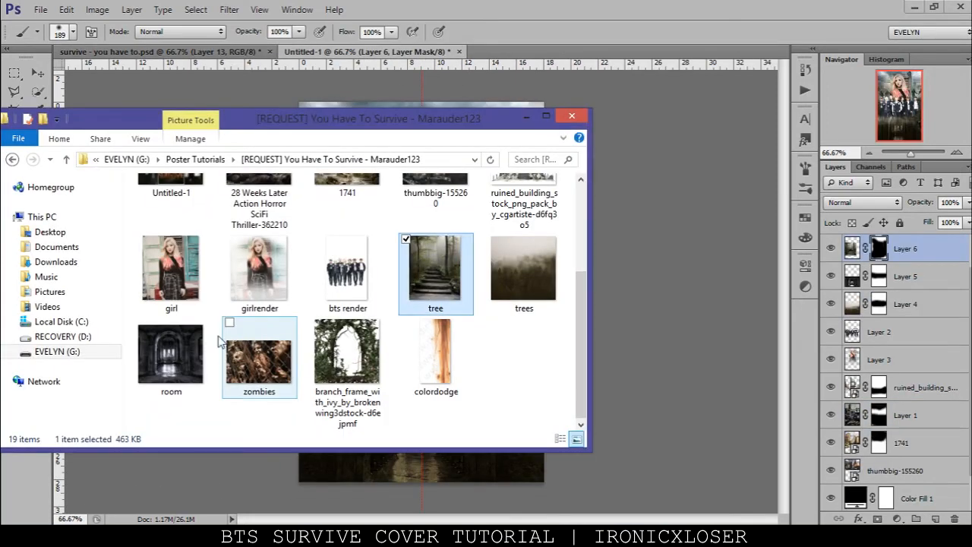
left_click_drag(266, 351, 562, 48)
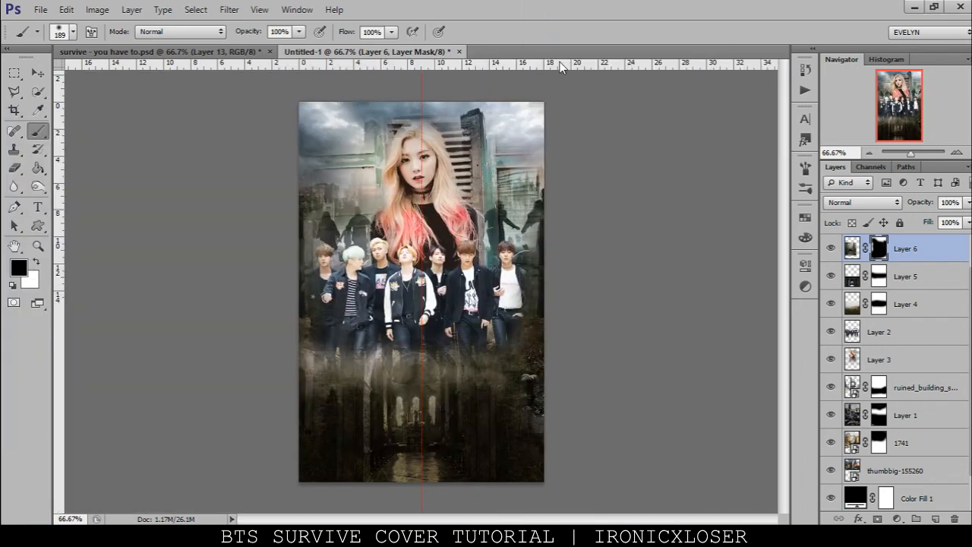
left_click(38, 73)
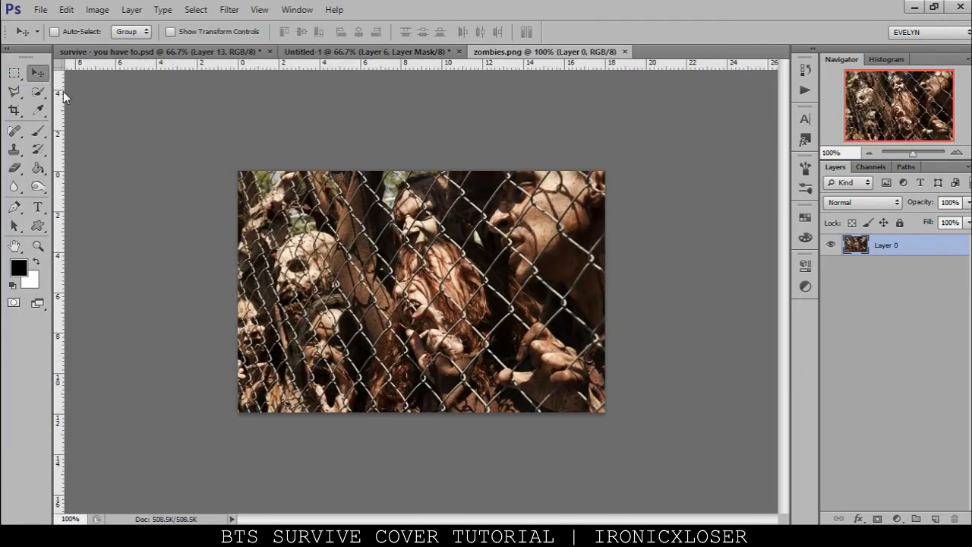
left_click_drag(334, 264, 415, 456)
left_click_drag(918, 279, 890, 243)
mouse_move(463, 443)
left_mouse_down()
mouse_move(452, 394)
mouse_move(462, 429)
left_mouse_up()
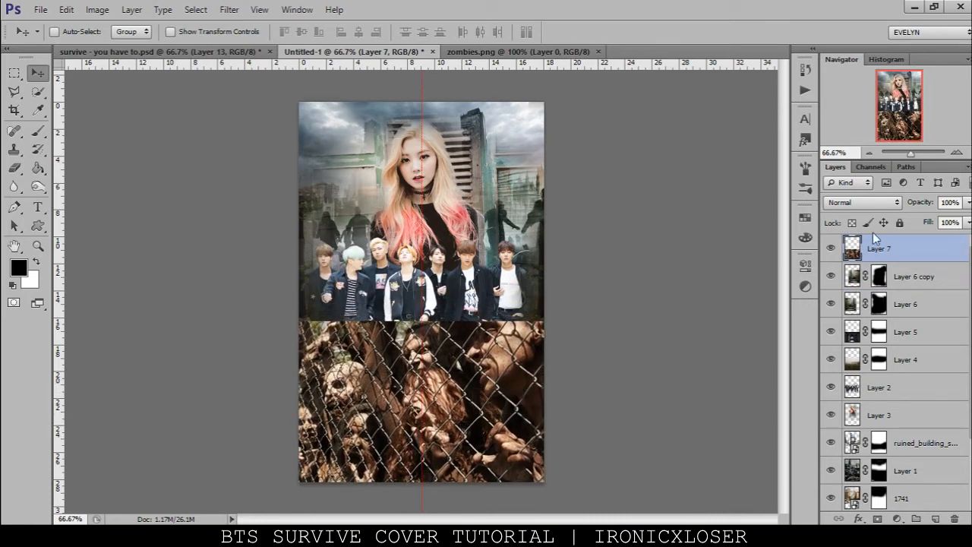
Step: Set Layer 7's opacity to 46%, add a layer mask and paint black across the zombie image's upper edge over the group
type("46")
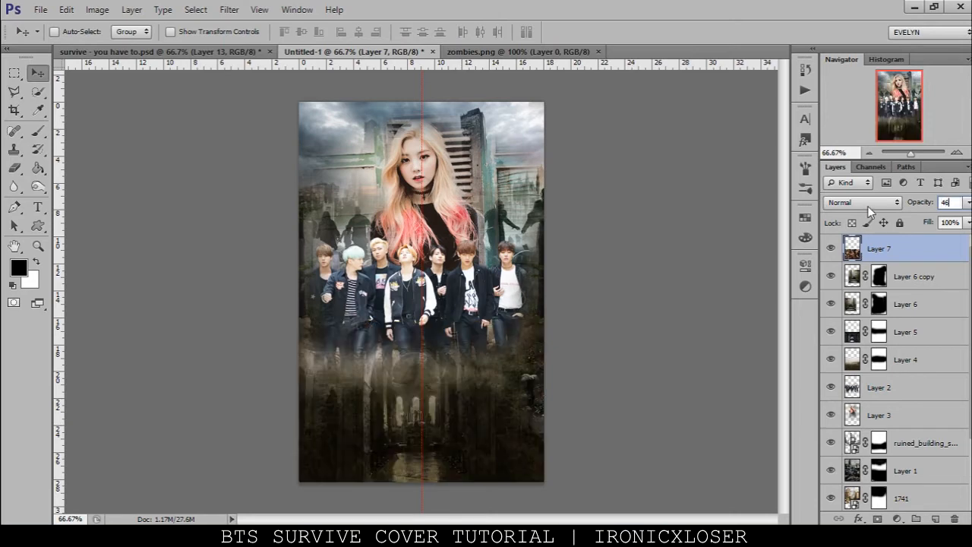
left_click(877, 519)
left_click(38, 130)
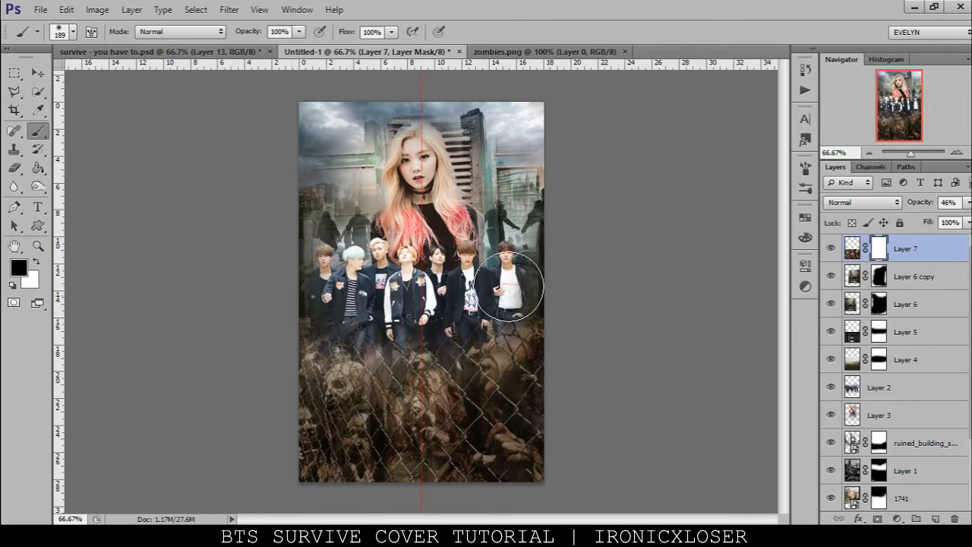
left_click_drag(262, 329, 237, 400)
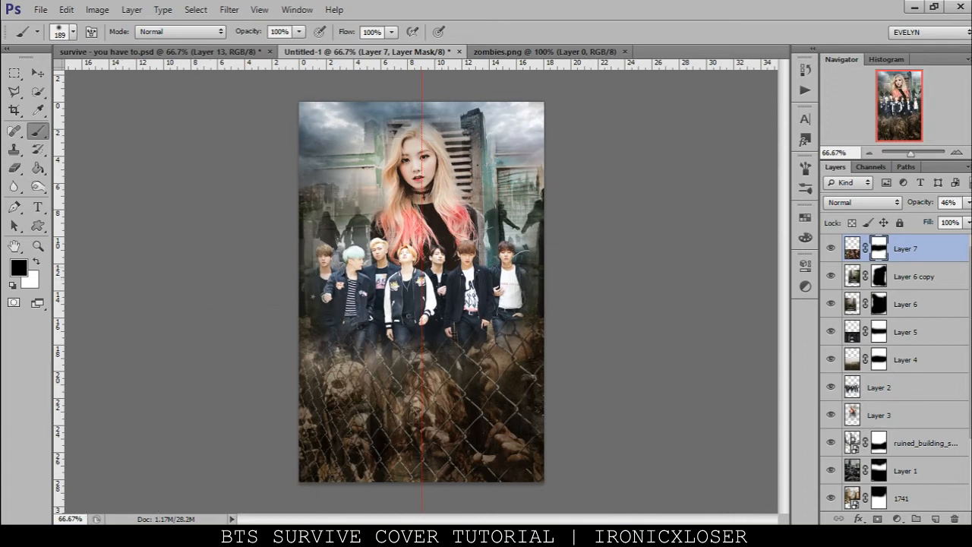
Step: In survive - you have to.psd, show Layer 8 to examine the ivy frame, then return to Untitled-1
key("alt+Tab")
key("alt+Tab")
left_click(207, 51)
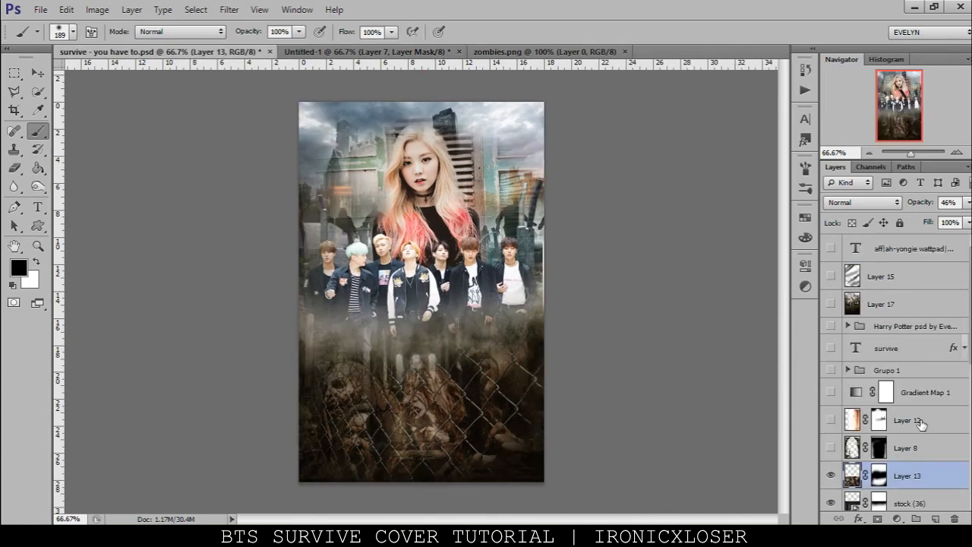
left_click(831, 448)
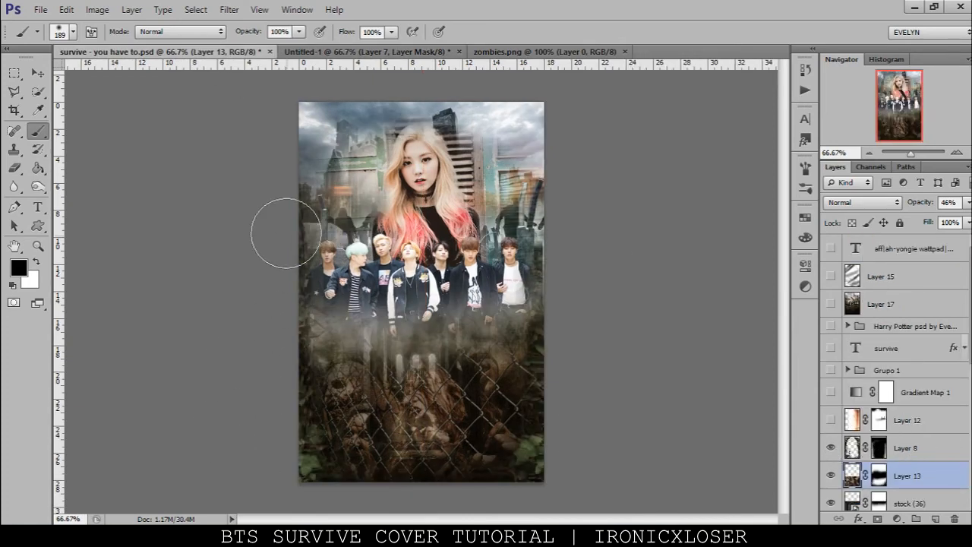
left_click(331, 52)
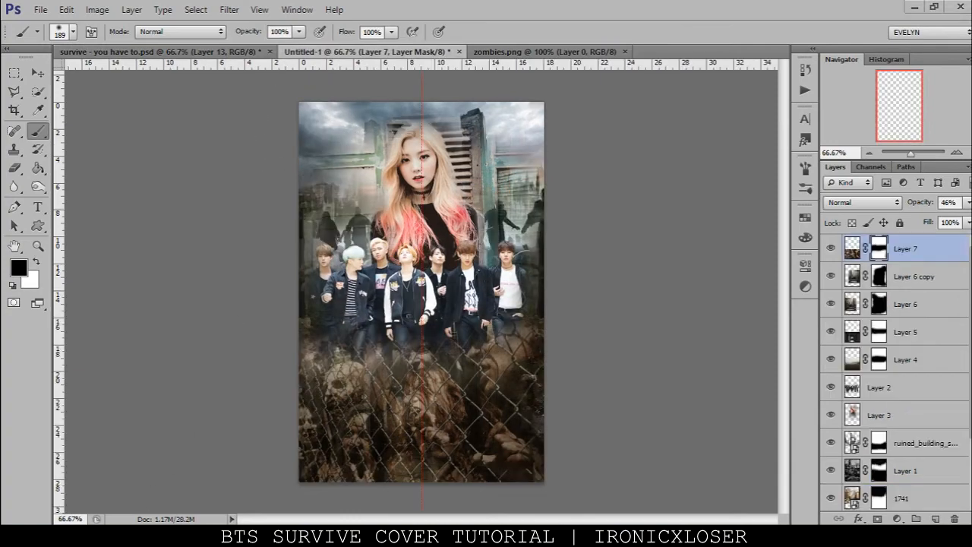
Step: Open the branch_frame_with_ivy image and copy it into Untitled-1 as the top layer, covering the whole canvas
key("alt+Tab")
left_click_drag(347, 356, 683, 55)
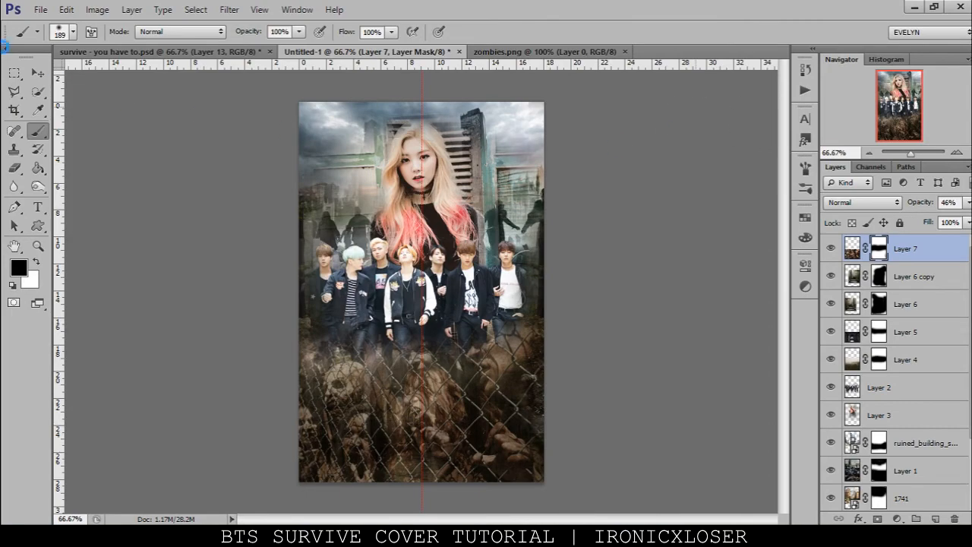
key("v")
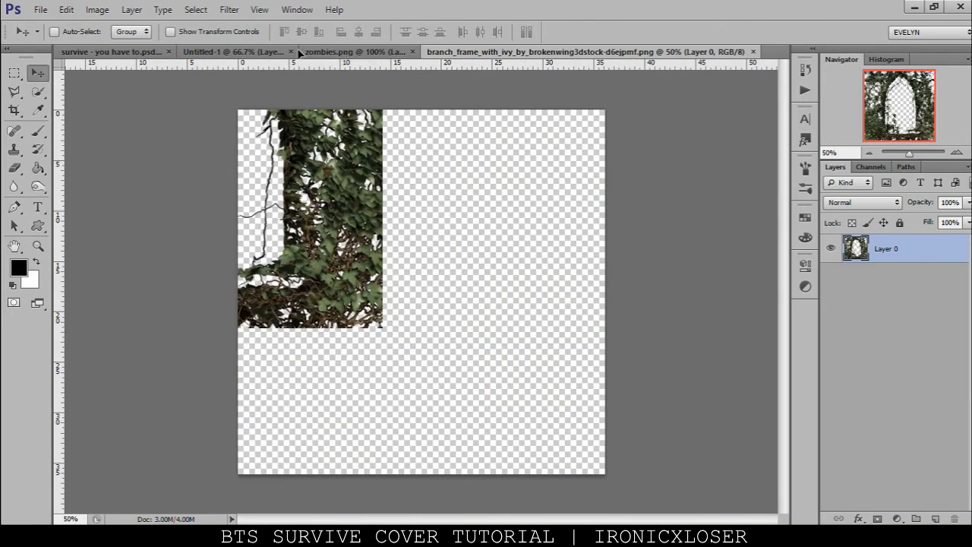
left_click_drag(281, 50, 545, 248)
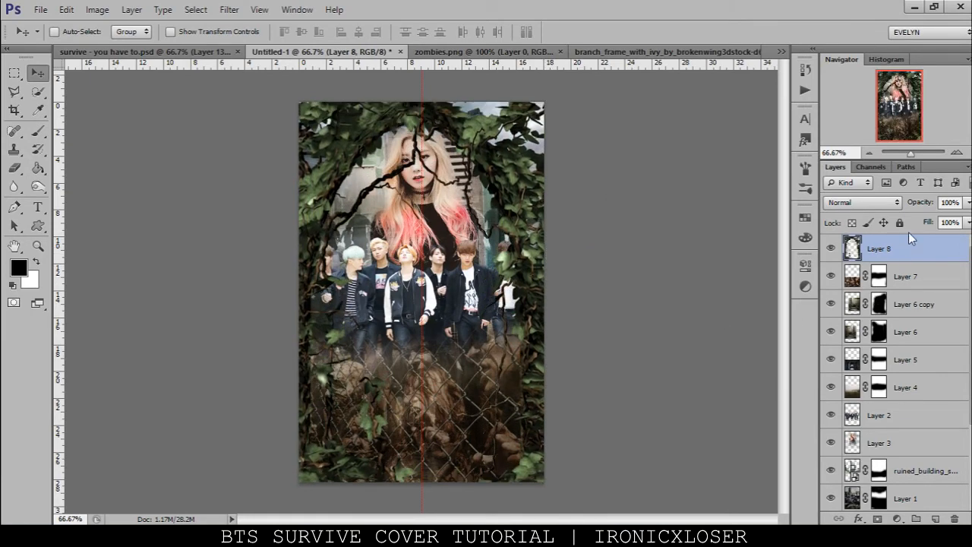
Step: Mask Layer 8 and paint black over the girl, group and centre, keeping ivy only in the lower corners as in the reference file
left_click(877, 519)
left_click(38, 130)
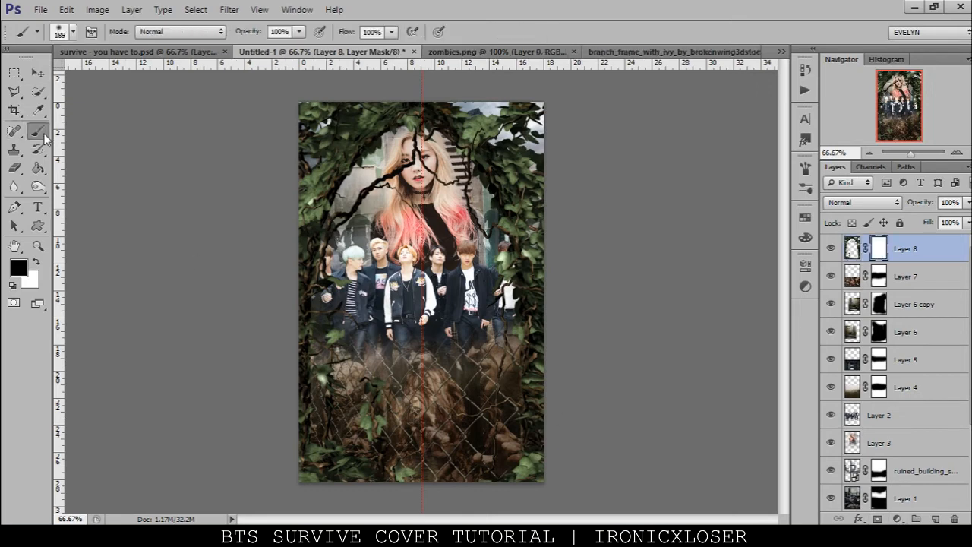
mouse_move(342, 273)
left_mouse_down()
mouse_move(297, 208)
mouse_move(331, 114)
mouse_move(379, 111)
mouse_move(456, 129)
mouse_move(555, 94)
mouse_move(564, 159)
mouse_move(494, 254)
mouse_move(490, 290)
mouse_move(523, 220)
mouse_move(488, 313)
mouse_move(487, 387)
mouse_move(467, 442)
mouse_move(413, 459)
mouse_move(389, 402)
mouse_move(386, 453)
mouse_move(366, 412)
mouse_move(348, 322)
mouse_move(358, 396)
mouse_move(379, 430)
left_mouse_up()
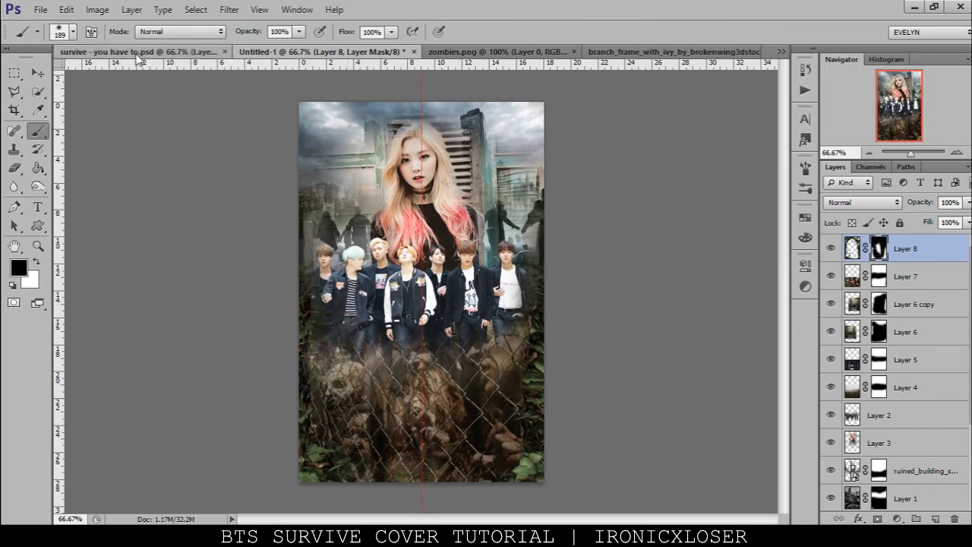
left_click(138, 53)
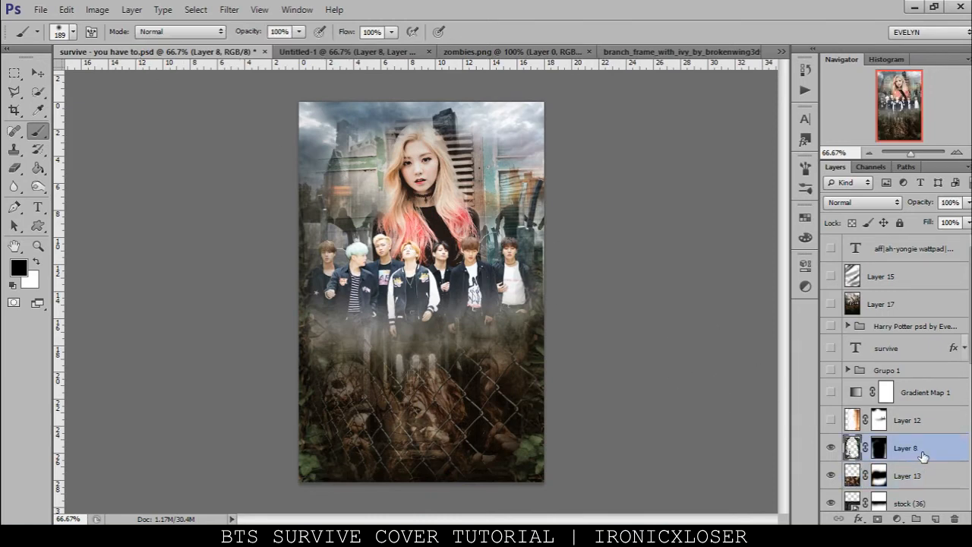
left_click(398, 51)
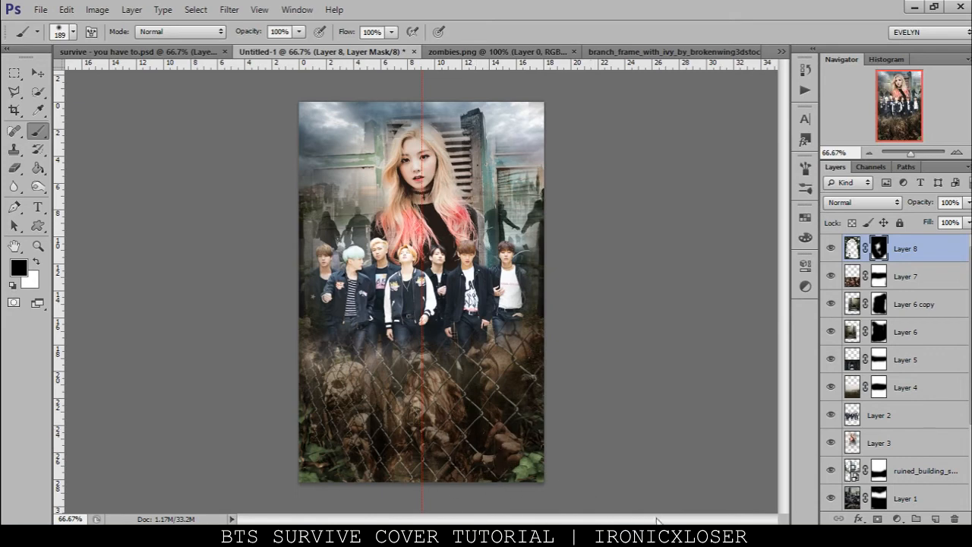
left_click(36, 72)
left_click_drag(408, 328, 407, 355)
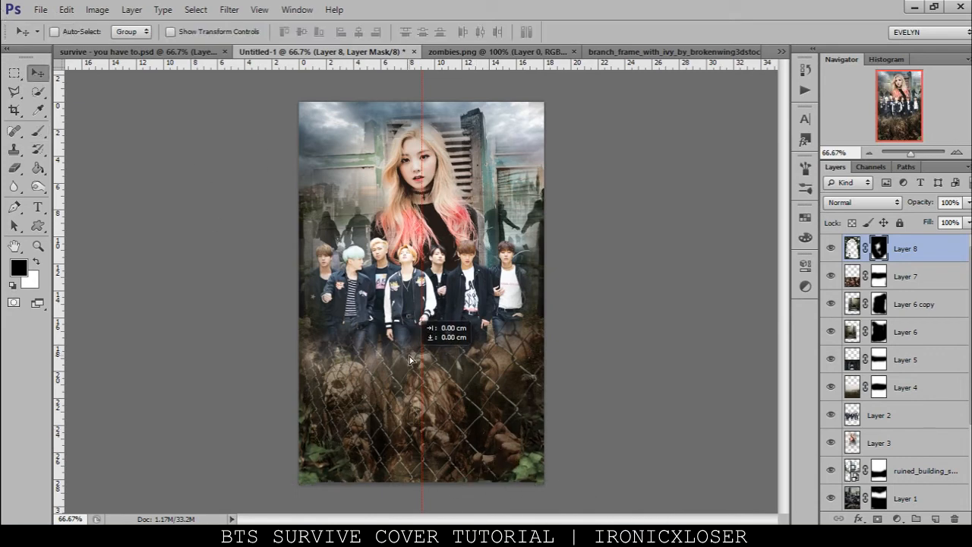
Step: In survive - you have to.psd, select and show Layer 12 to examine its Color Burn texture, then return to Untitled-1
left_click(152, 52)
scroll(878, 455, "down", 1)
left_click(851, 392)
left_click(832, 393)
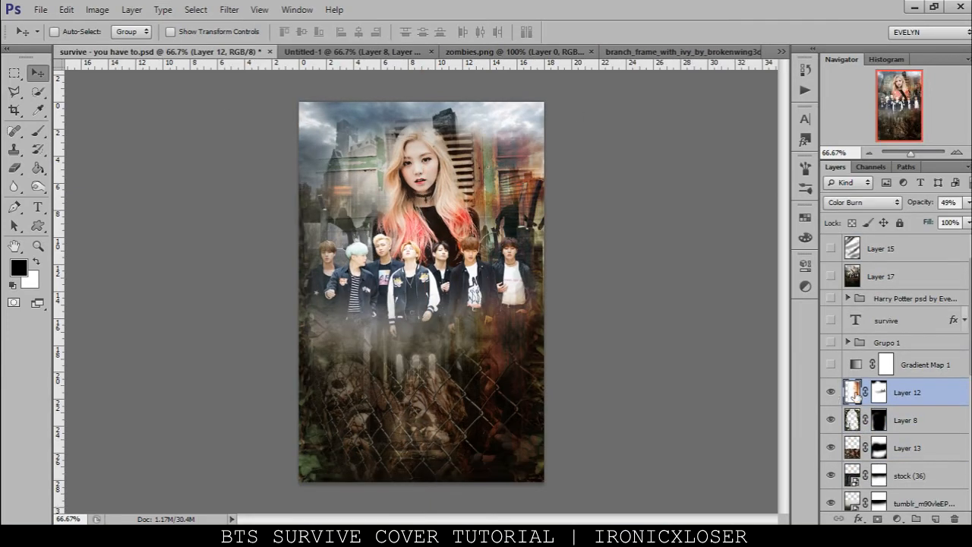
left_click(385, 53)
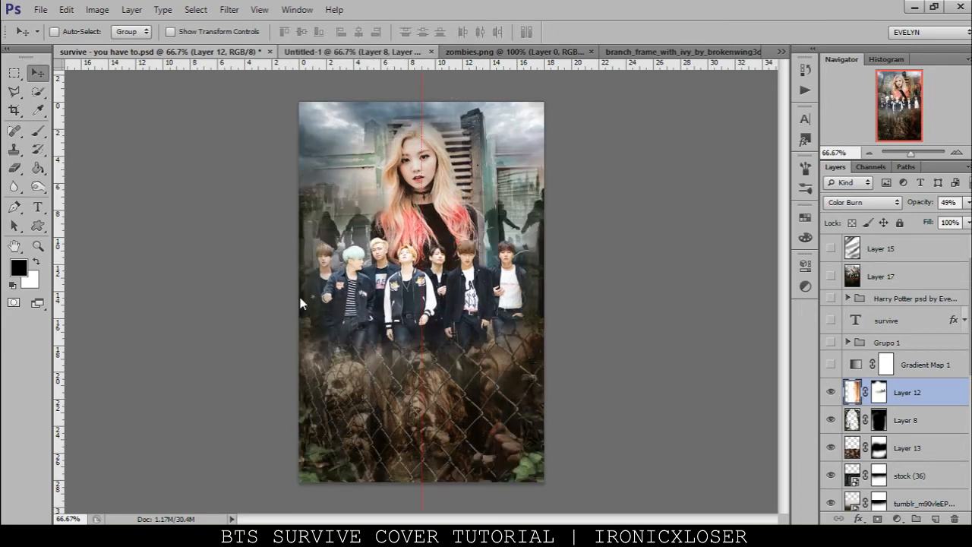
Step: Place the colordodge image in Untitled-1 at full canvas height against the canvas's right edge
key("alt+Tab")
left_click(436, 353)
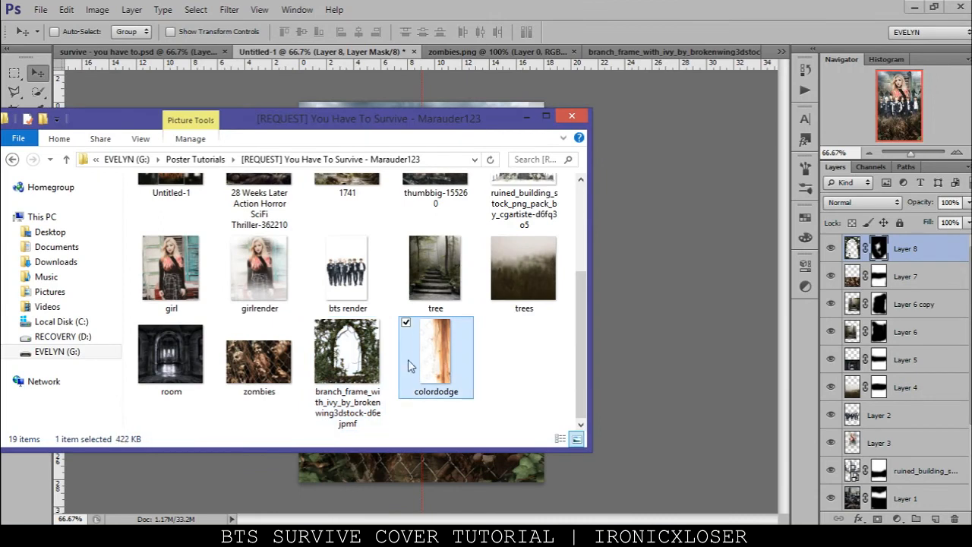
left_click(676, 152)
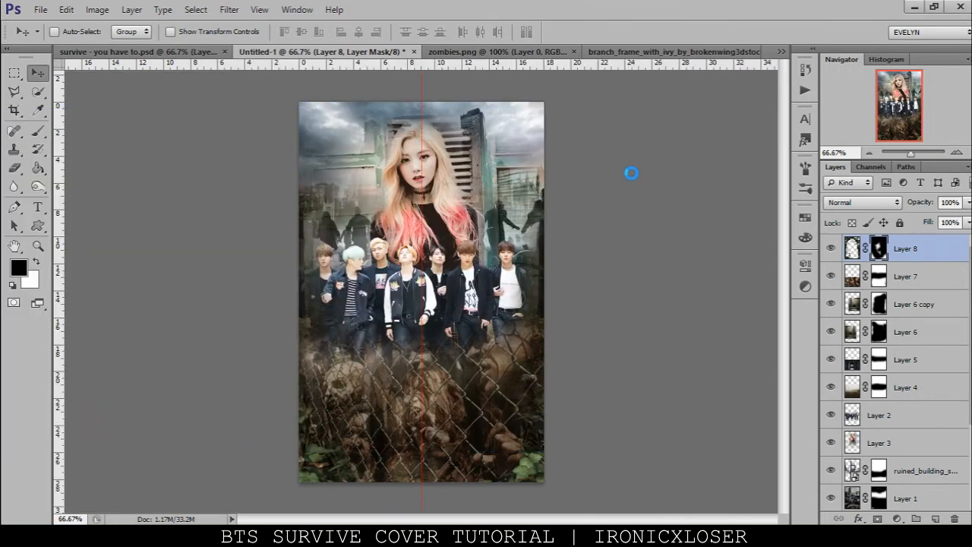
left_click_drag(475, 304, 494, 302)
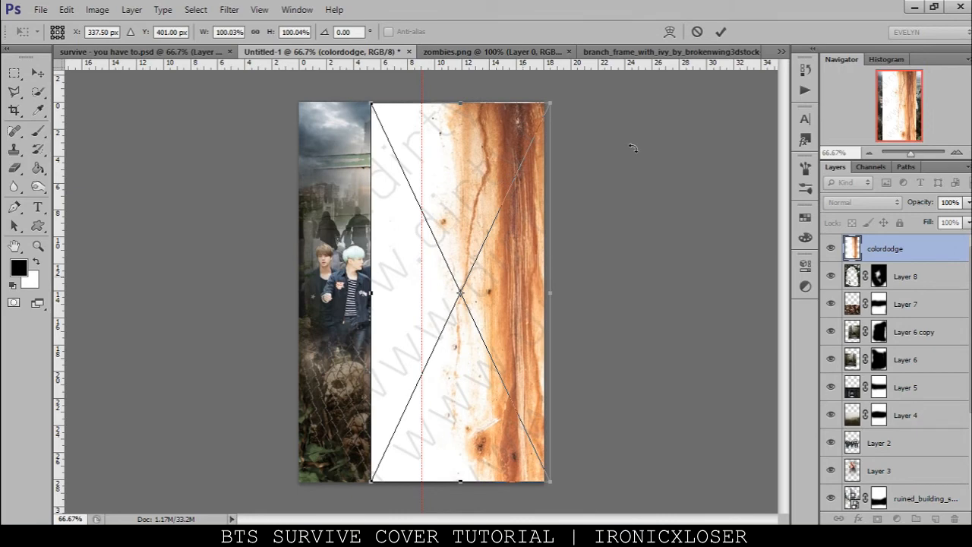
left_click(720, 31)
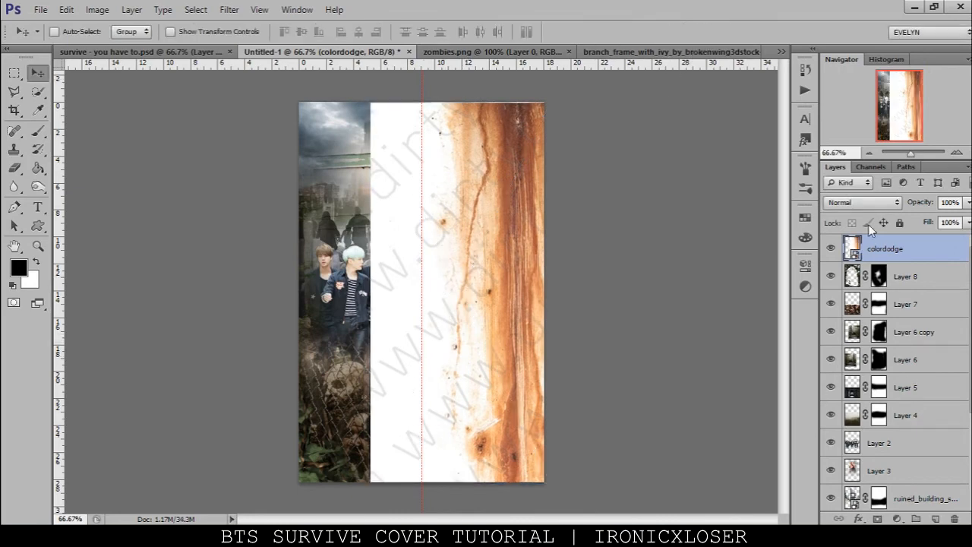
Step: Set the colordodge layer's blend mode to Color Burn and its opacity to 45%
left_click(858, 202)
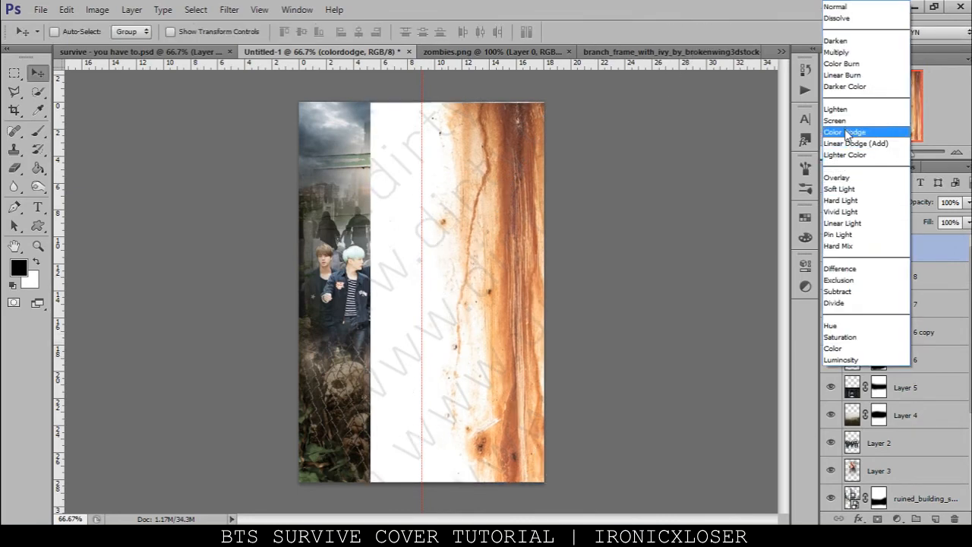
left_click(845, 65)
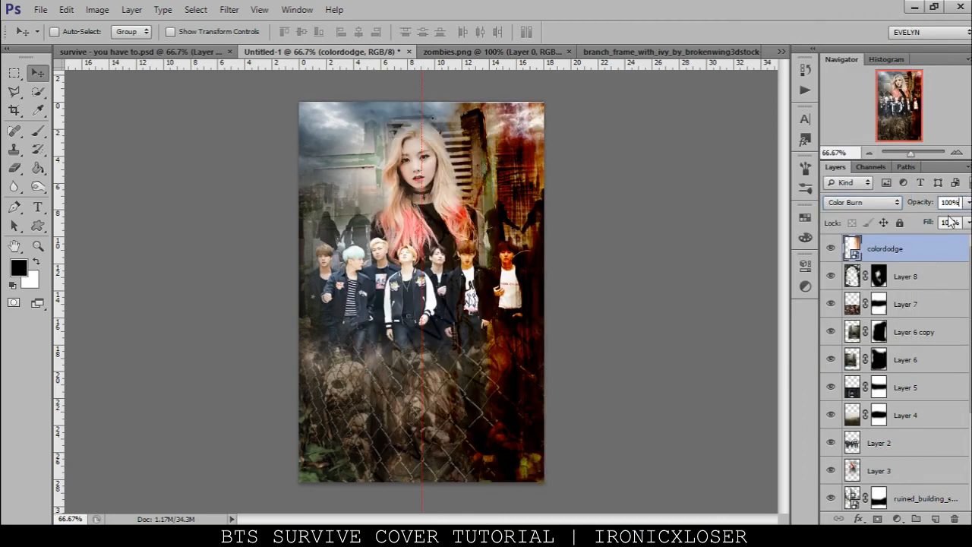
left_click(968, 202)
left_click_drag(924, 220, 929, 215)
left_click_drag(515, 325, 524, 319)
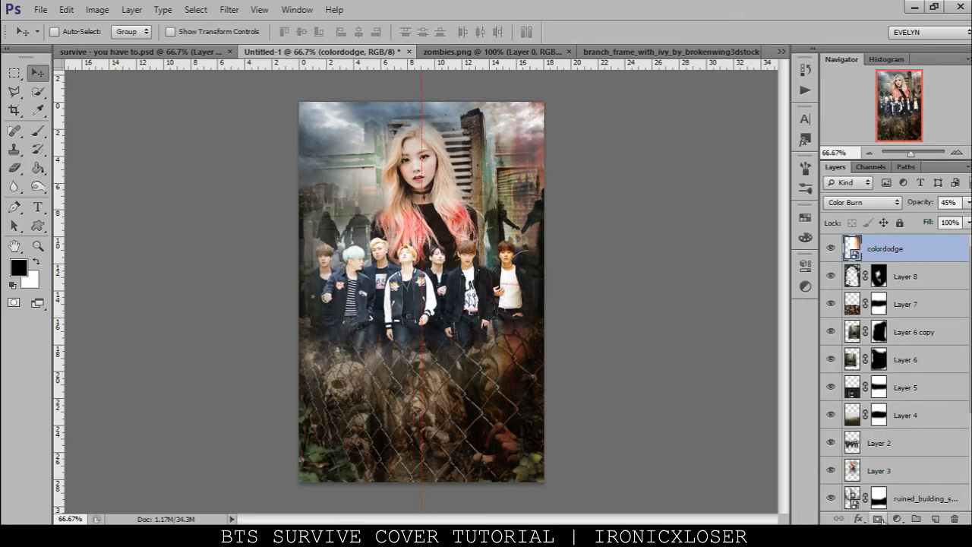
Step: Add a layer mask to the colordodge layer and paint black down the centre over the girl
left_click(879, 519)
left_click(38, 131)
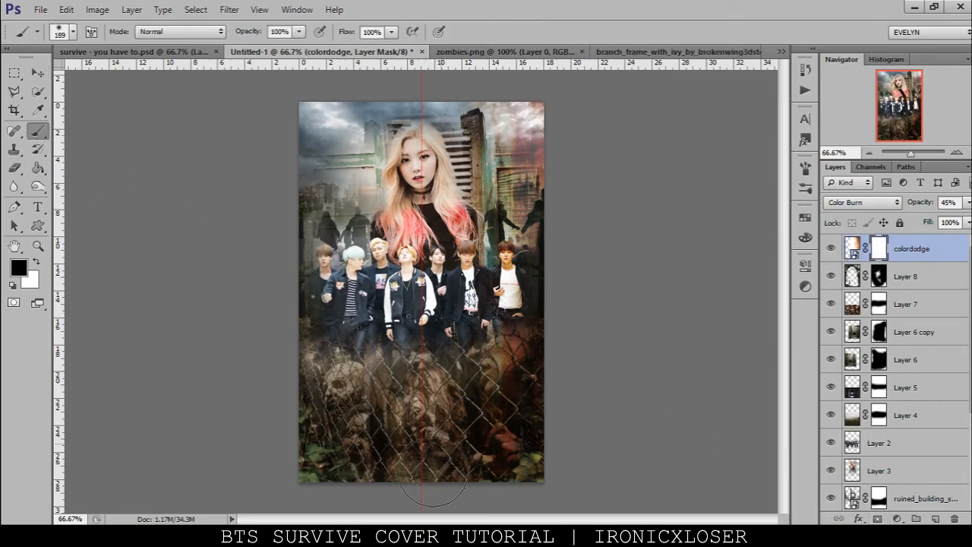
mouse_move(413, 145)
left_mouse_down()
mouse_move(422, 114)
mouse_move(445, 142)
mouse_move(410, 205)
left_mouse_up()
Step: Copy the Gradient Map 1 layer and the Grupo 1 and Harry Potter psd groups from survive - you have to.psd into Untitled-1, showing all three
left_click(95, 52)
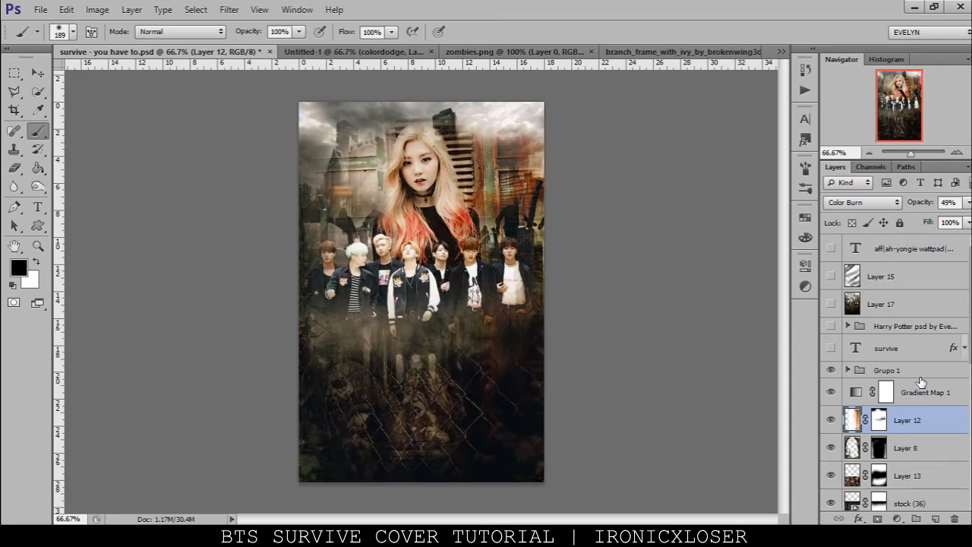
left_click(921, 380)
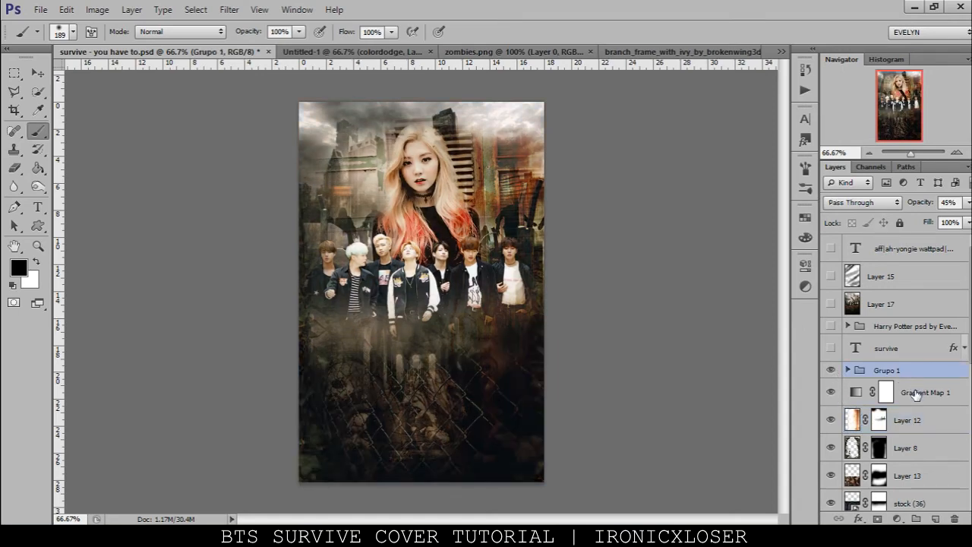
left_click(915, 393, "ctrl")
left_click(895, 328, "ctrl")
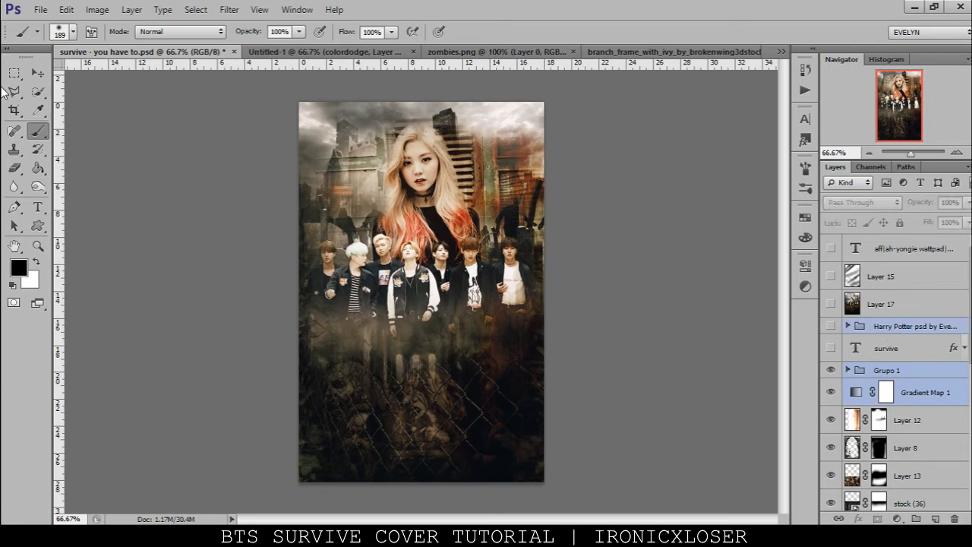
left_click(37, 73)
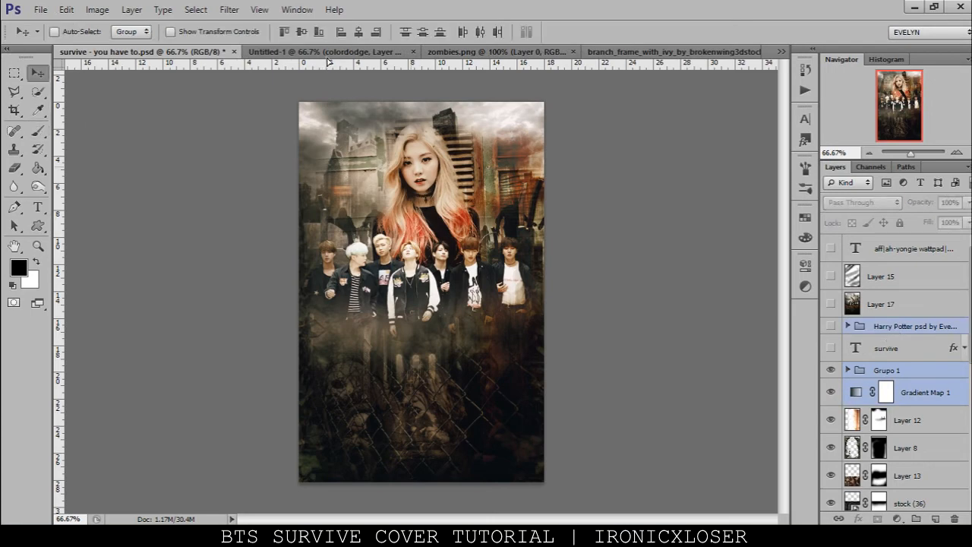
left_click_drag(328, 58, 655, 169)
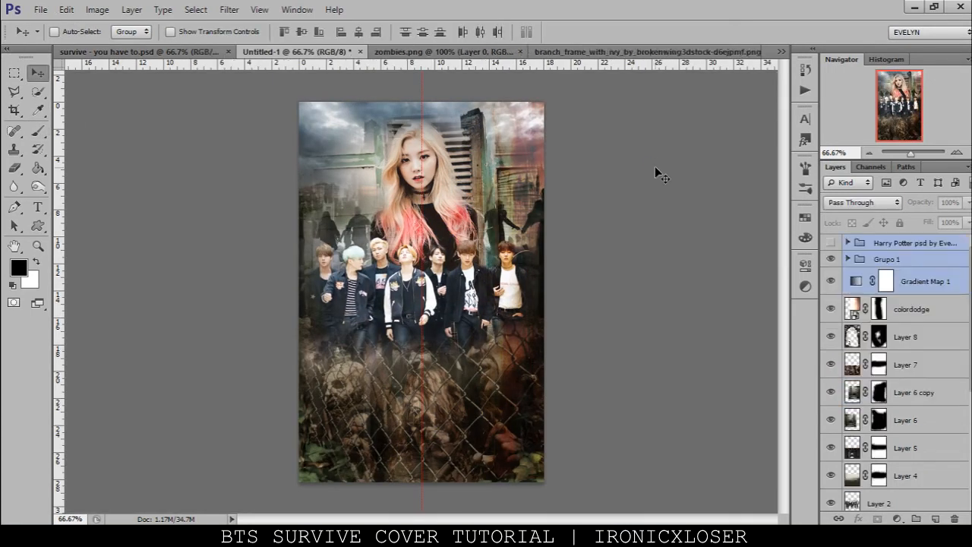
left_click(831, 242)
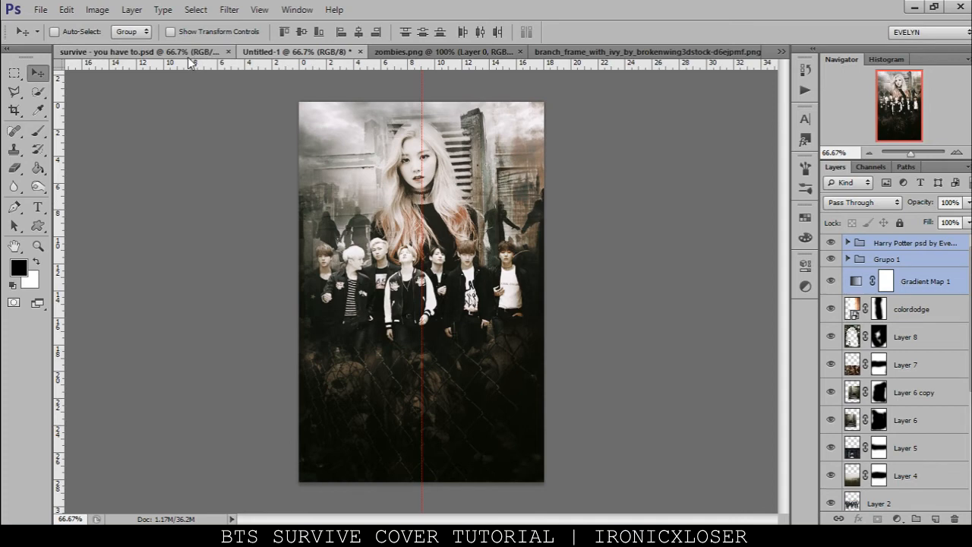
Step: Copy the survive text layer from survive - you have to.psd into Untitled-1 between Grupo 1 and the Harry Potter psd group, placing it across the group's legs
left_click(136, 51)
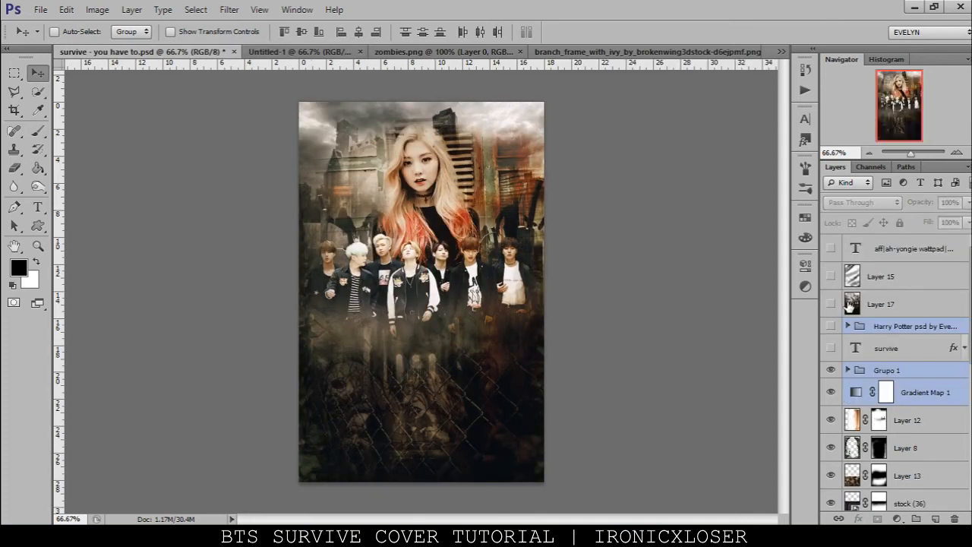
left_click(830, 303)
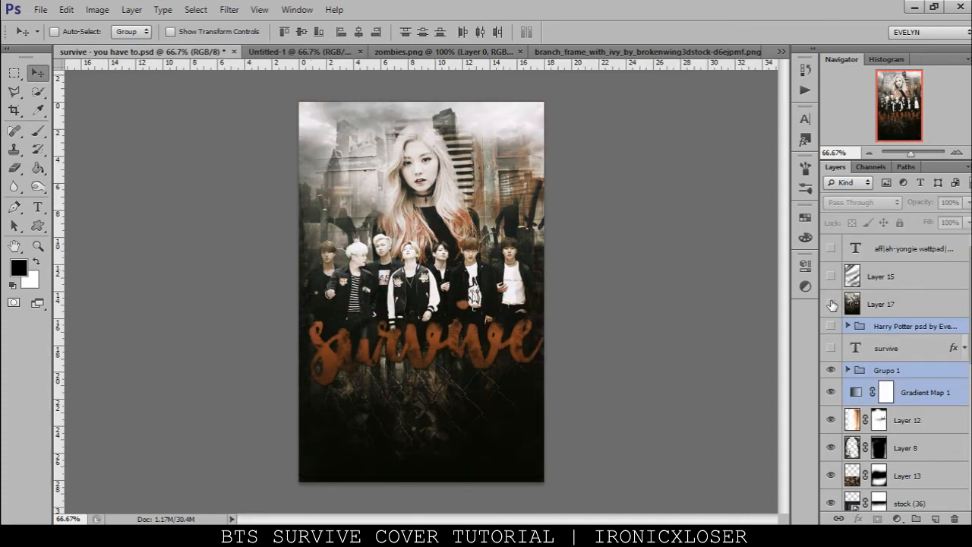
left_click(830, 303)
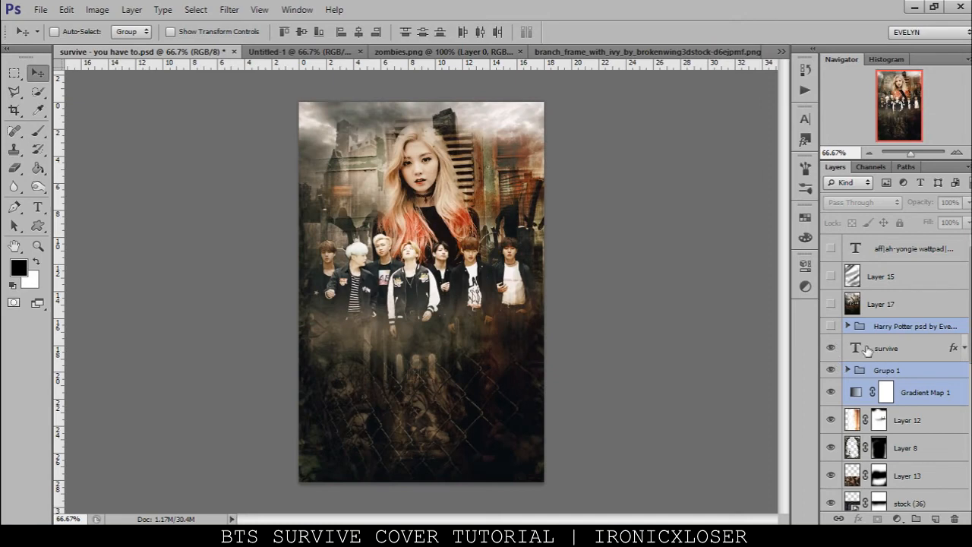
left_click(866, 350)
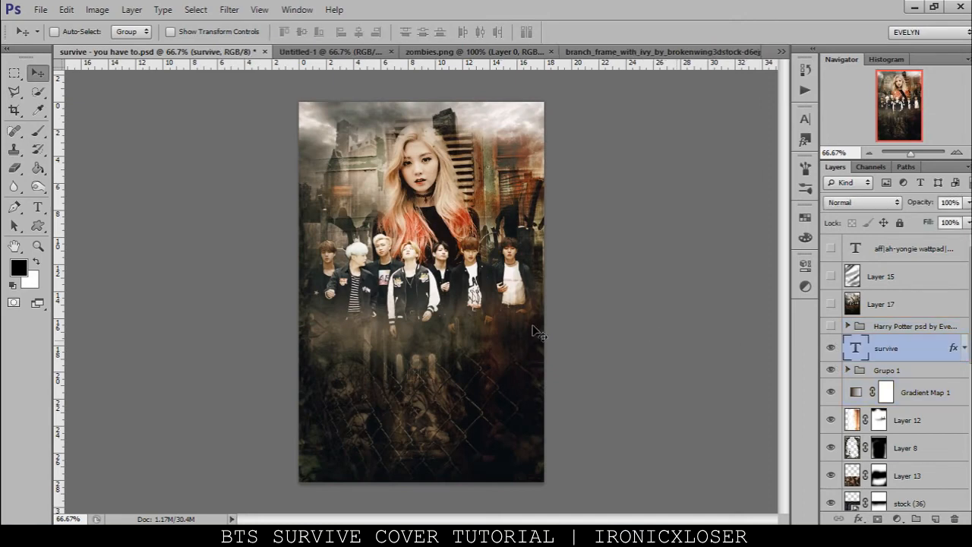
left_click(335, 51)
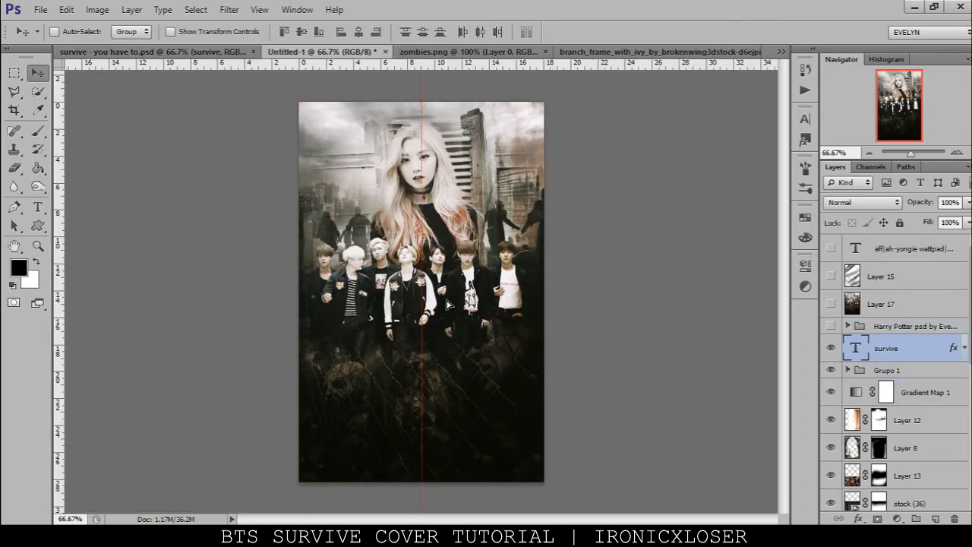
left_click_drag(448, 306, 449, 305)
left_click_drag(904, 256, 903, 283)
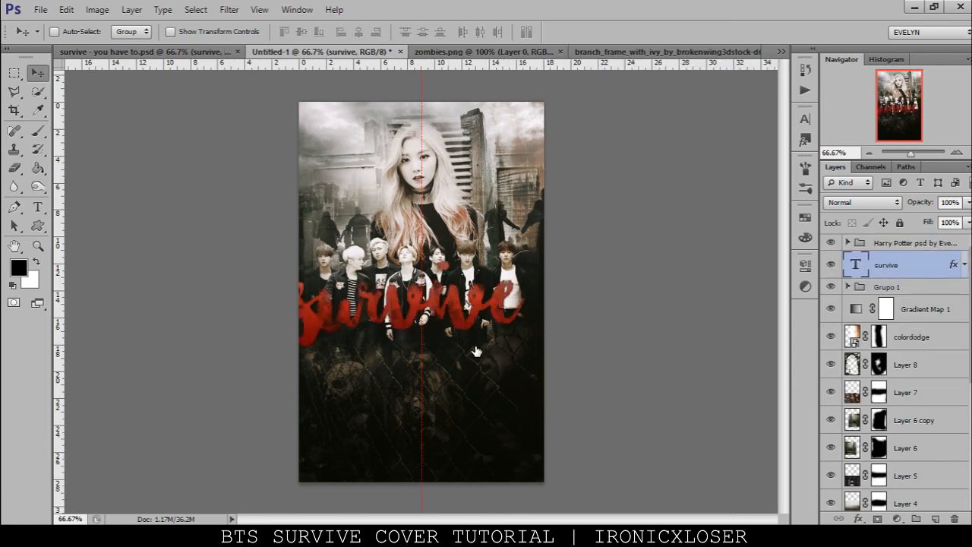
mouse_move(479, 346)
left_mouse_down()
mouse_move(478, 355)
mouse_move(470, 345)
left_mouse_up()
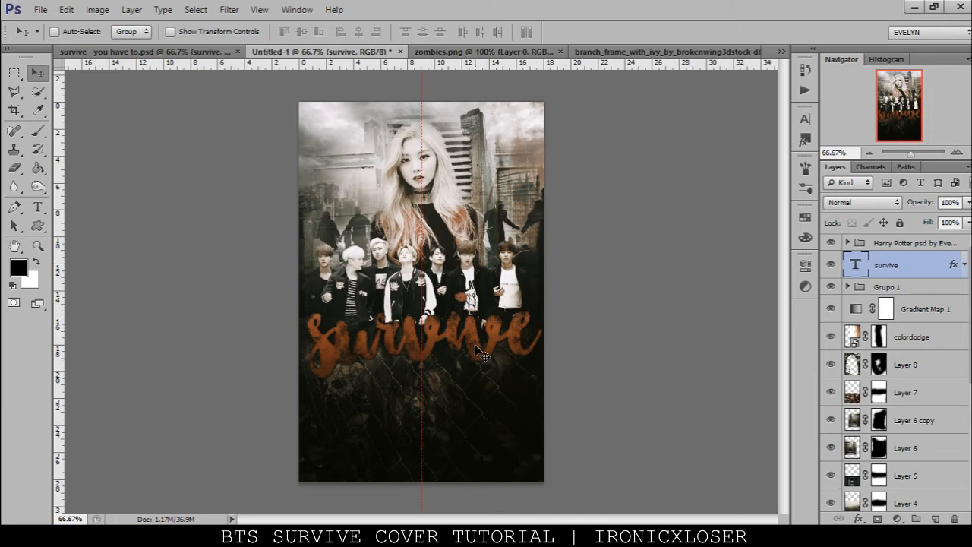
Step: Show Layer 15 and the Harry Potter psd group in survive - you have to.psd and copy Layer 15 into Untitled-1 above the survive text
left_click(190, 51)
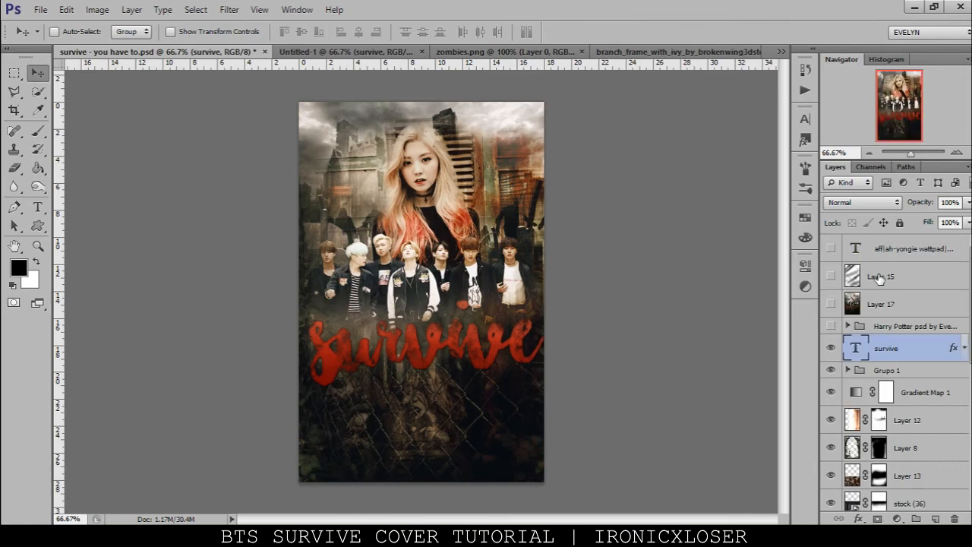
left_click(879, 278)
left_click(830, 278)
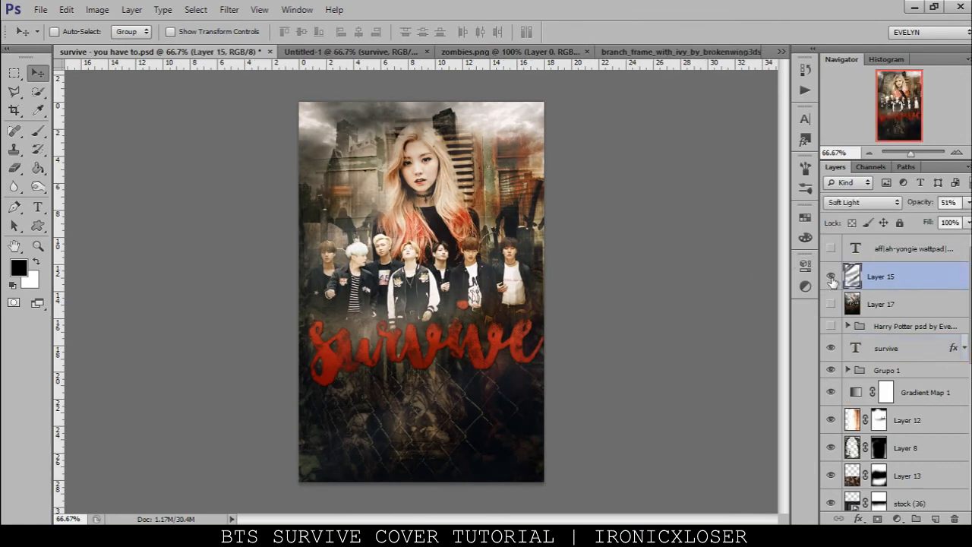
left_click(831, 326)
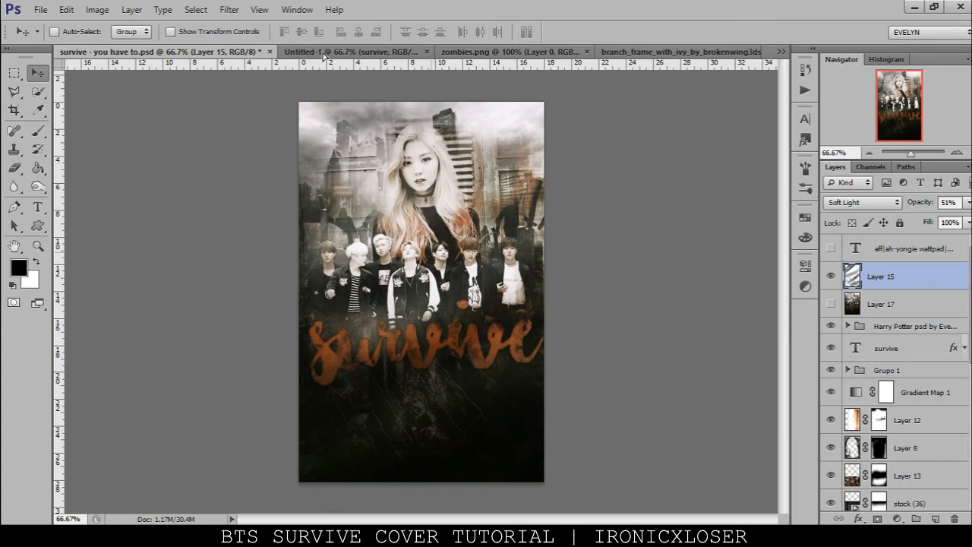
left_click_drag(328, 59, 557, 260)
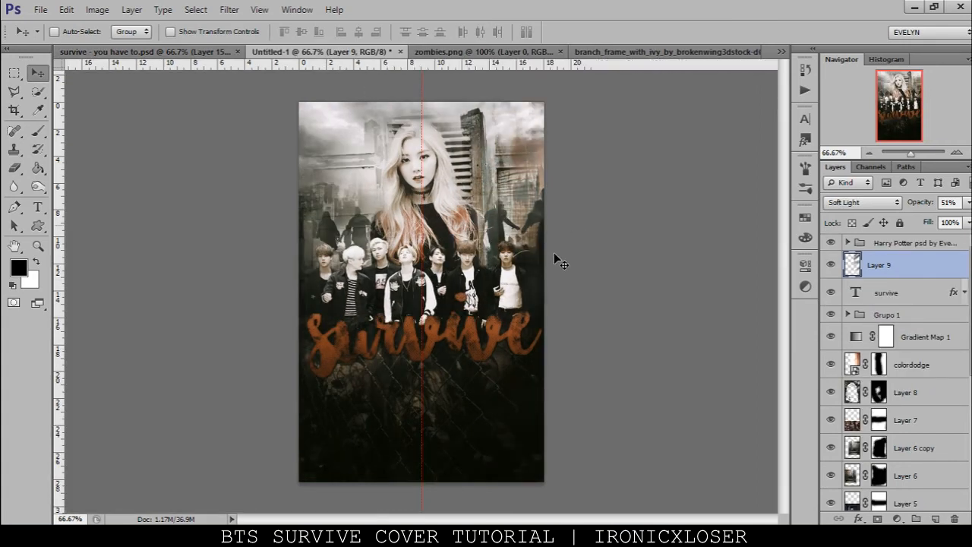
Step: Set Layer 9 to Normal at 100% opacity and align its diagonal light streaks to cover the whole canvas
left_click(842, 203)
left_click(821, 5)
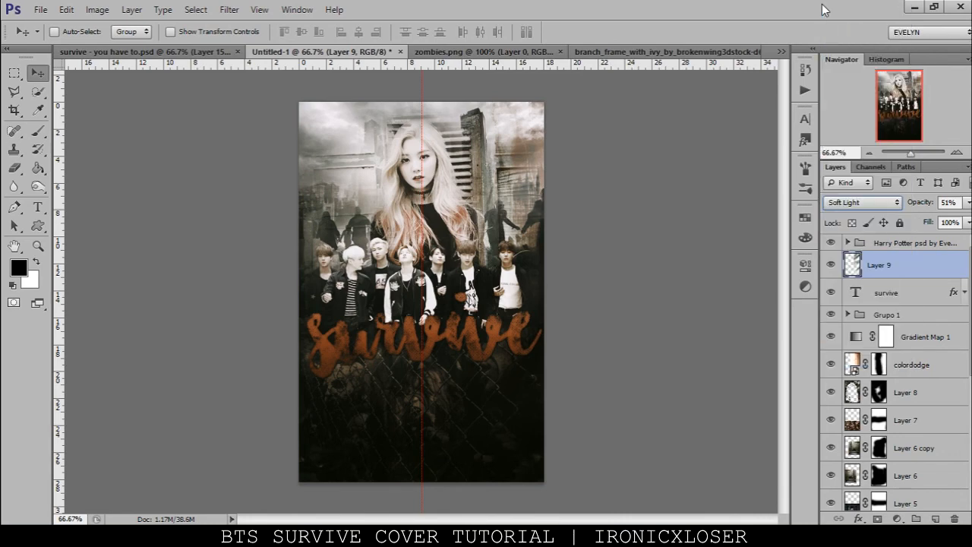
left_click(854, 205)
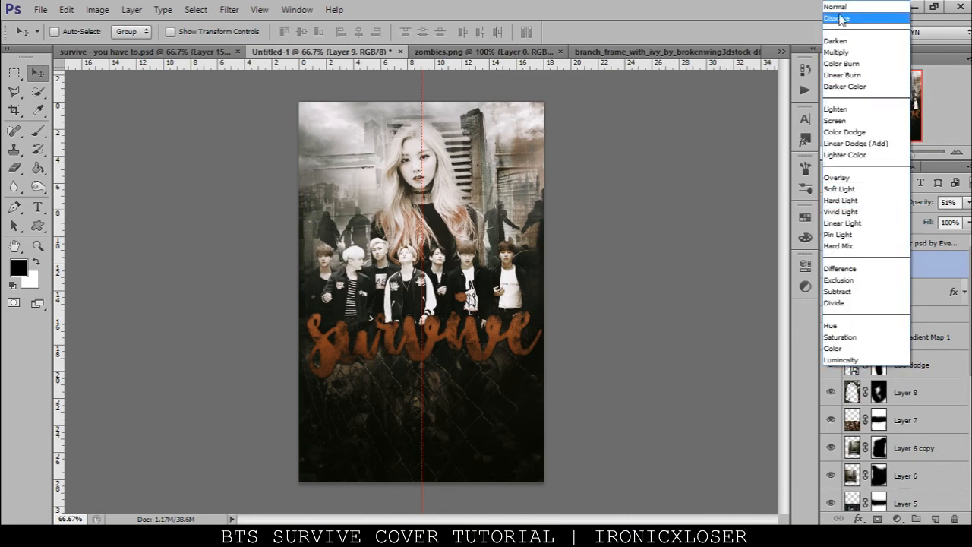
left_click(835, 6)
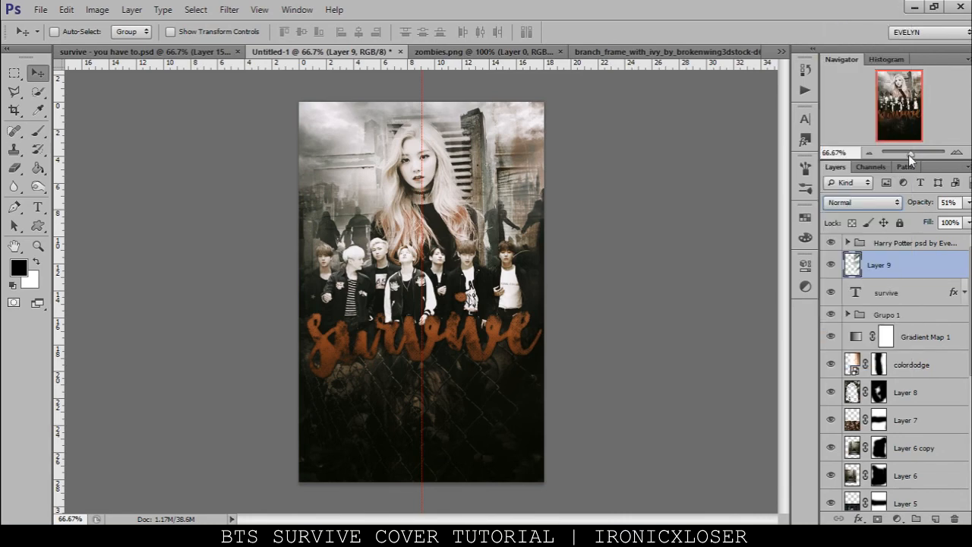
left_click(947, 202)
type("100")
key("Return")
mouse_move(536, 310)
left_mouse_down()
mouse_move(417, 412)
mouse_move(371, 358)
mouse_move(352, 361)
mouse_move(371, 351)
left_mouse_up()
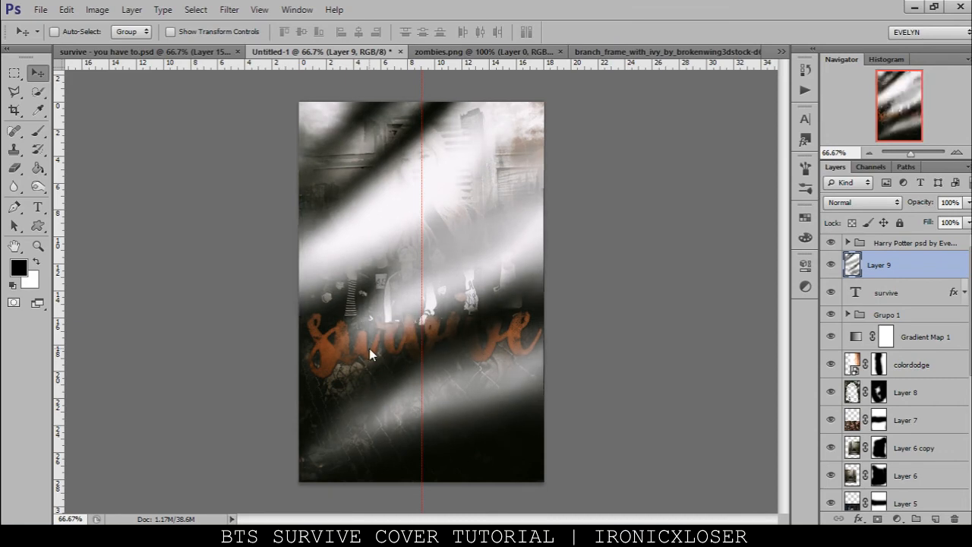
key("Down")
key("Down")
key("Down")
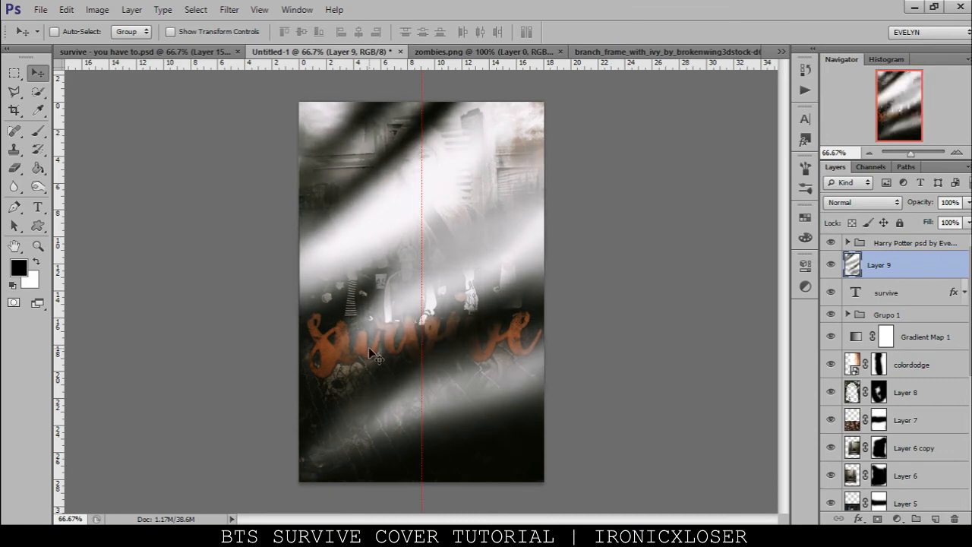
key("Left")
Step: Set Layer 9's blend mode to Soft Light and its opacity to 51%
left_click(844, 203)
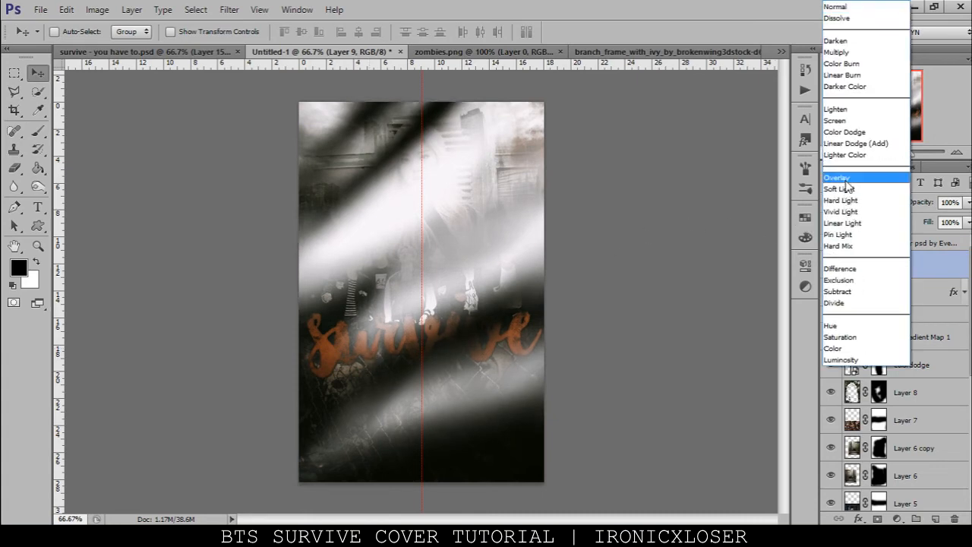
left_click(840, 189)
type("51")
key("Return")
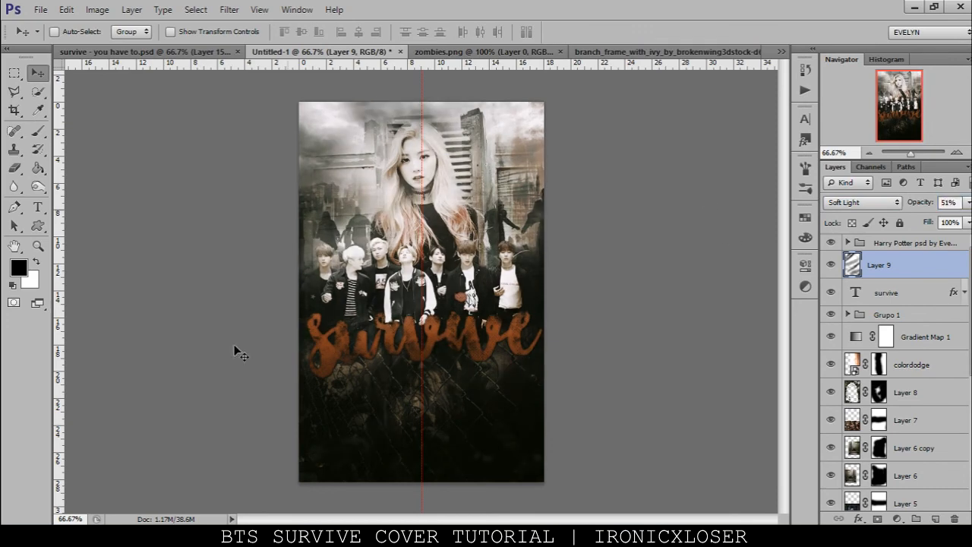
Step: Stamp all visible layers into a new merged layer above the Harry Potter psd group
left_click(902, 246)
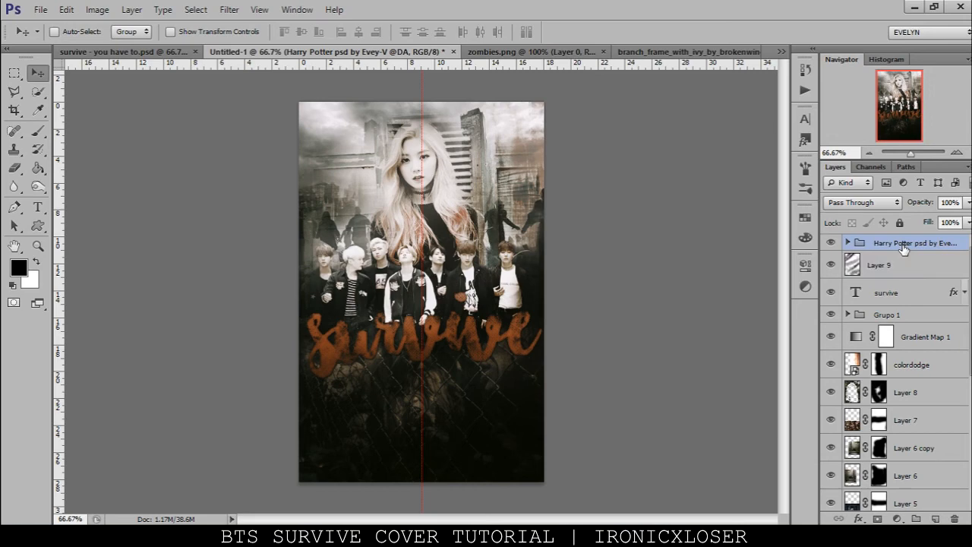
key("ctrl+shift+alt+e")
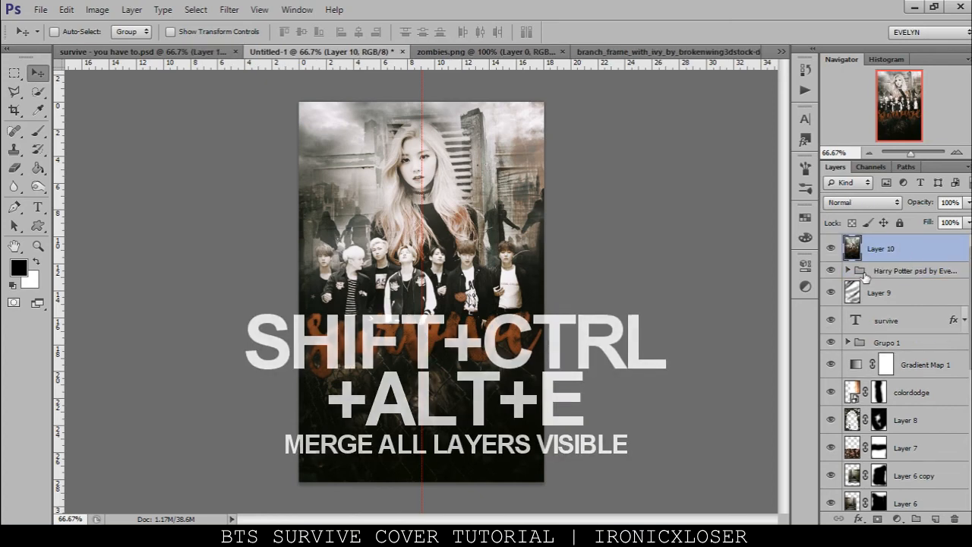
left_click(830, 250)
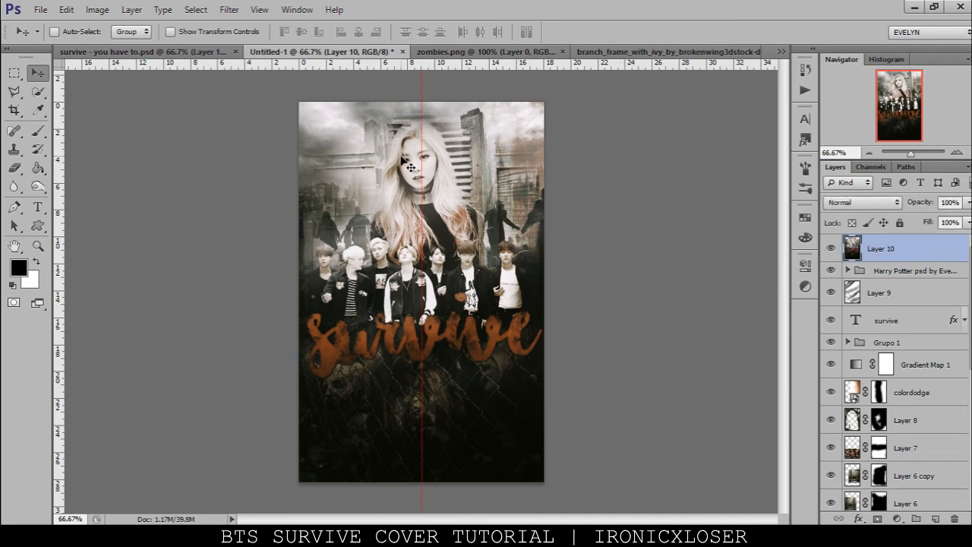
Step: Apply the Topaz Clean 3 filter with the soft01 preset to the merged Layer 10
left_click(229, 9)
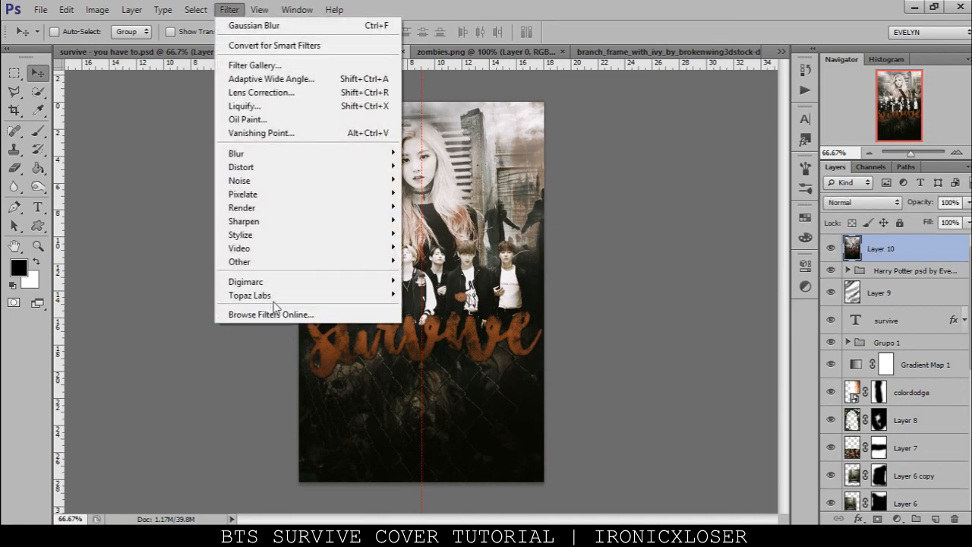
mouse_move(273, 302)
left_click(168, 322)
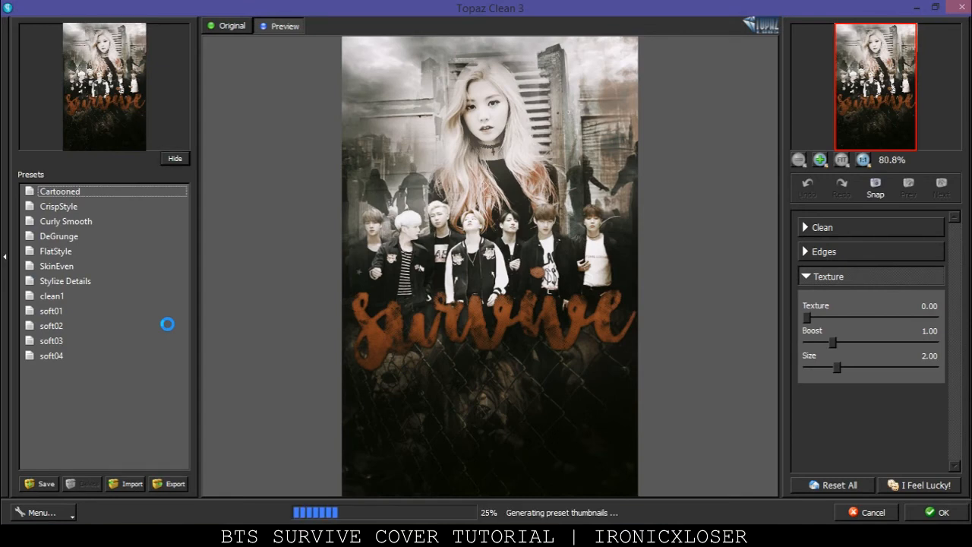
left_click(57, 312)
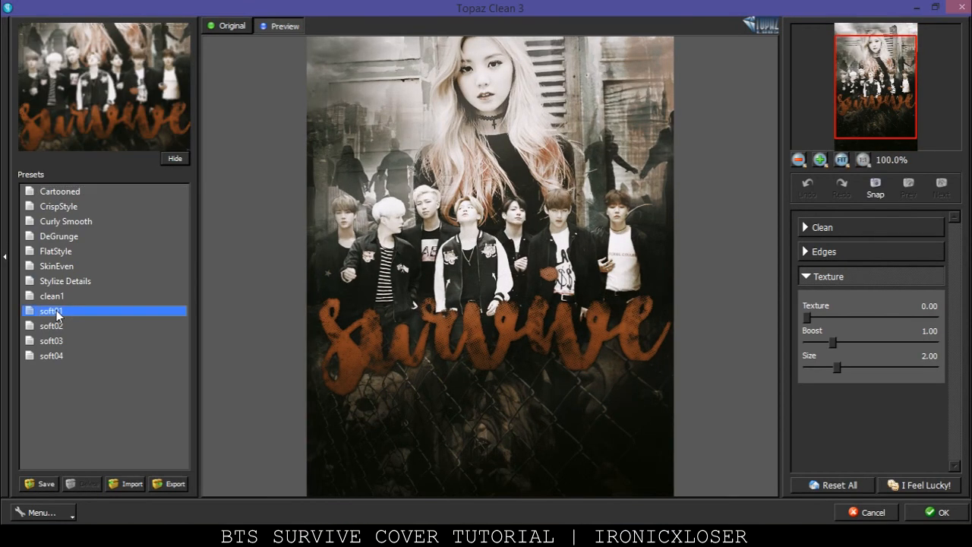
left_click(939, 512)
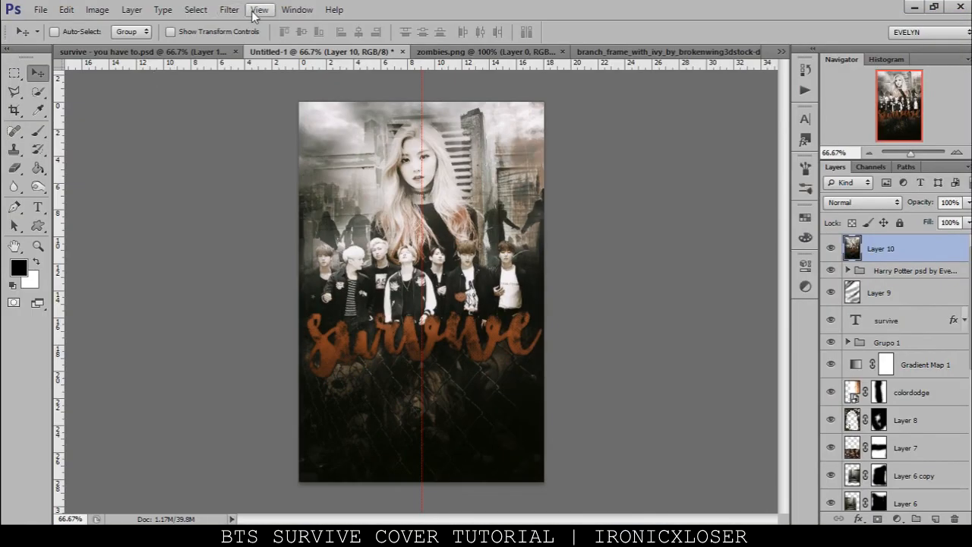
Step: Apply Smart Sharpen to Layer 10 at 500%, radius 0.3 px, removing Gaussian Blur, and lower the layer's opacity to 36%
left_click(257, 10)
mouse_move(229, 10)
mouse_move(262, 221)
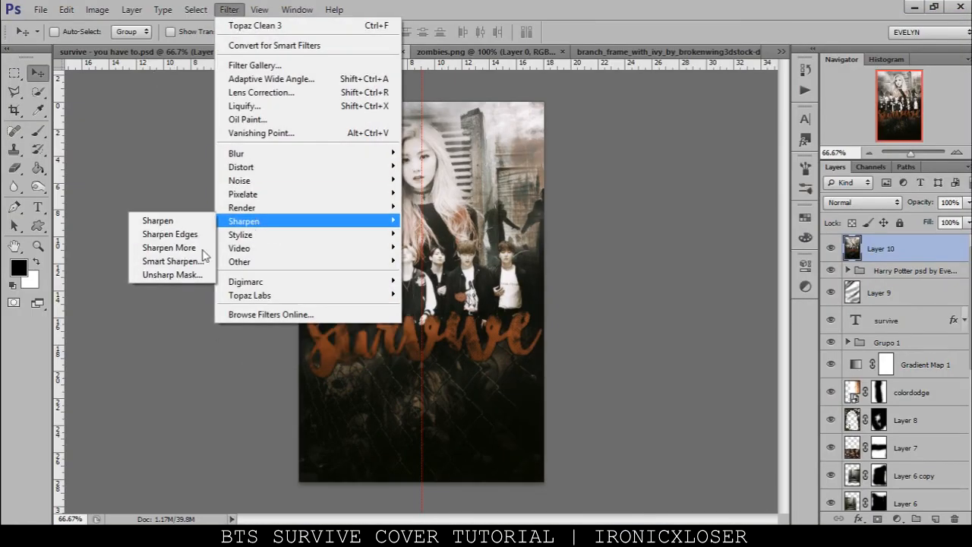
left_click(171, 261)
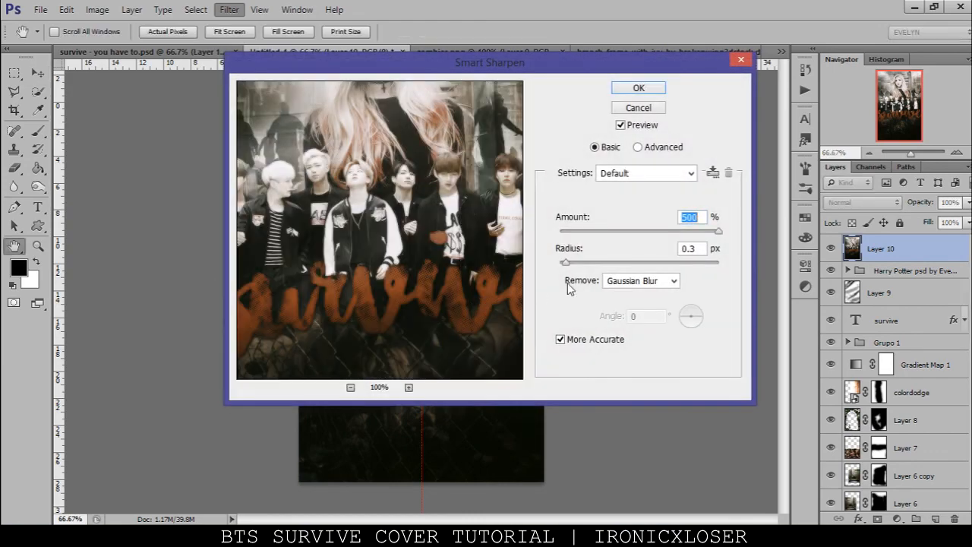
left_click_drag(431, 207, 420, 303)
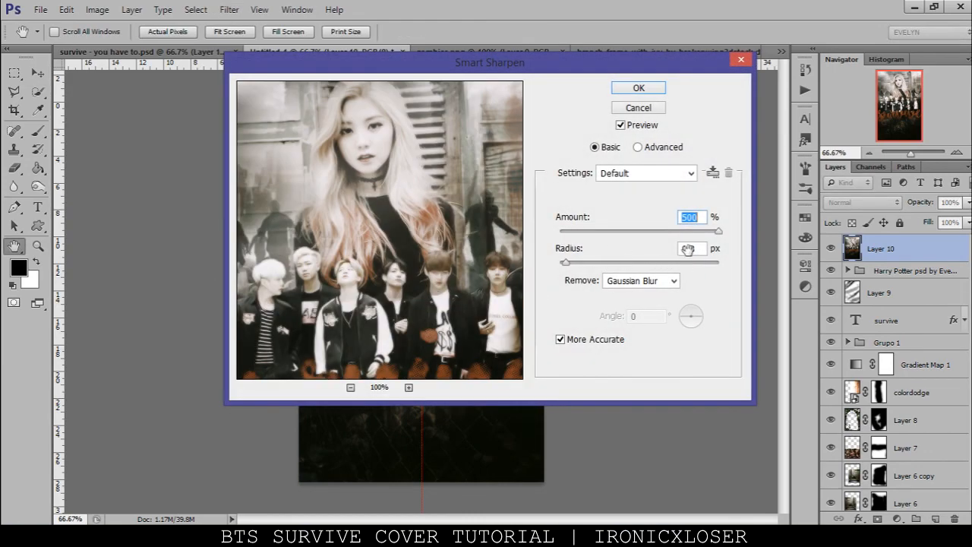
left_click(631, 90)
left_click(968, 202)
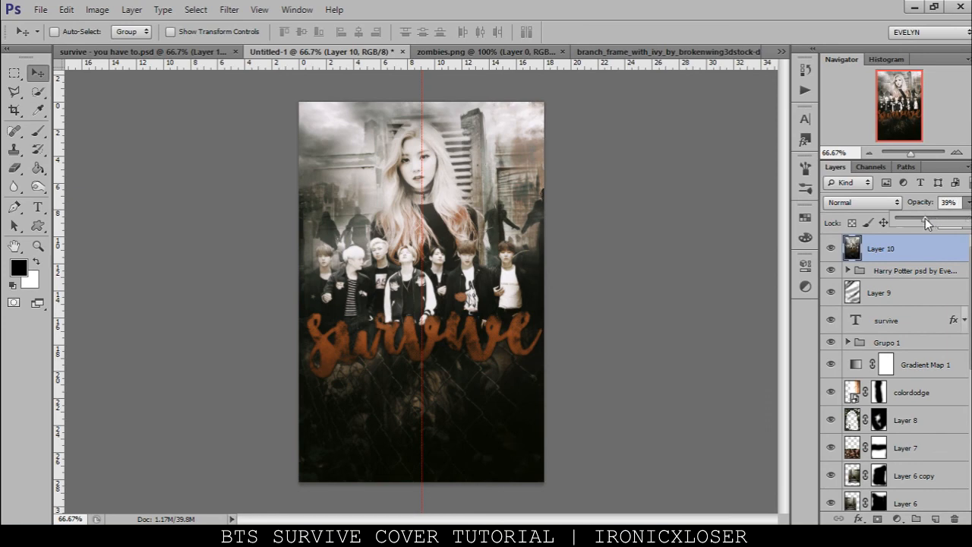
left_click(899, 250)
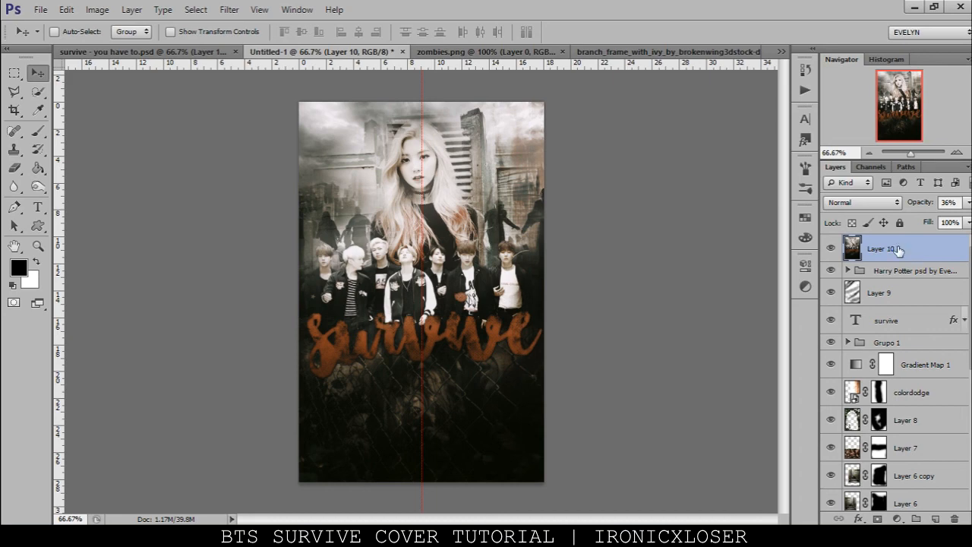
Step: Stamp all visible layers into another new layer on top, apply the Sharpen filter to it and inspect the cover at 100%
key("ctrl+alt+shift+e")
left_click(233, 10)
mouse_move(278, 221)
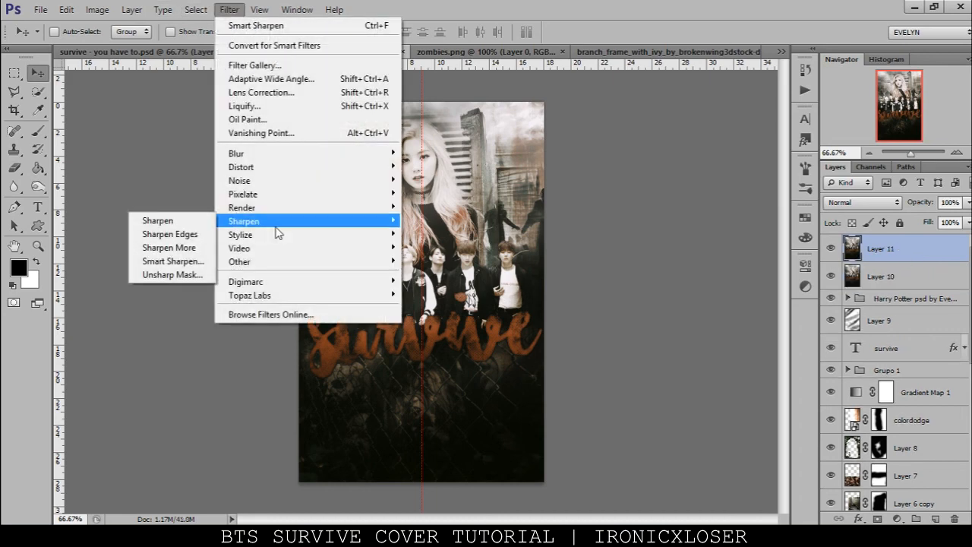
left_click(197, 220)
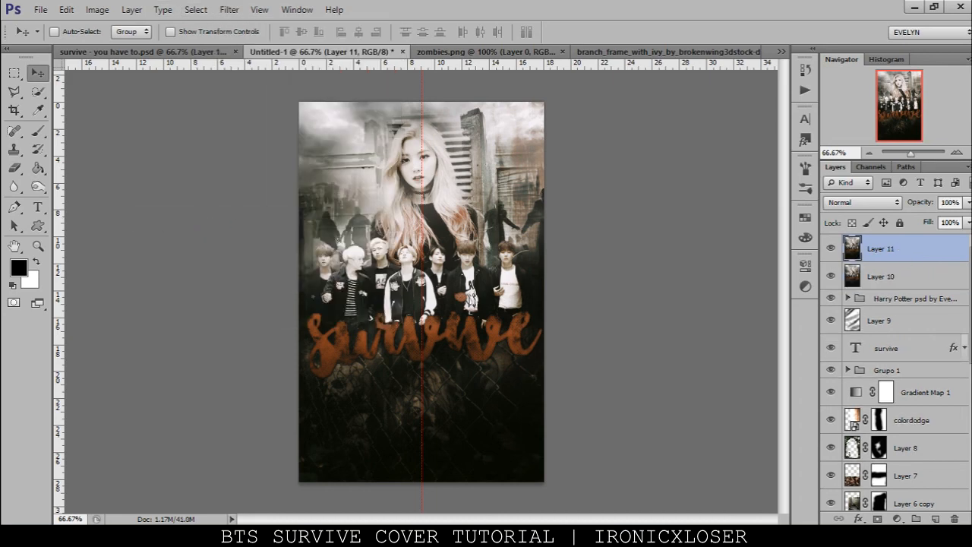
left_click(956, 152)
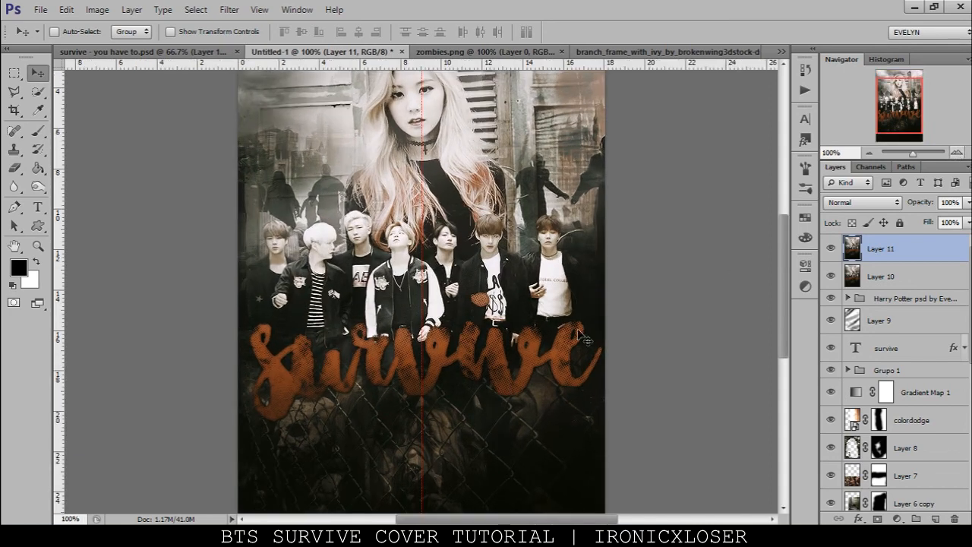
scroll(597, 312, "up", 1)
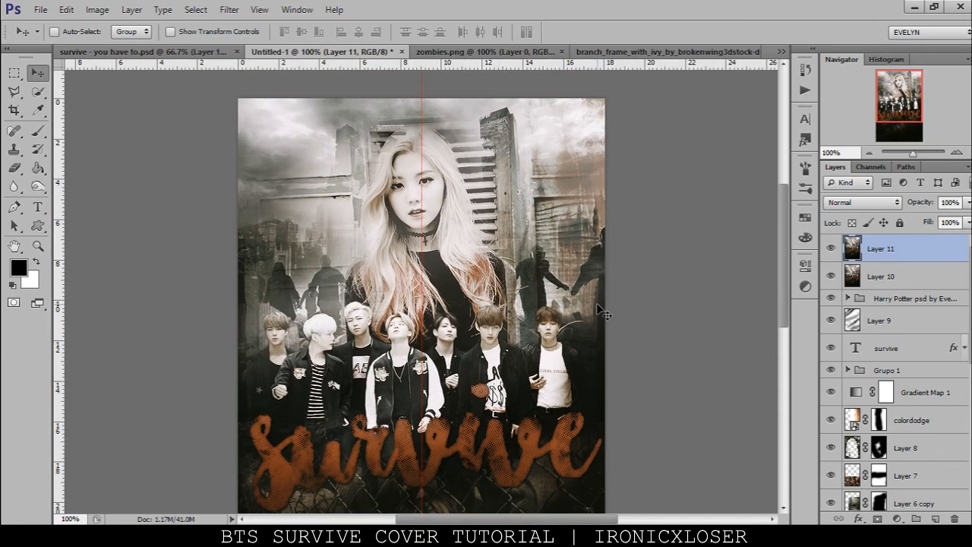